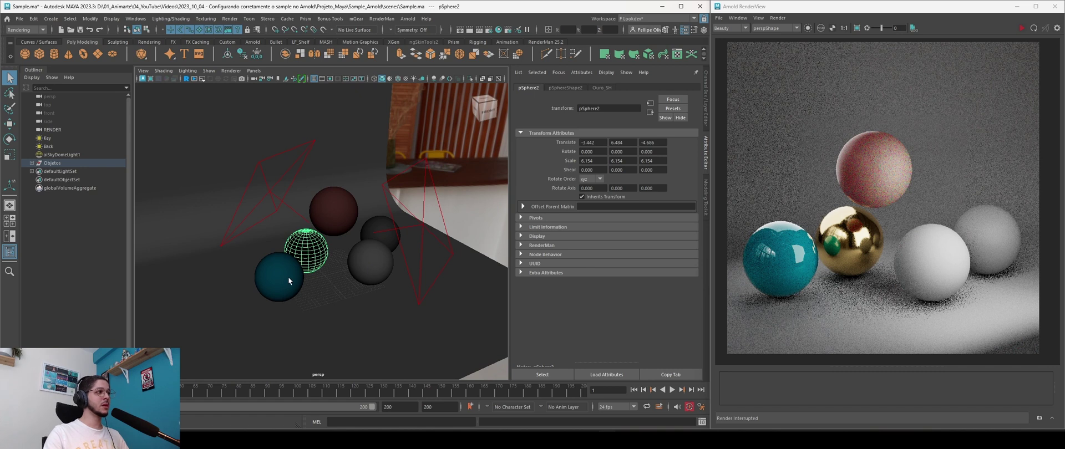
Step: Select individual spheres in the scene and examine them from different angles
{"action": "left_click_drag", "start_coordinate": [314, 266], "coordinate": [377, 281], "text": "alt"}
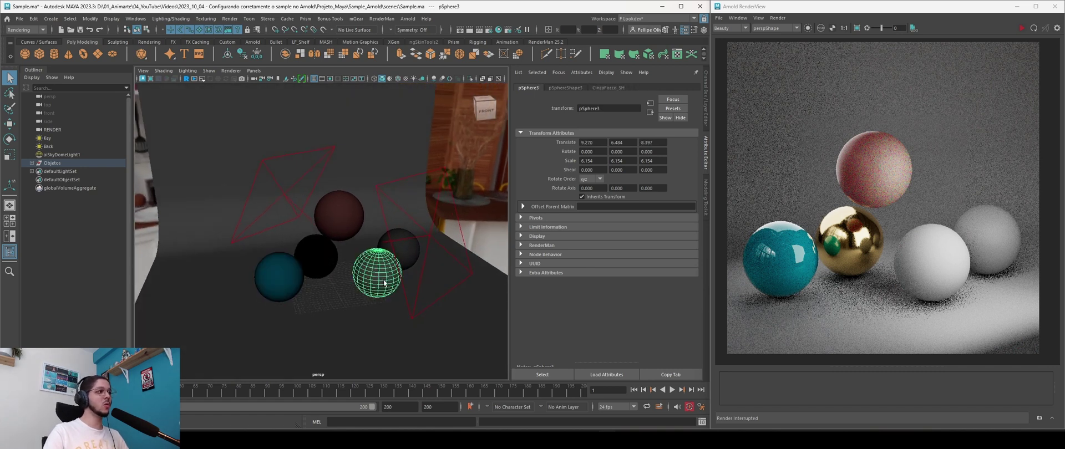
{"action": "left_click", "coordinate": [408, 248]}
{"action": "left_click_drag", "start_coordinate": [412, 274], "coordinate": [383, 304], "text": "alt"}
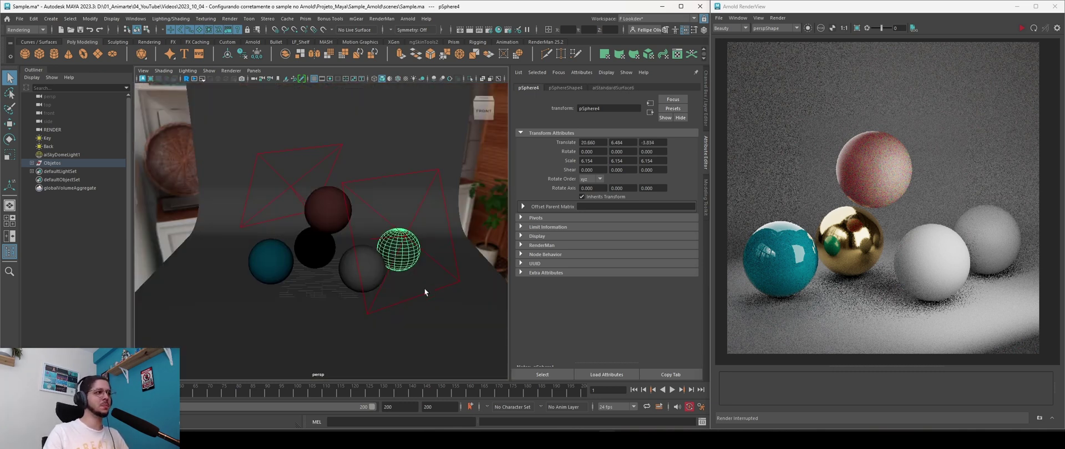
{"action": "scroll", "coordinate": [409, 297], "scroll_direction": "down", "scroll_amount": 5}
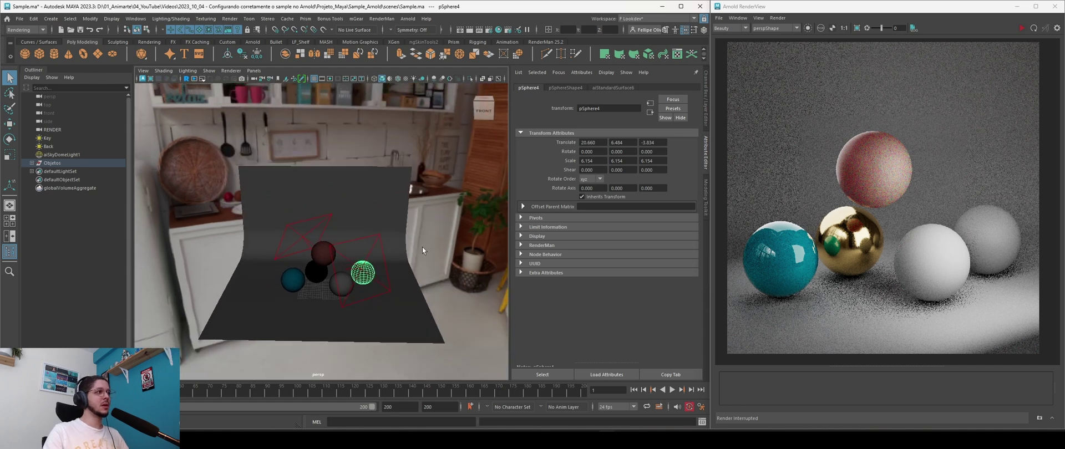
Step: Select the Key light, the Back light and the sky dome light in turn and examine the lighting setup
{"action": "left_click", "coordinate": [385, 261]}
{"action": "left_click_drag", "start_coordinate": [384, 261], "coordinate": [403, 251], "text": "alt"}
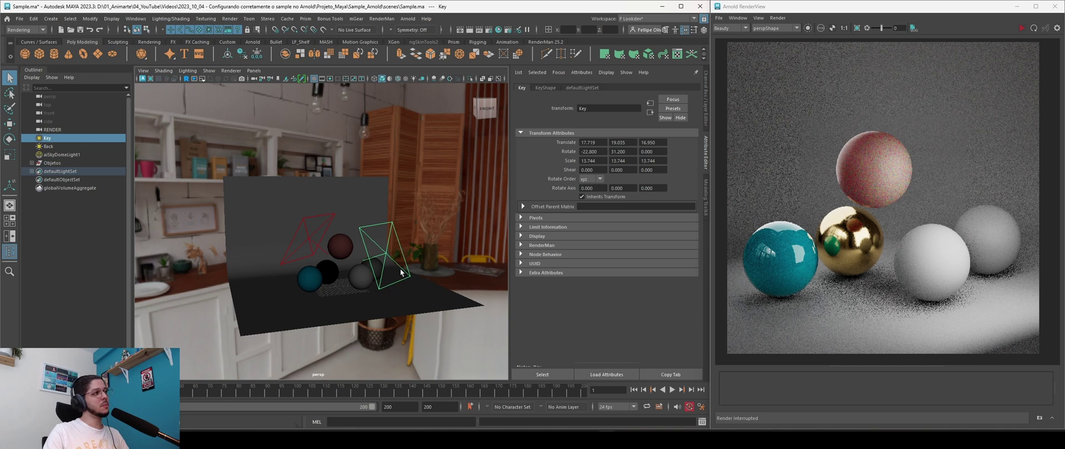
{"action": "left_click", "coordinate": [329, 219]}
{"action": "left_click_drag", "start_coordinate": [342, 225], "coordinate": [343, 249], "text": "alt"}
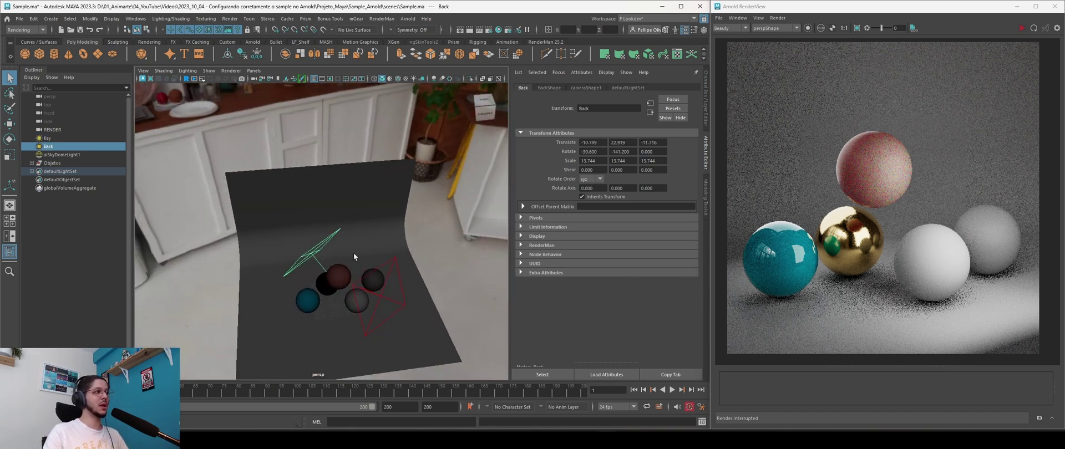
{"action": "left_click_drag", "start_coordinate": [355, 278], "coordinate": [357, 229], "text": "alt"}
{"action": "left_click", "coordinate": [444, 190]}
{"action": "left_click_drag", "start_coordinate": [444, 191], "coordinate": [356, 240], "text": "alt"}
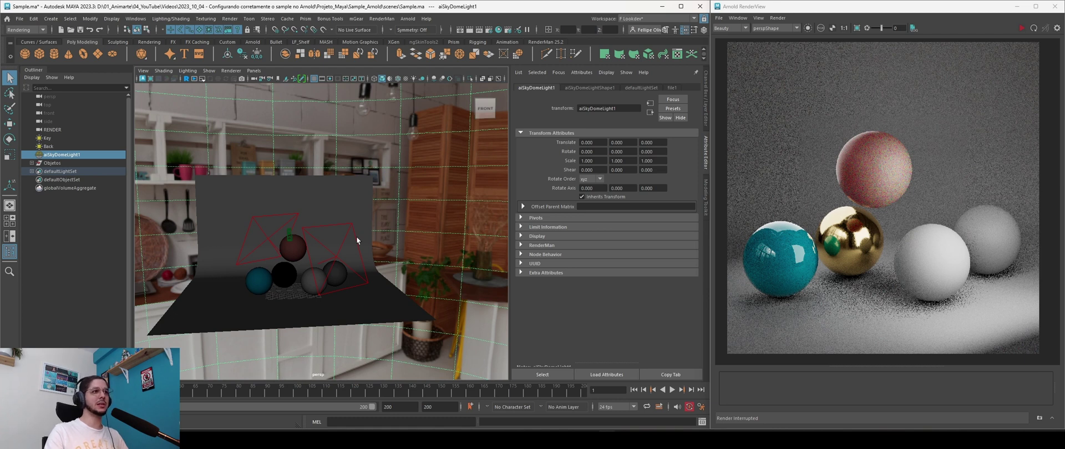
{"action": "scroll", "coordinate": [356, 236], "scroll_direction": "up", "scroll_amount": 4}
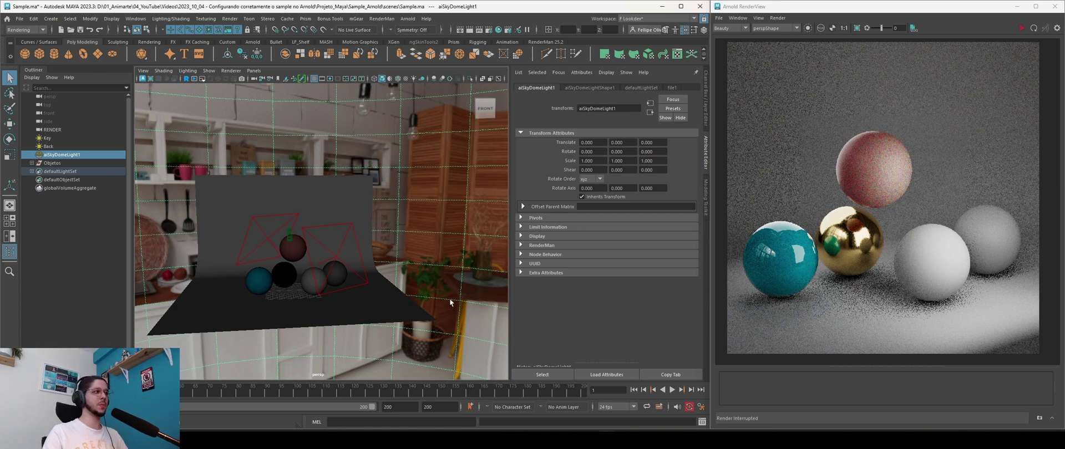
Step: Open the render settings and show the Arnold system options
{"action": "left_click", "coordinate": [488, 30]}
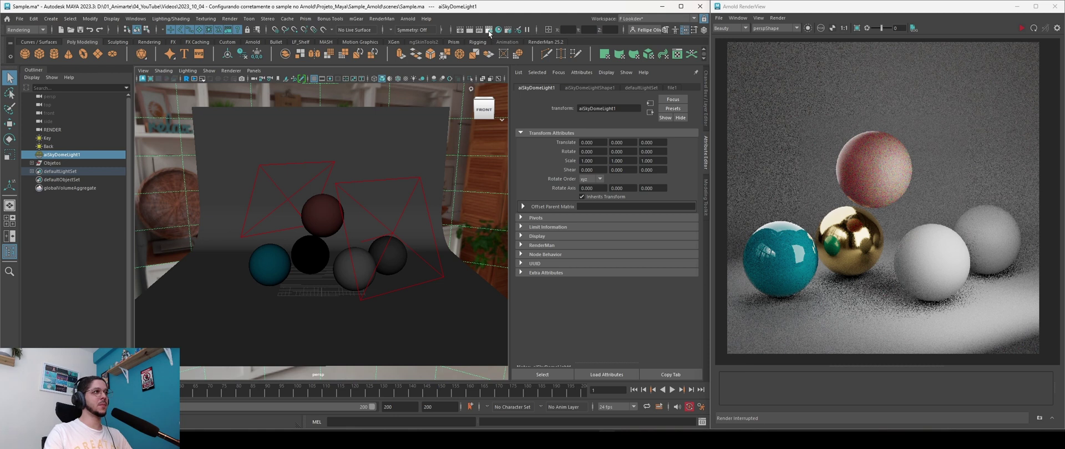
{"action": "left_click_drag", "start_coordinate": [604, 25], "coordinate": [507, 54]}
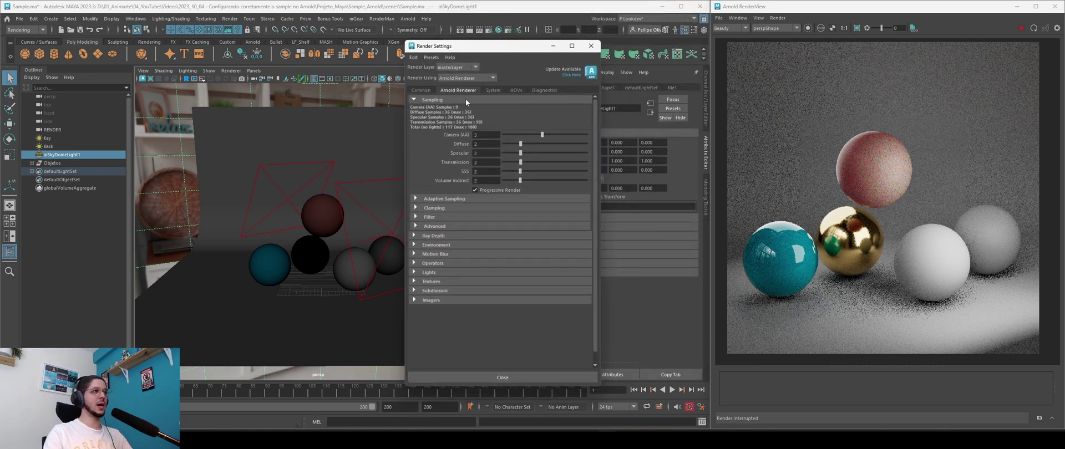
{"action": "left_click", "coordinate": [492, 90]}
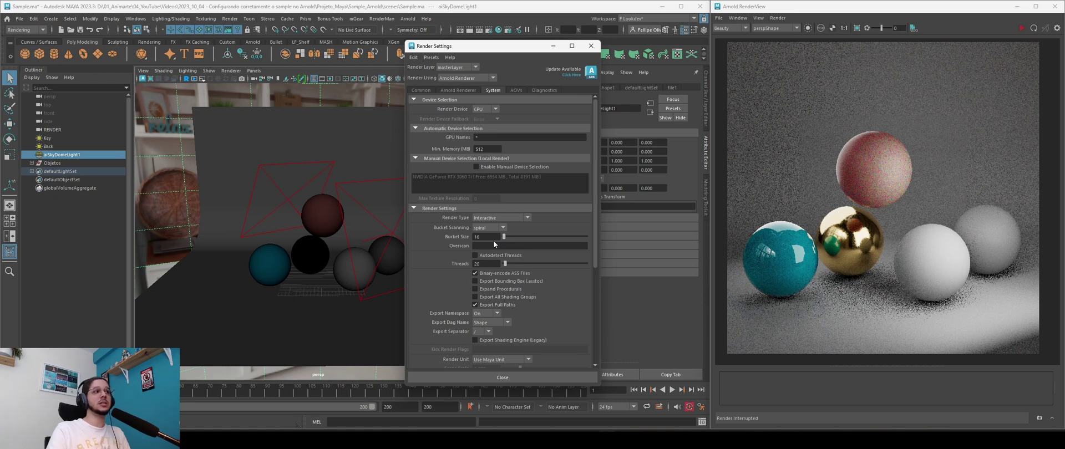
Step: Try bucket sizes of 64 and 256, and return the bucket size to 16
{"action": "double_click", "coordinate": [478, 237]}
{"action": "type", "text": "64"}
{"action": "key", "text": "Return"}
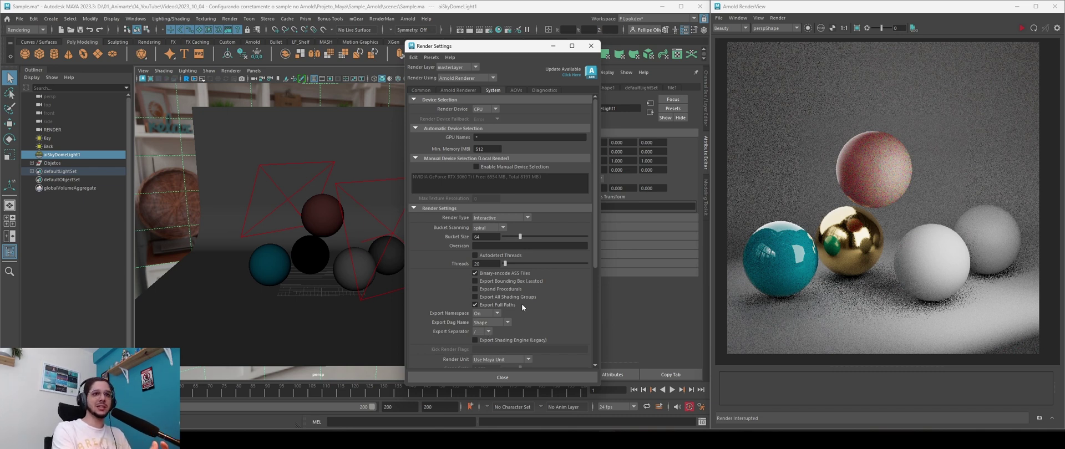
{"action": "left_click_drag", "start_coordinate": [520, 235], "coordinate": [529, 235]}
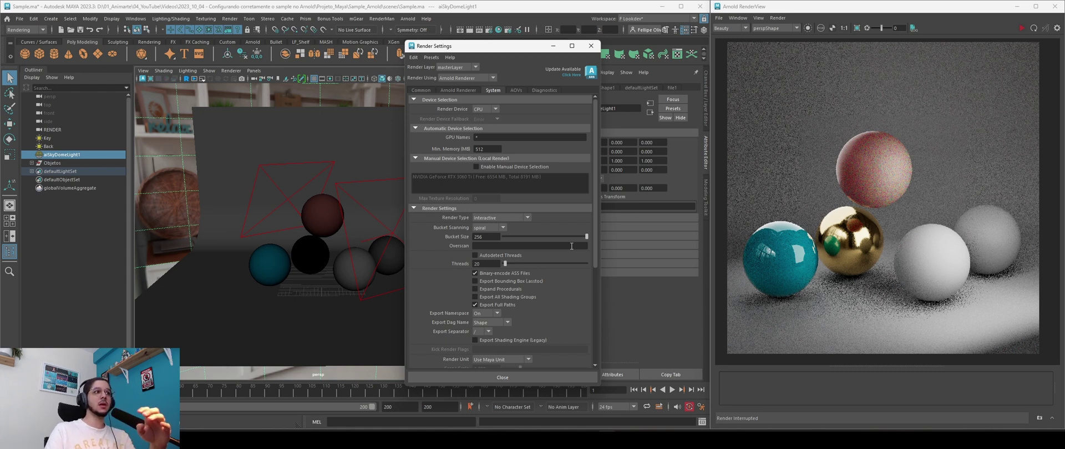
{"action": "left_click_drag", "start_coordinate": [572, 239], "coordinate": [489, 240]}
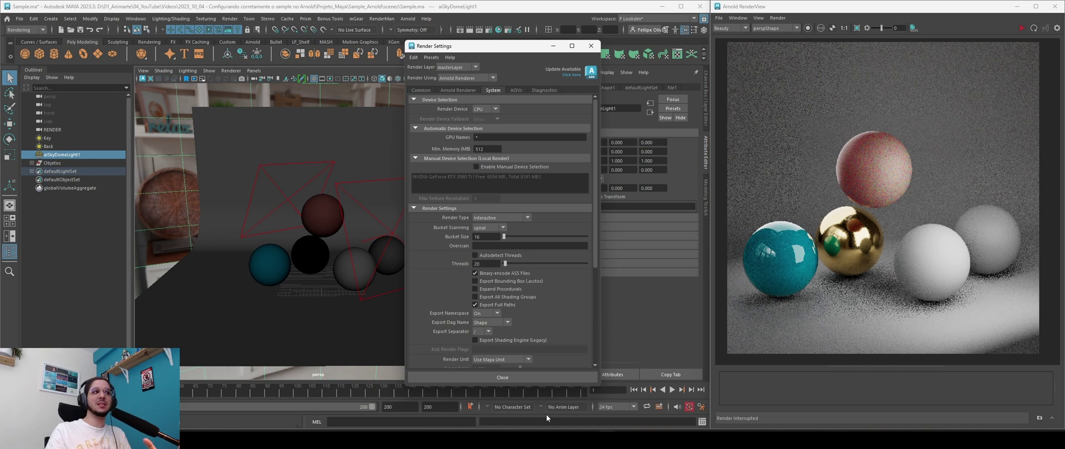
Step: Try bucket sizes of 256, 64 and 128, and set the bucket size back to 16
{"action": "left_click_drag", "start_coordinate": [504, 236], "coordinate": [575, 236]}
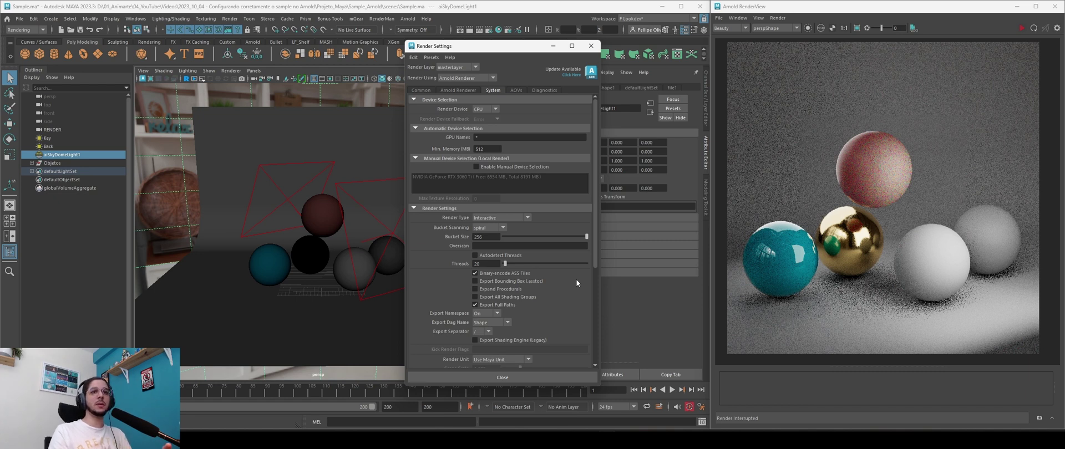
{"action": "double_click", "coordinate": [483, 237]}
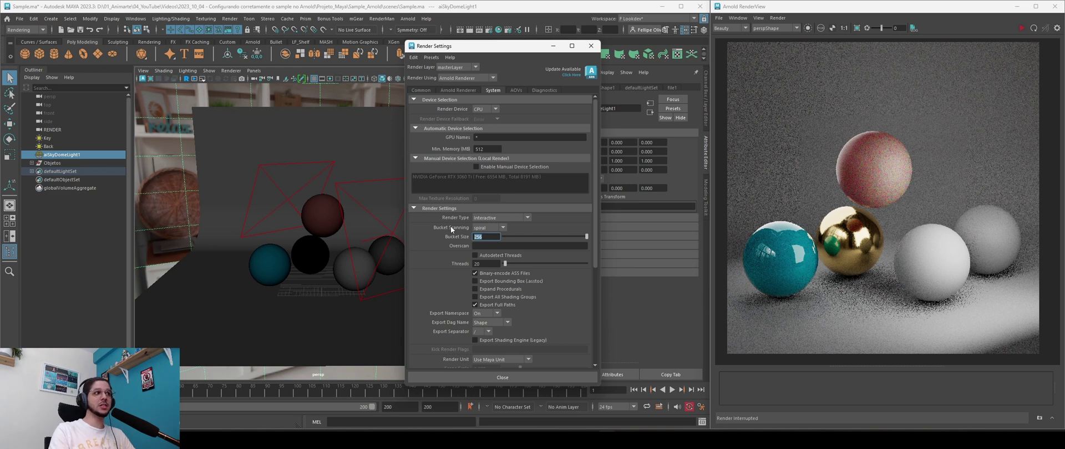
{"action": "type", "text": "64"}
{"action": "key", "text": "Return"}
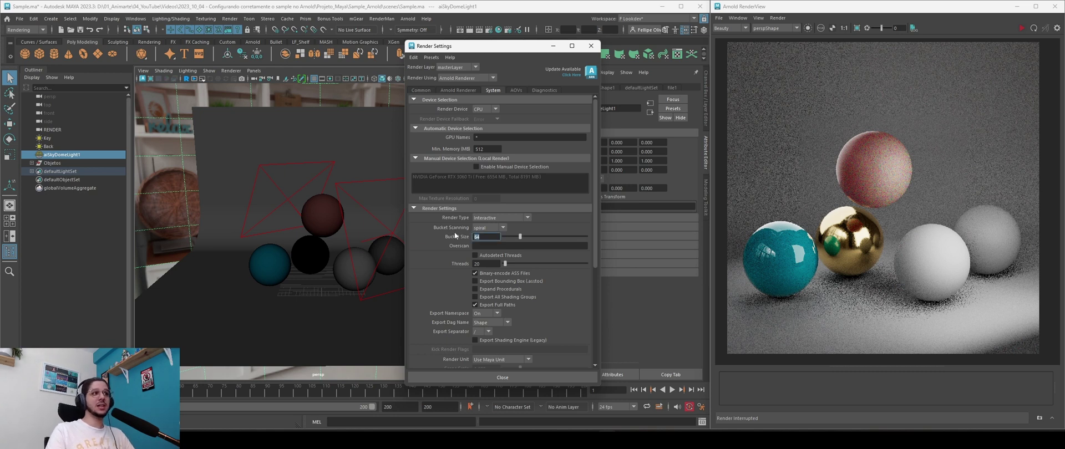
{"action": "type", "text": "128"}
{"action": "key", "text": "Return"}
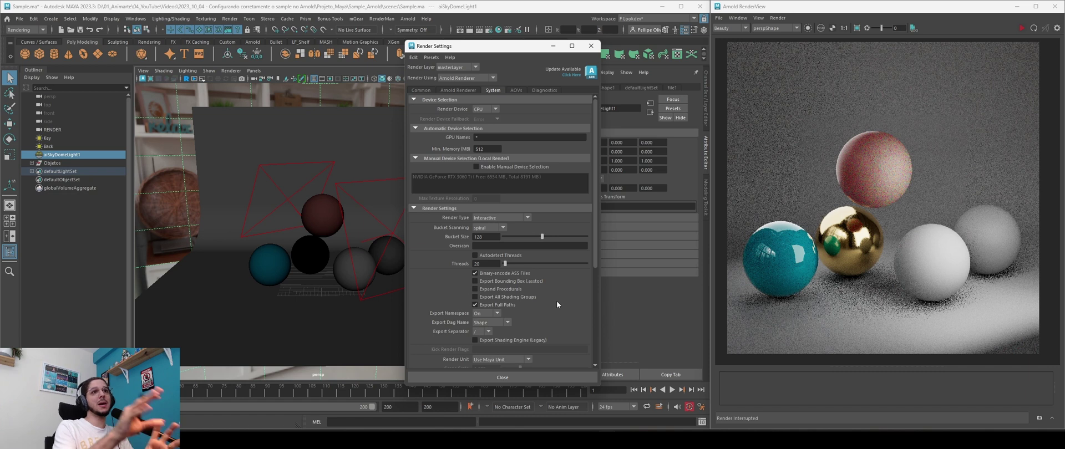
{"action": "left_click_drag", "start_coordinate": [543, 239], "coordinate": [503, 239]}
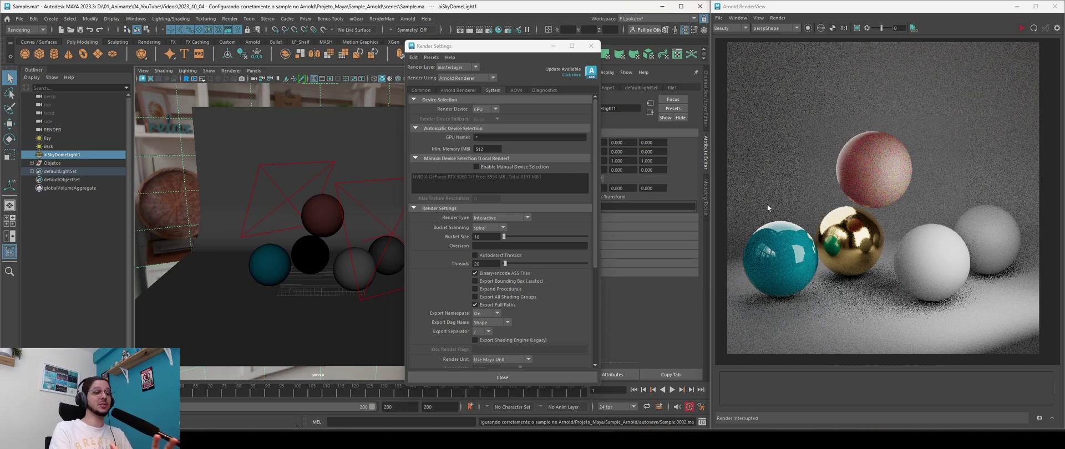
Step: Turn automatic thread detection on and off again
{"action": "left_click", "coordinate": [491, 256]}
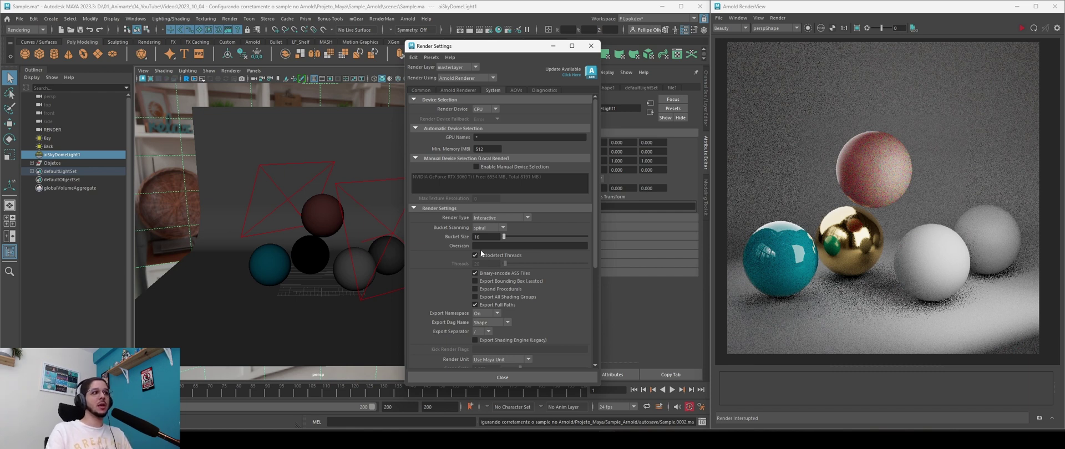
{"action": "left_click", "coordinate": [475, 255]}
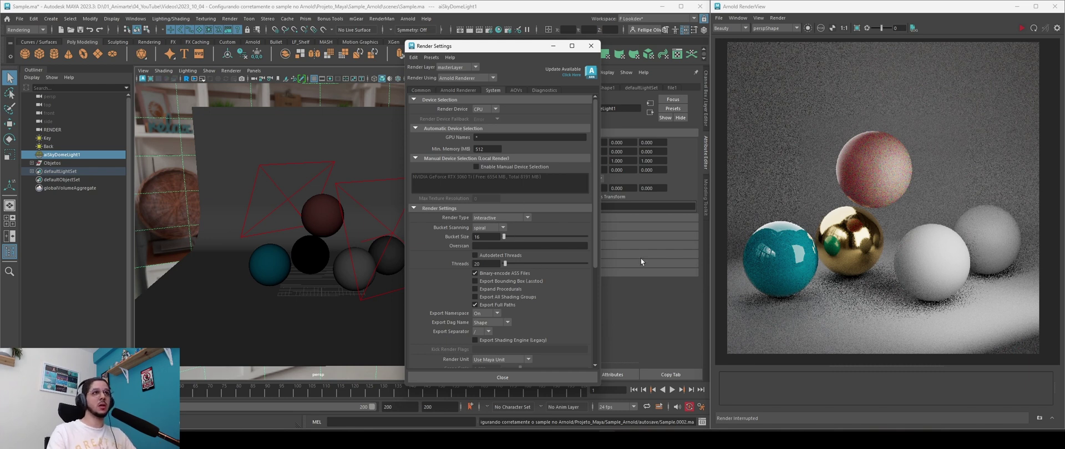
Step: Check the render tile display option and render the scene, temporarily limiting it to a region around the red sphere
{"action": "left_click", "coordinate": [738, 18]}
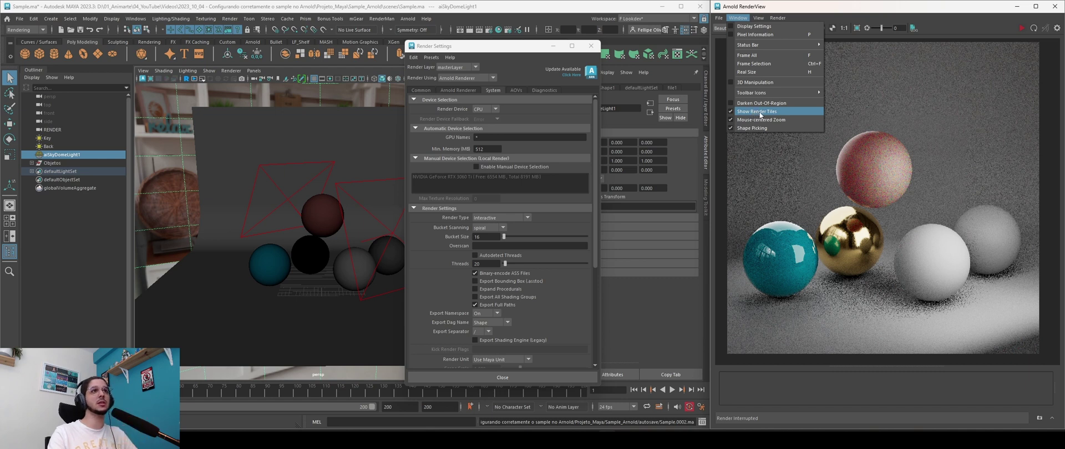
{"action": "left_click", "coordinate": [860, 11]}
{"action": "left_click", "coordinate": [1020, 28]}
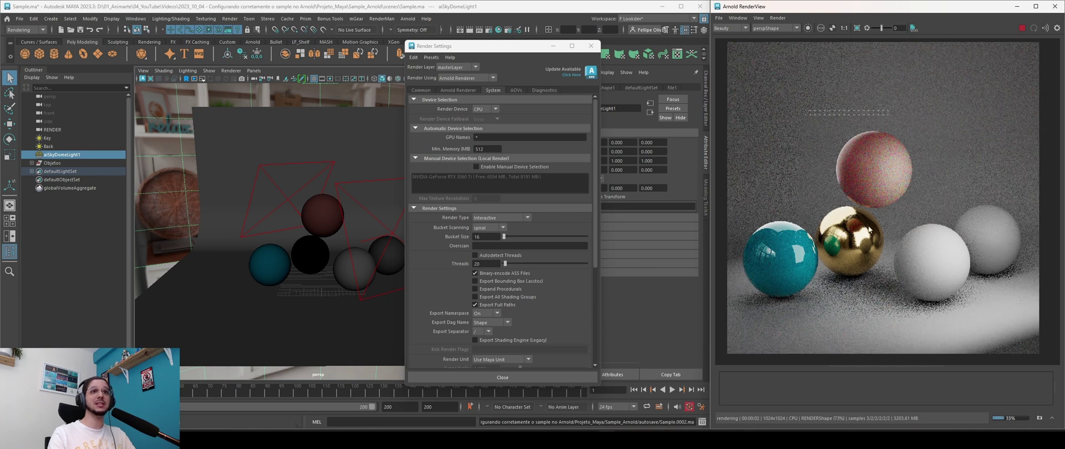
{"action": "left_click_drag", "start_coordinate": [837, 118], "coordinate": [922, 242]}
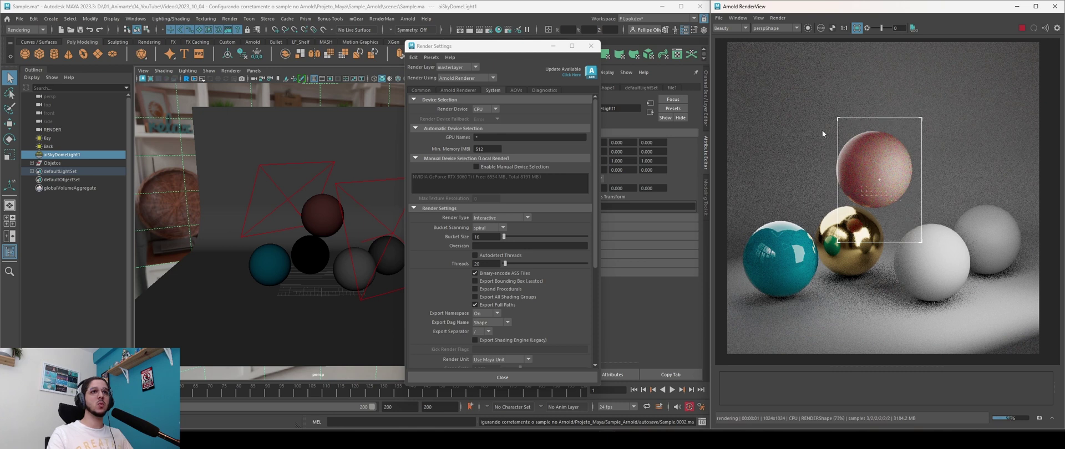
{"action": "left_click", "coordinate": [857, 29]}
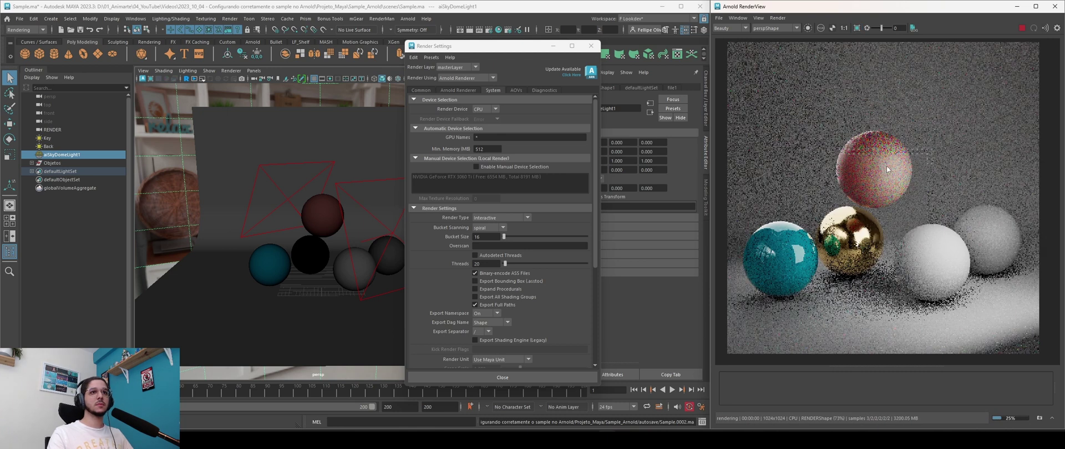
Step: Stop the current render and test-render the scene with a bucket size of 256
{"action": "key", "text": "Escape"}
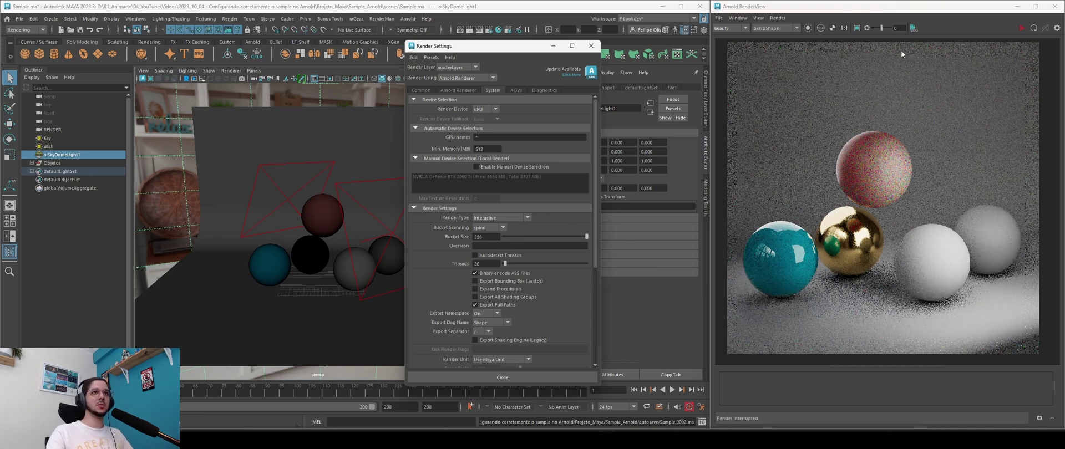
{"action": "left_click", "coordinate": [1033, 28]}
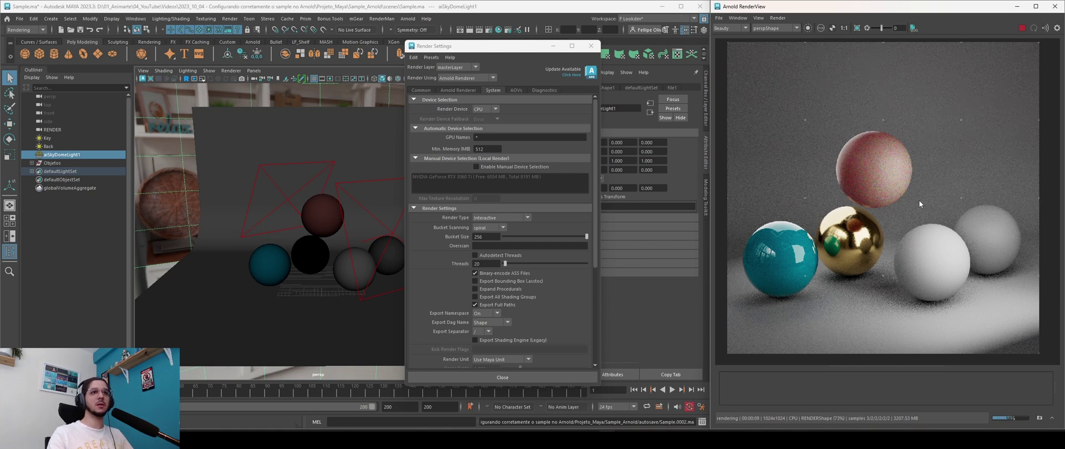
{"action": "left_click", "coordinate": [1022, 28]}
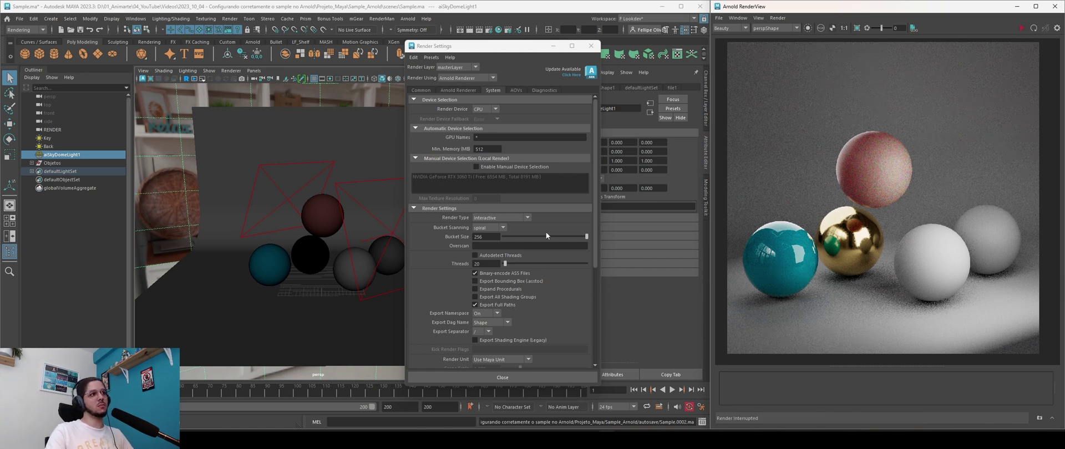
Step: Set the bucket size to 16 and test-render a region around the red sphere
{"action": "left_click_drag", "start_coordinate": [585, 237], "coordinate": [527, 237]}
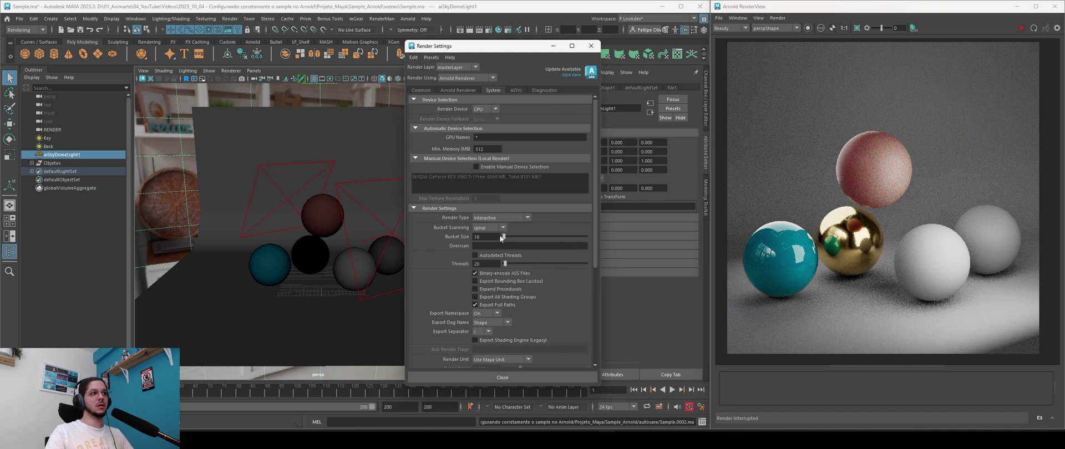
{"action": "left_click", "coordinate": [1033, 28]}
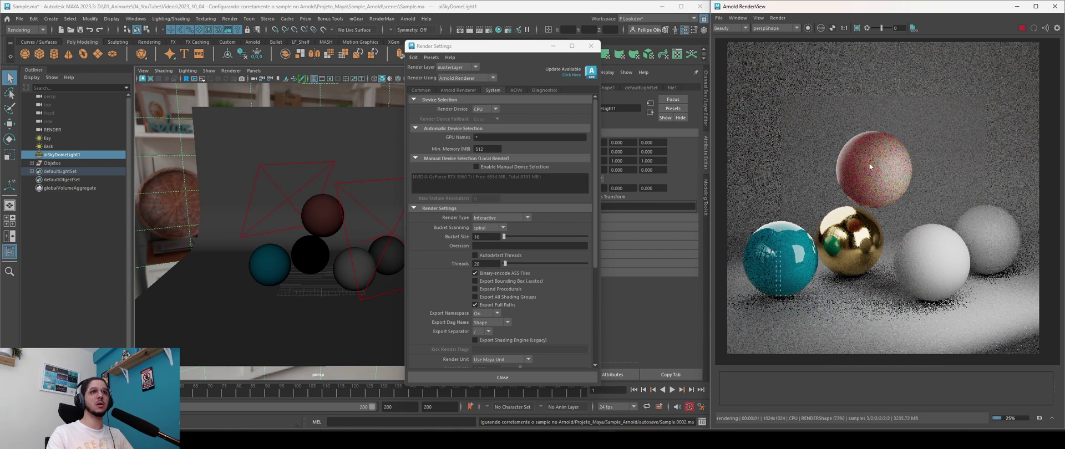
{"action": "left_click_drag", "start_coordinate": [834, 119], "coordinate": [904, 220]}
{"action": "left_click", "coordinate": [1022, 28]}
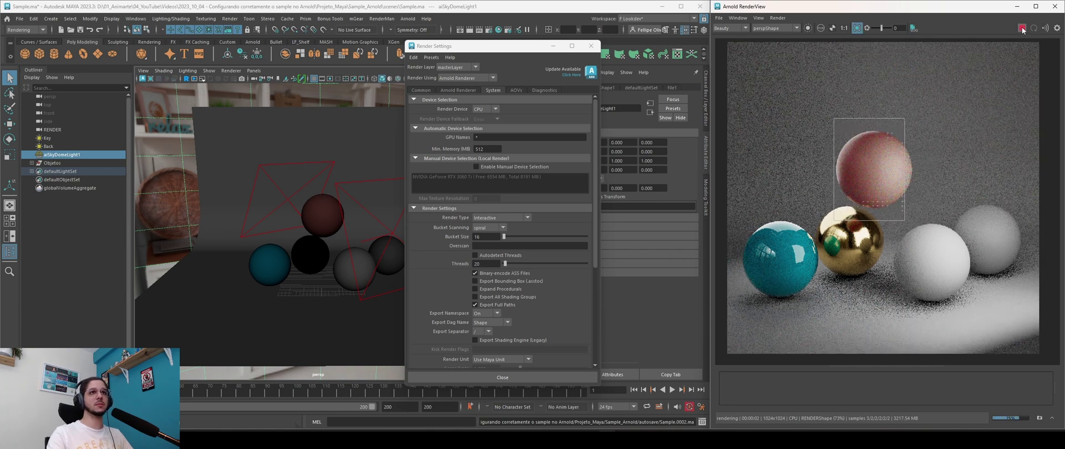
{"action": "left_click", "coordinate": [762, 197]}
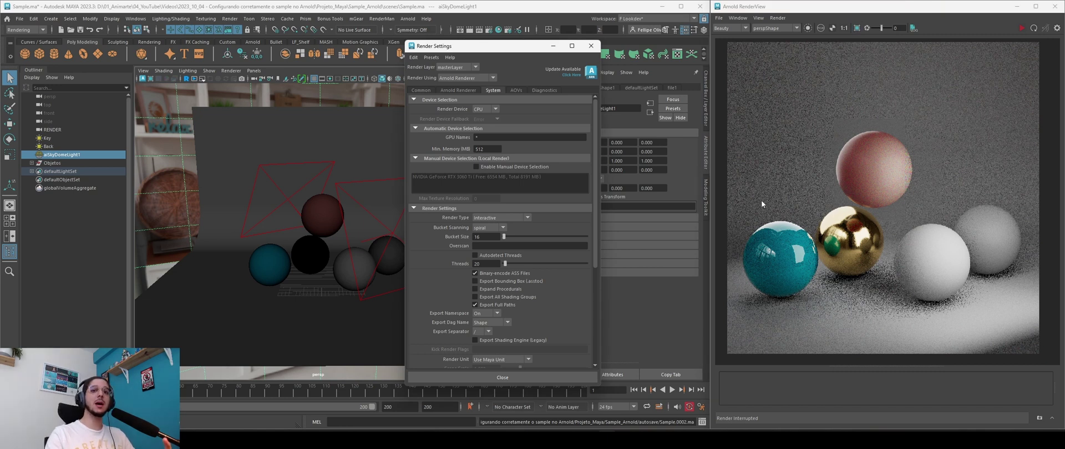
Step: Turn off Progressive Render in the Arnold sampling settings and test-render the scene
{"action": "left_click", "coordinate": [457, 90]}
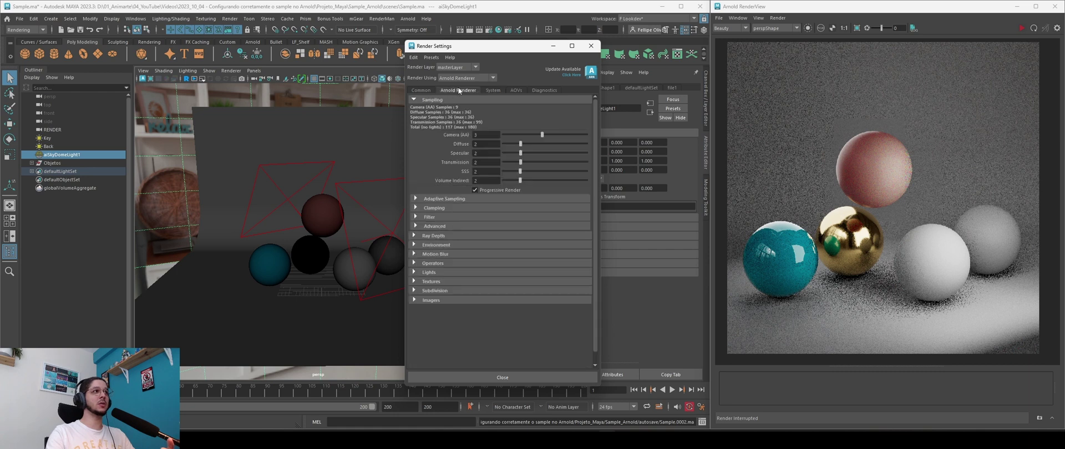
{"action": "left_click", "coordinate": [475, 190]}
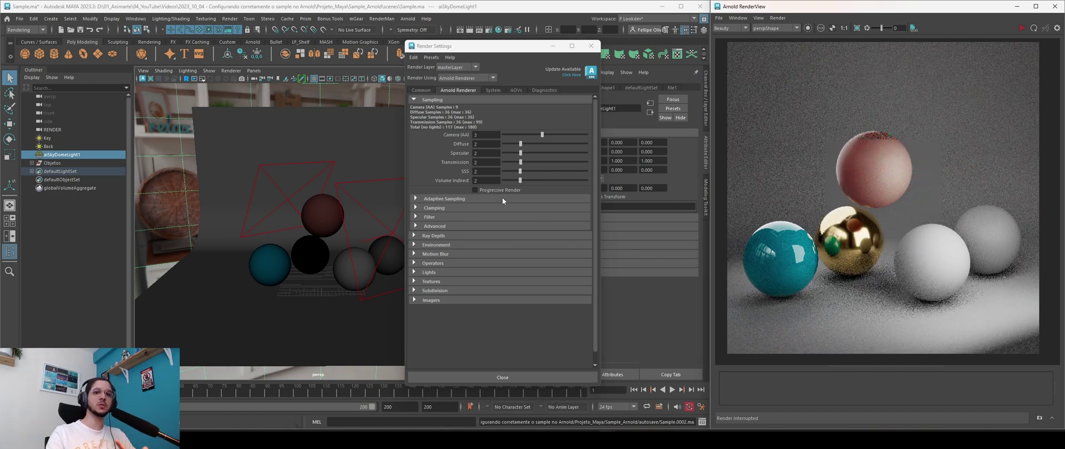
{"action": "left_click", "coordinate": [1022, 29]}
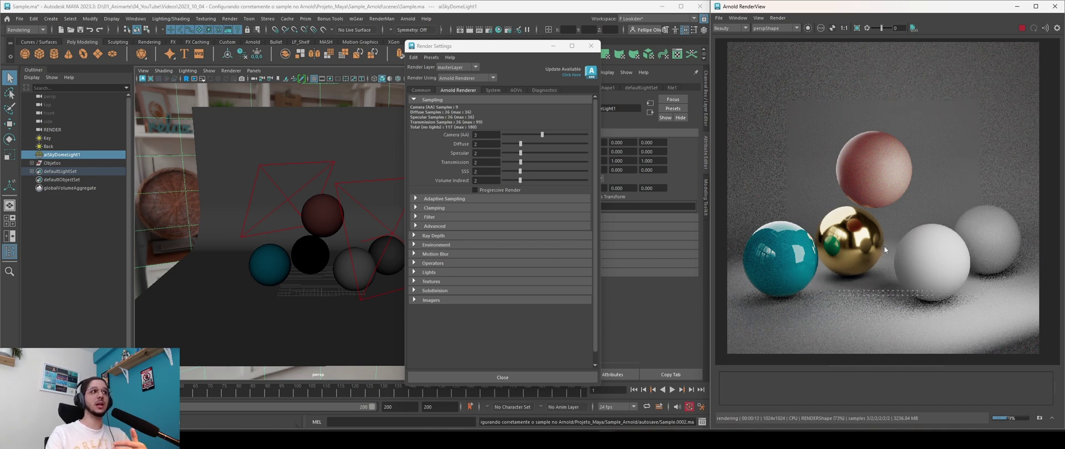
{"action": "left_click", "coordinate": [1023, 28]}
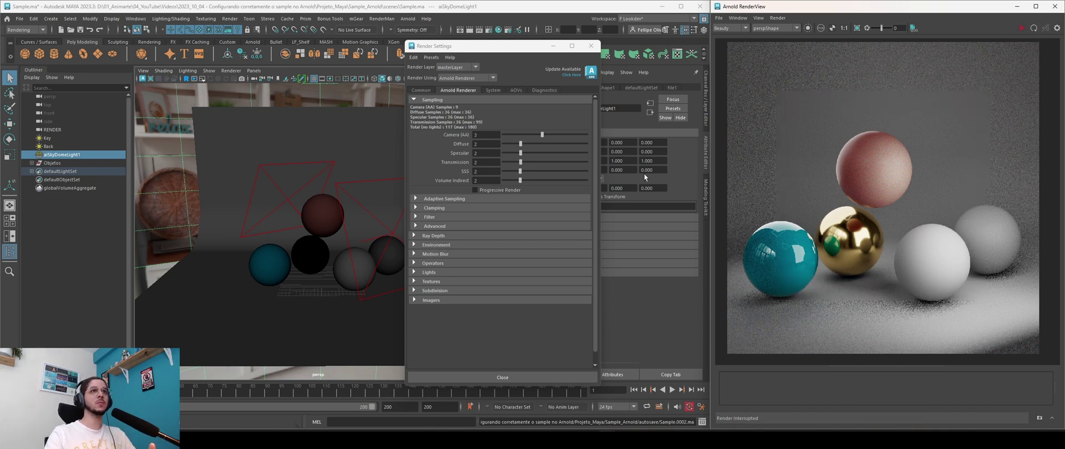
Step: Turn Progressive Render back on in the Arnold sampling settings and test-render the scene
{"action": "left_click", "coordinate": [474, 190]}
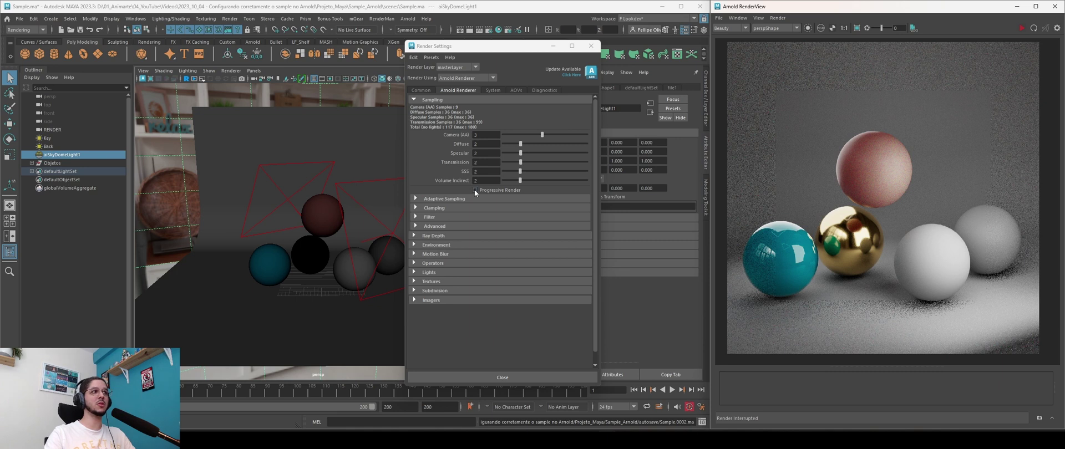
{"action": "left_click", "coordinate": [1022, 29]}
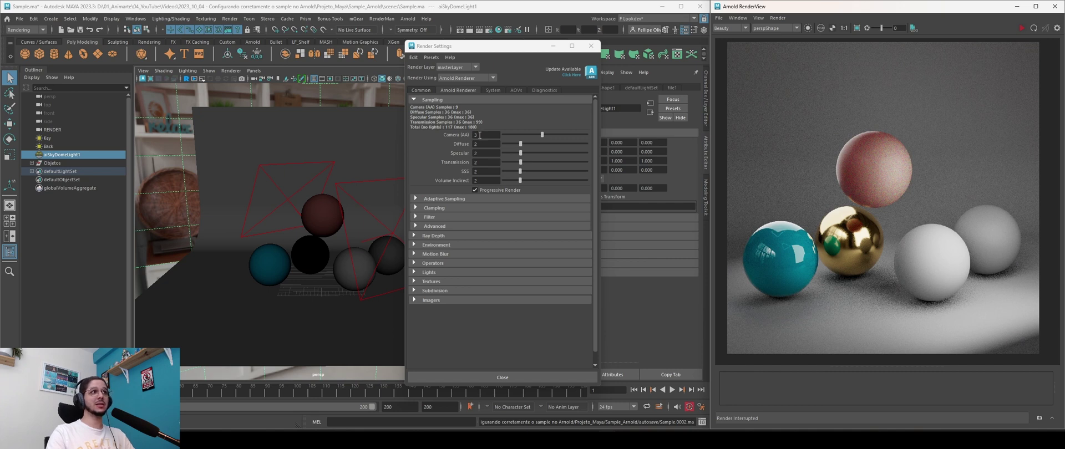
Step: Try Camera (AA) sampling values of 6 and 2, and return the setting to 3
{"action": "key", "text": "BackSpace"}
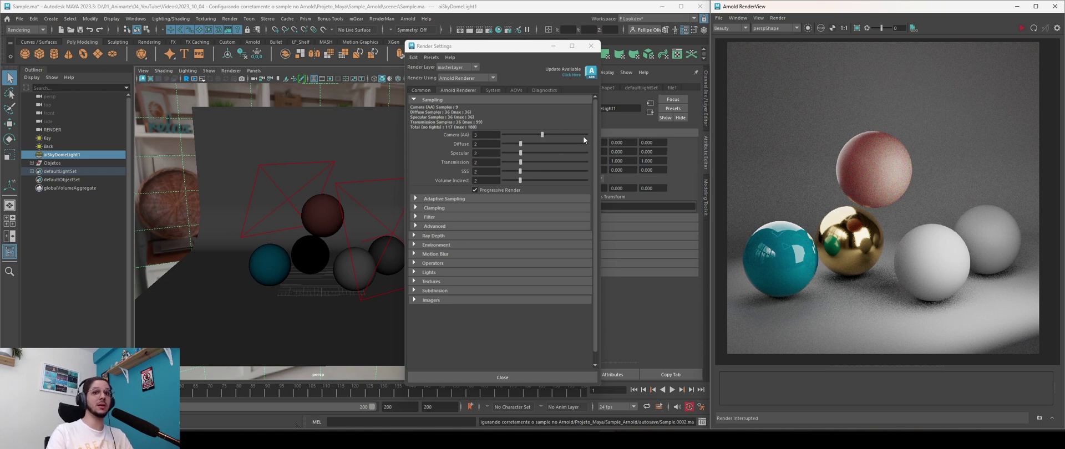
{"action": "left_click", "coordinate": [542, 135]}
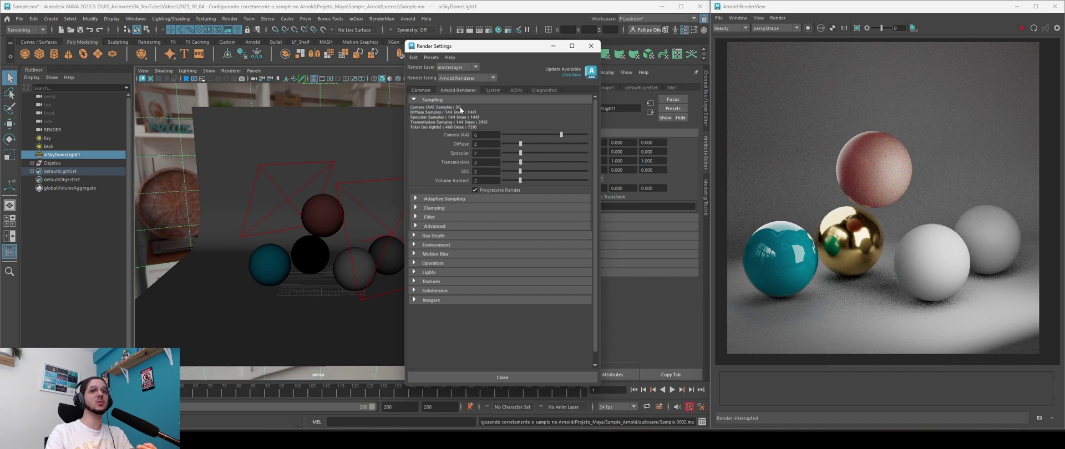
{"action": "left_click", "coordinate": [481, 135]}
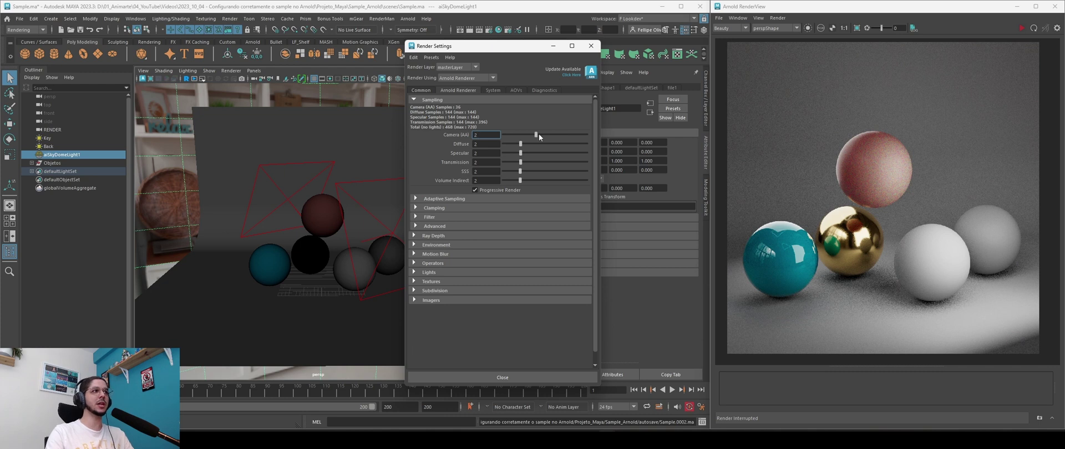
{"action": "key", "text": "Return"}
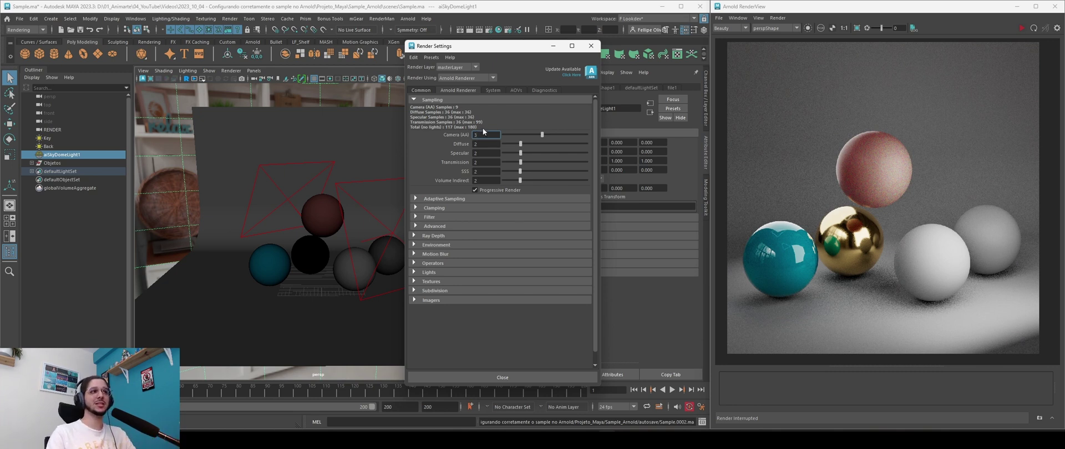
{"action": "left_click", "coordinate": [474, 144]}
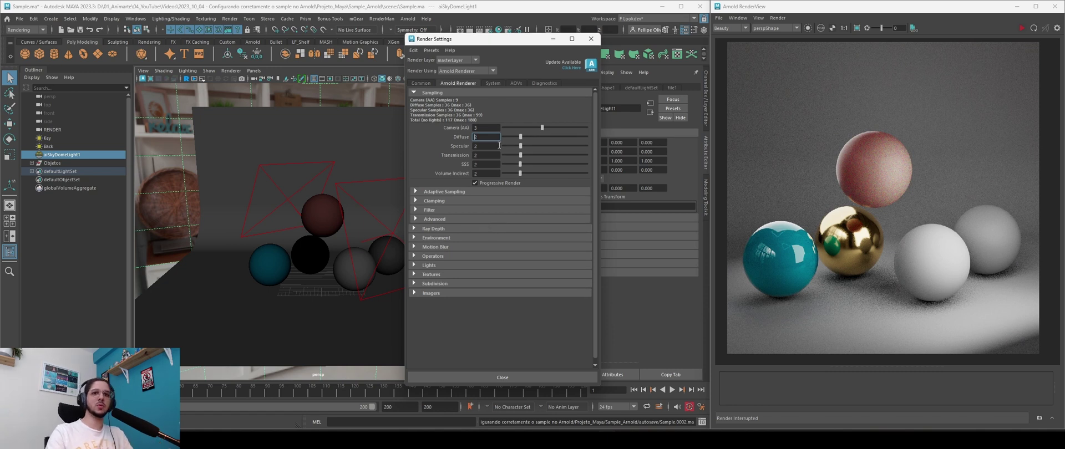
Step: Check the Samples setting of the Key and Back area lights and of the skydome light
{"action": "left_click", "coordinate": [553, 39]}
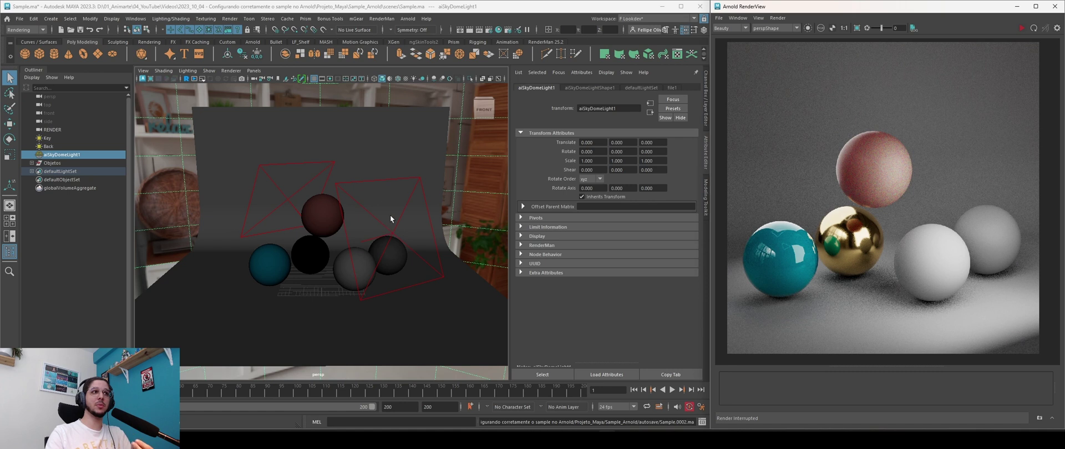
{"action": "left_click", "coordinate": [376, 180]}
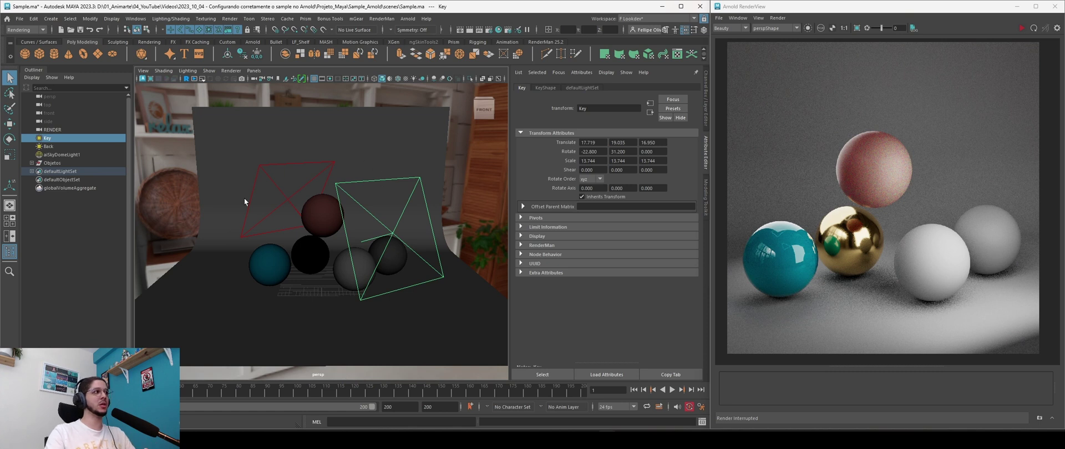
{"action": "left_click", "coordinate": [545, 88]}
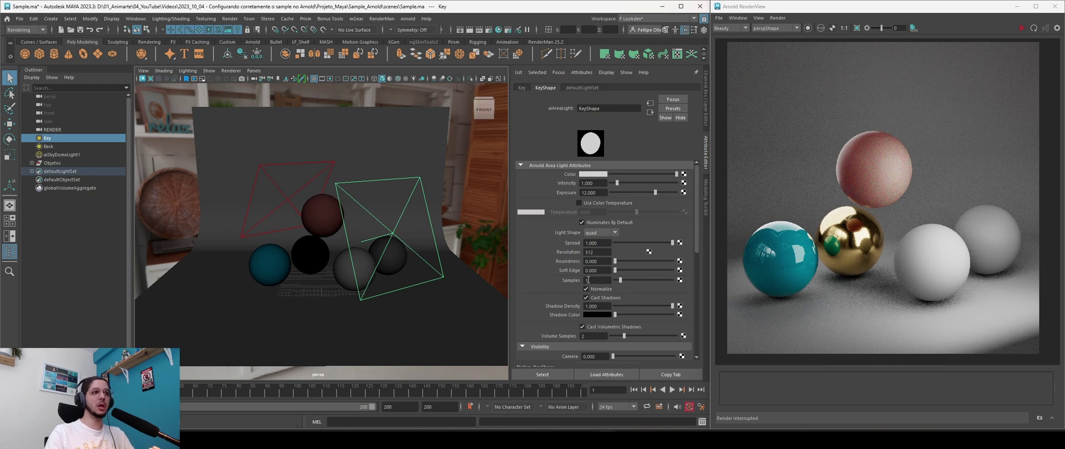
{"action": "left_click", "coordinate": [312, 163]}
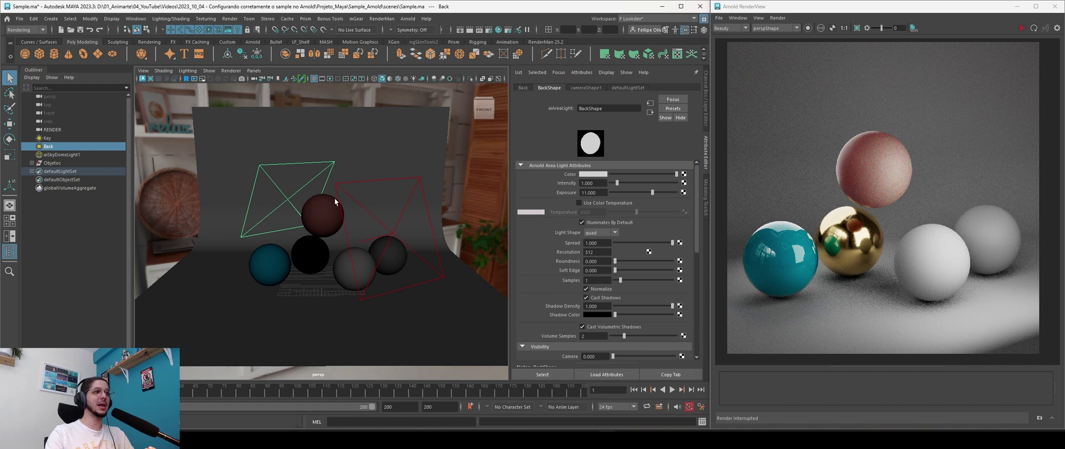
{"action": "left_click", "coordinate": [492, 226]}
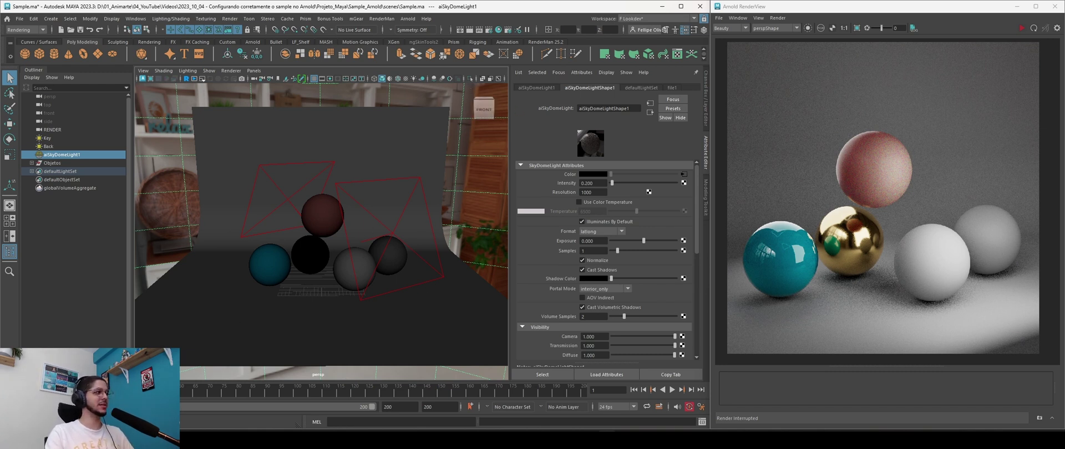
Step: Activate the Z, diffuse_direct and diffuse_indirect AOVs in the render settings
{"action": "left_click", "coordinate": [489, 29]}
{"action": "left_click", "coordinate": [516, 84]}
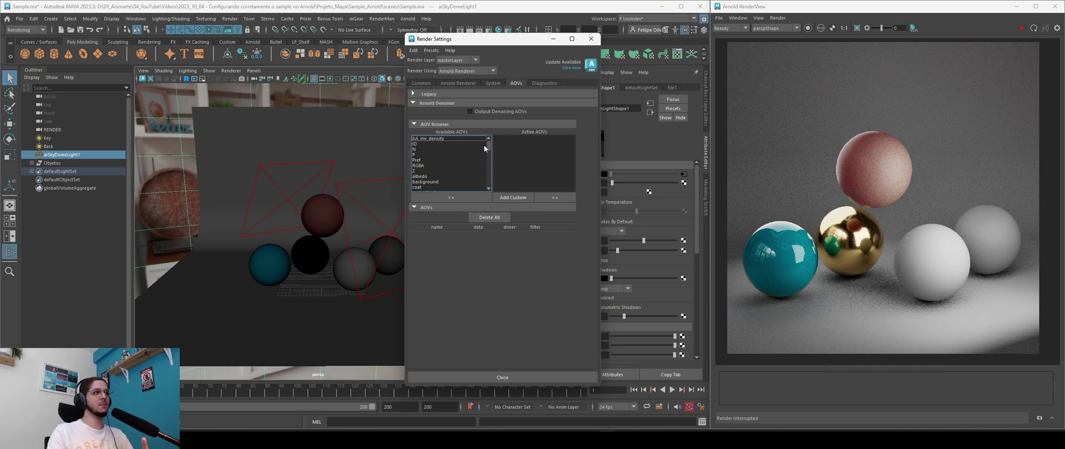
{"action": "left_click", "coordinate": [416, 171]}
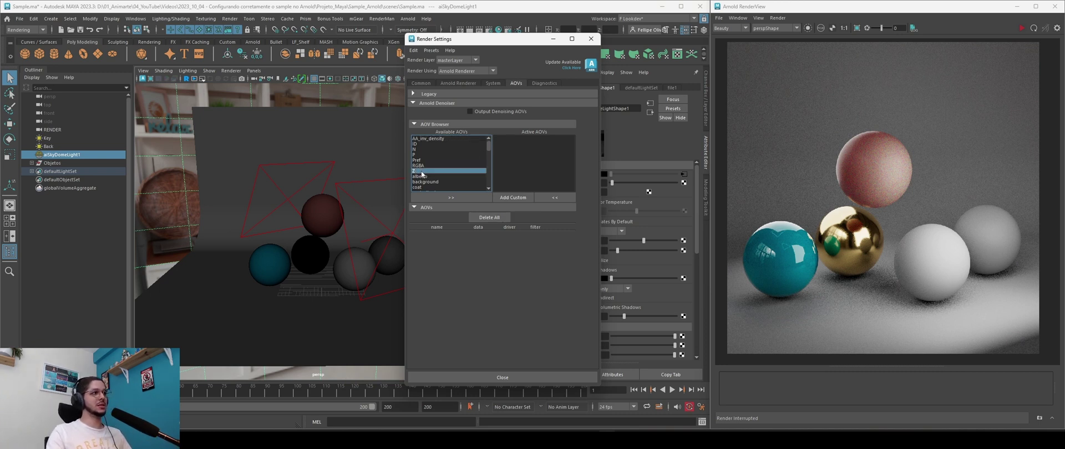
{"action": "left_click", "coordinate": [468, 197]}
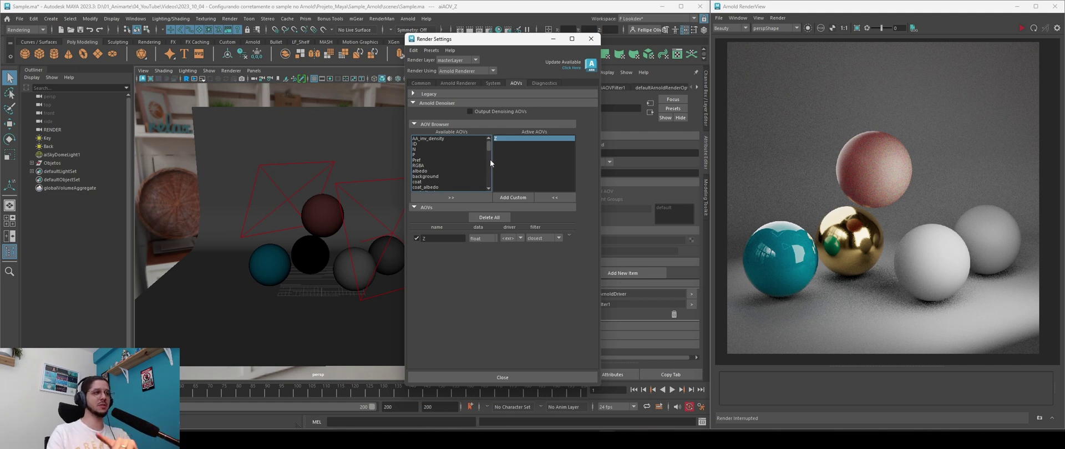
{"action": "left_click_drag", "start_coordinate": [487, 148], "coordinate": [488, 153]}
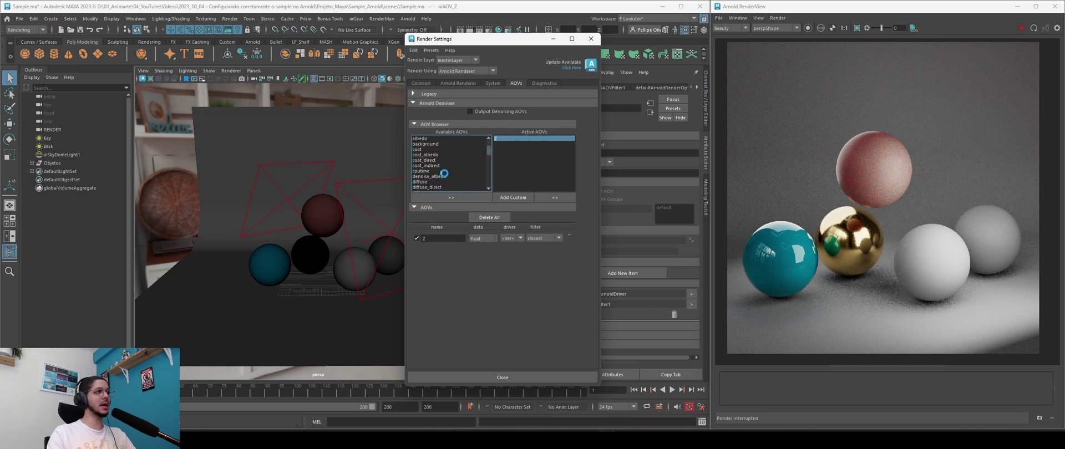
{"action": "scroll", "coordinate": [462, 154], "scroll_direction": "down", "scroll_amount": 1}
{"action": "double_click", "coordinate": [427, 170]}
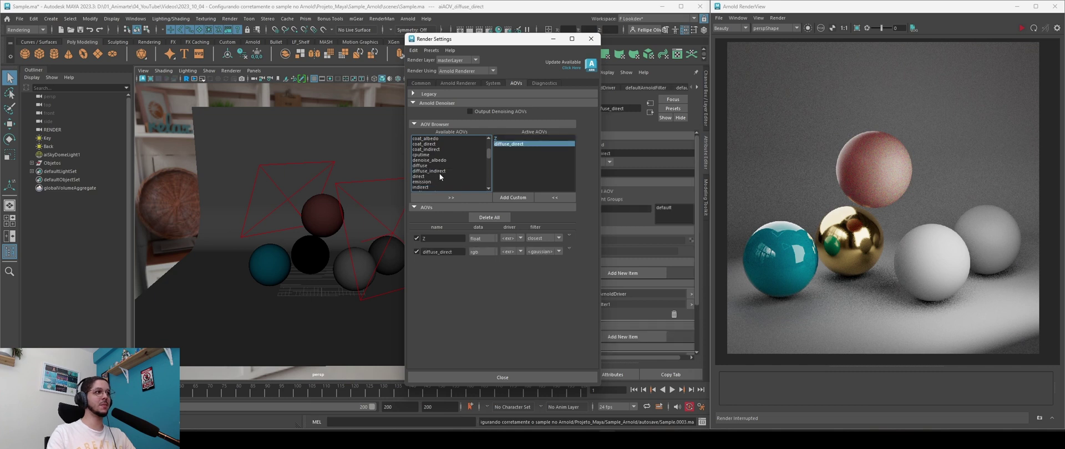
{"action": "double_click", "coordinate": [431, 171]}
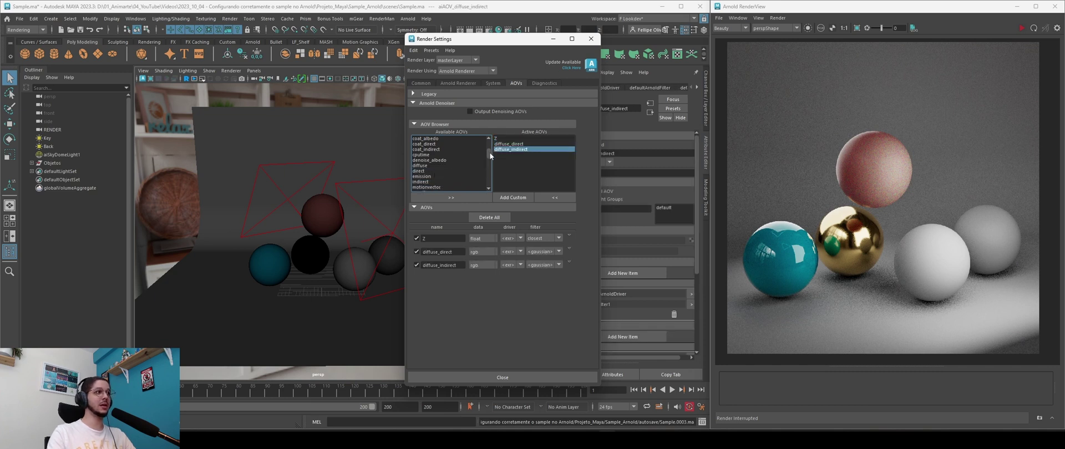
Step: Activate the specular_direct, specular_indirect, sss and transmission AOVs
{"action": "left_click_drag", "start_coordinate": [488, 151], "coordinate": [488, 159]}
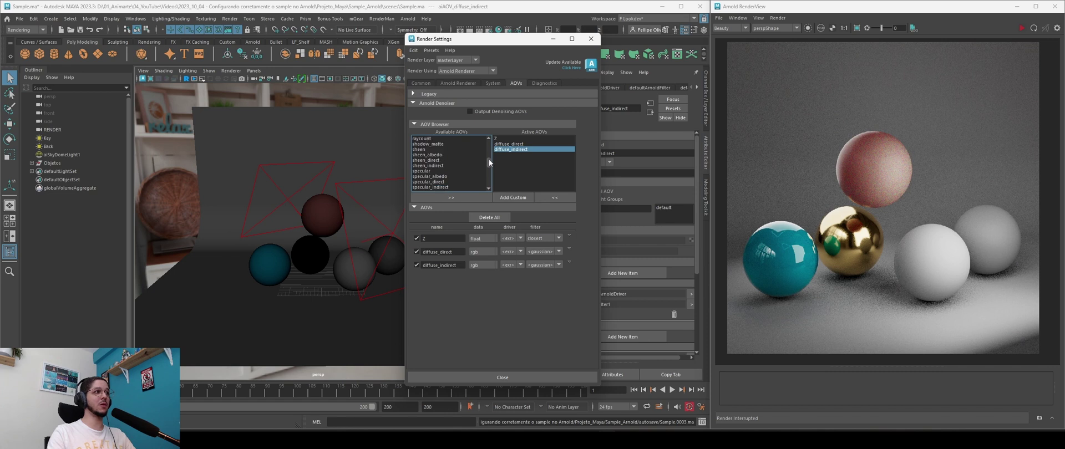
{"action": "double_click", "coordinate": [438, 181]}
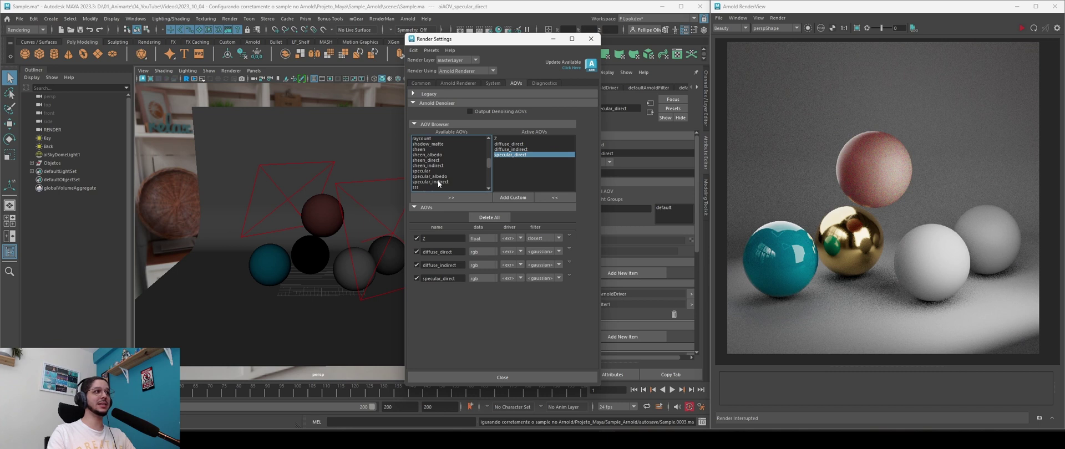
{"action": "double_click", "coordinate": [438, 181]}
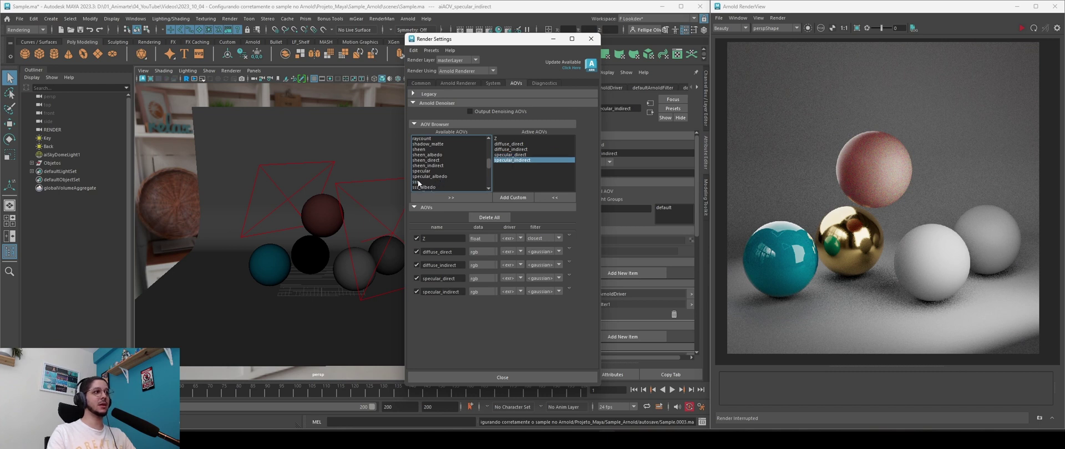
{"action": "double_click", "coordinate": [415, 181]}
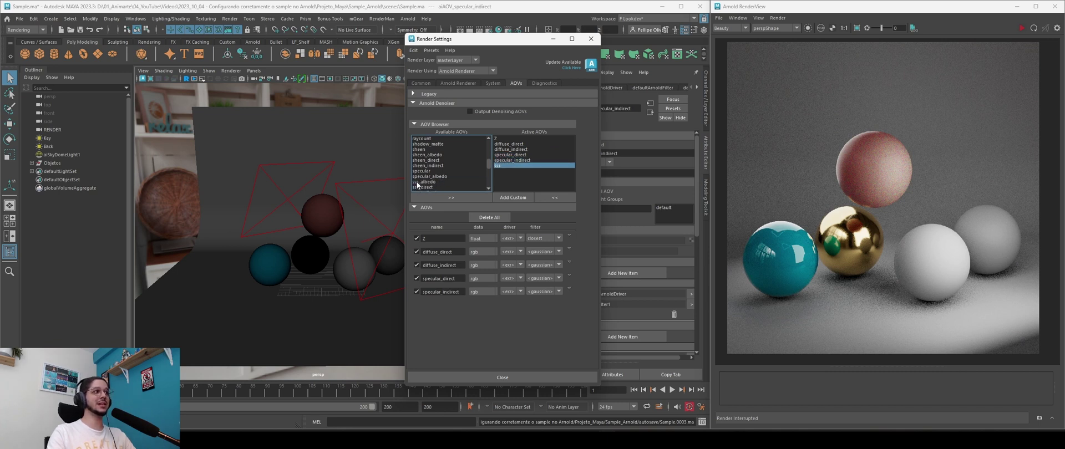
{"action": "mouse_move", "coordinate": [488, 163]}
{"action": "left_mouse_down"}
{"action": "mouse_move", "coordinate": [488, 185]}
{"action": "mouse_move", "coordinate": [490, 168]}
{"action": "left_mouse_up"}
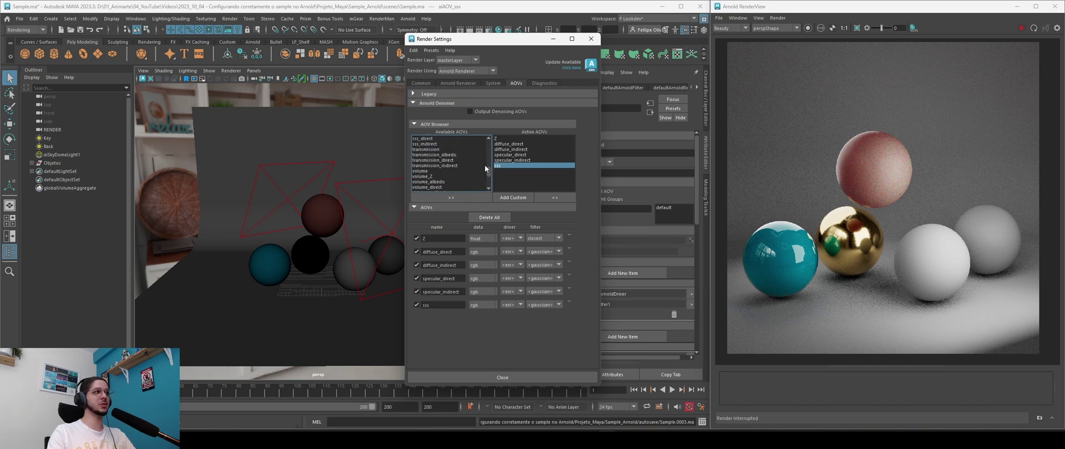
{"action": "double_click", "coordinate": [425, 150]}
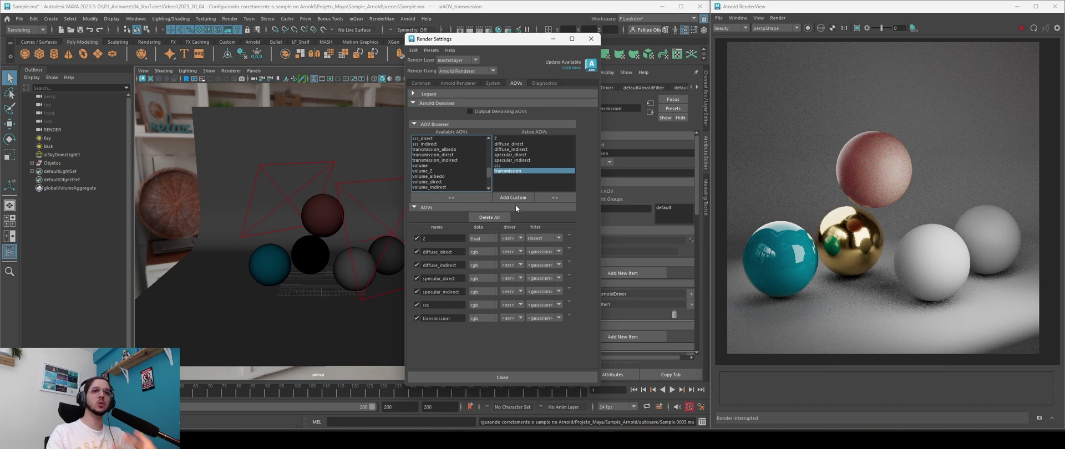
Step: Close the render settings and test-render the scene with the active AOVs, reviewing the Arnold sampling values during the render
{"action": "left_click", "coordinate": [591, 38]}
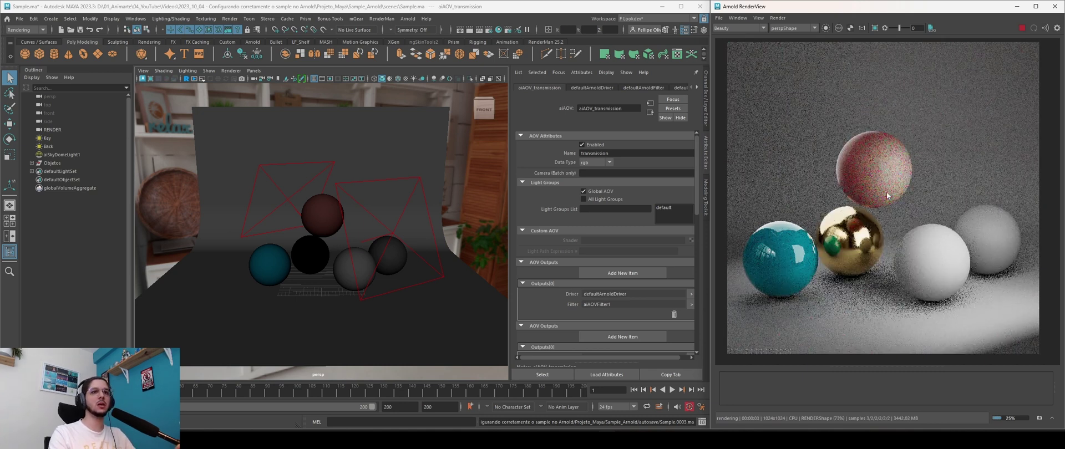
{"action": "left_click", "coordinate": [491, 30]}
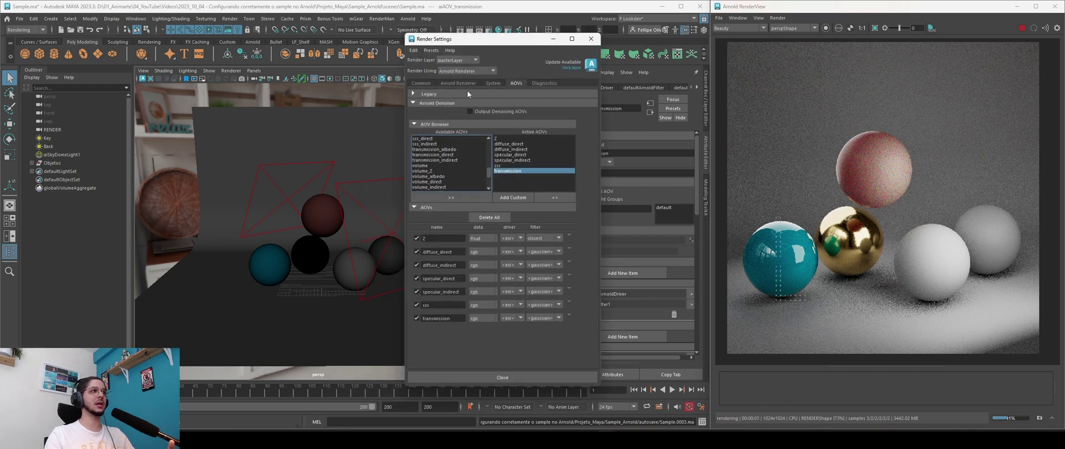
{"action": "left_click", "coordinate": [458, 83]}
{"action": "double_click", "coordinate": [482, 137]}
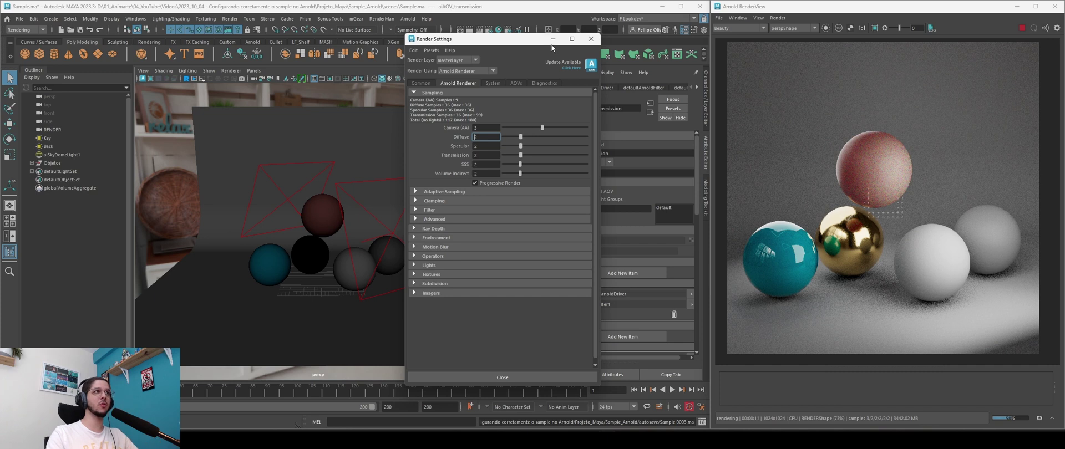
{"action": "left_click", "coordinate": [553, 38]}
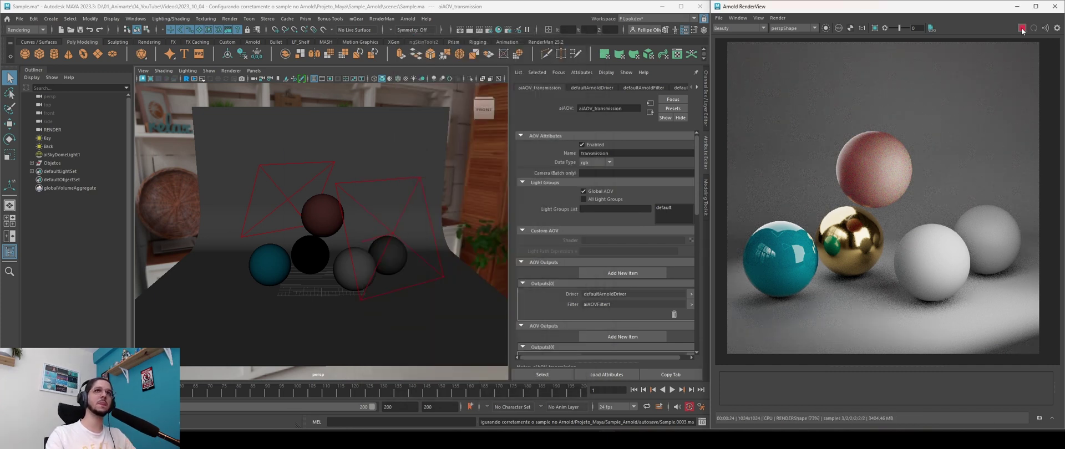
{"action": "left_click", "coordinate": [1022, 29]}
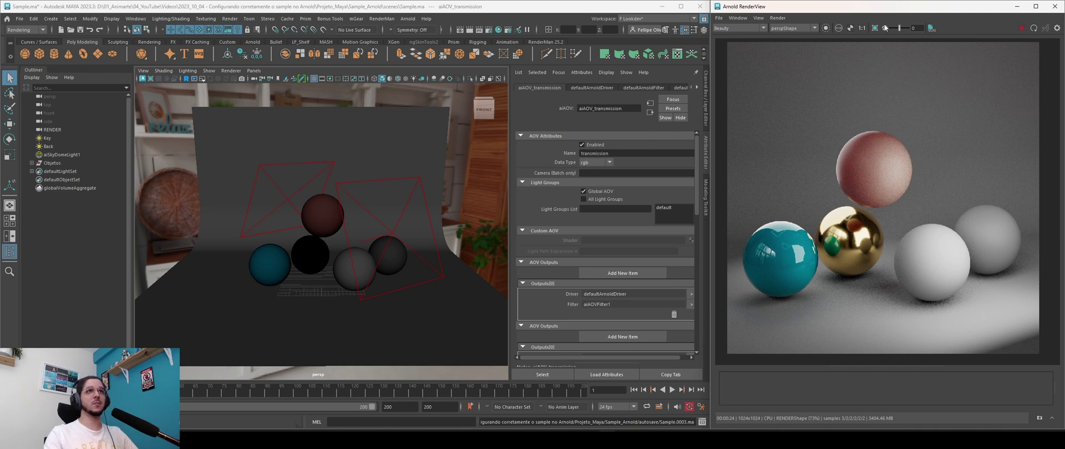
Step: Inspect the spheres in the render at 1:1 size and display the diffuse_direct AOV
{"action": "left_click", "coordinate": [862, 28]}
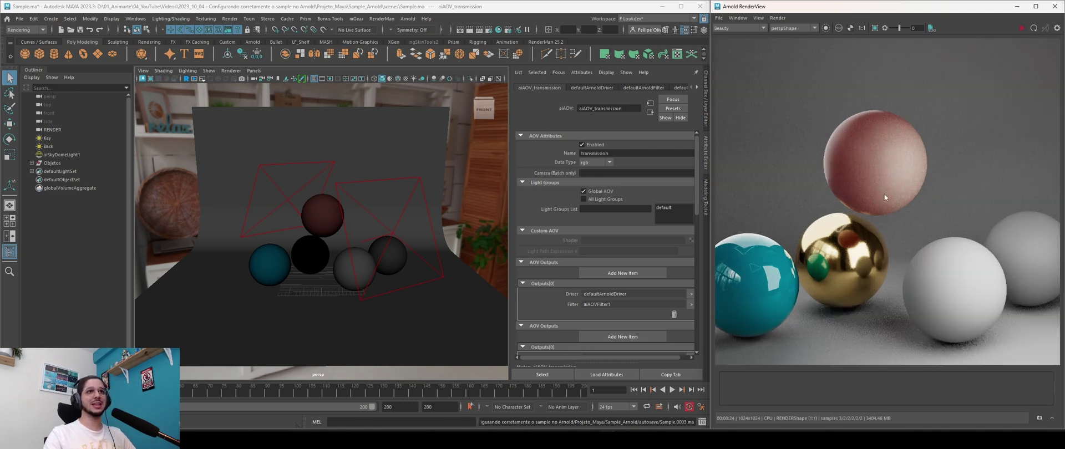
{"action": "middle_click_drag", "start_coordinate": [882, 179], "coordinate": [900, 166]}
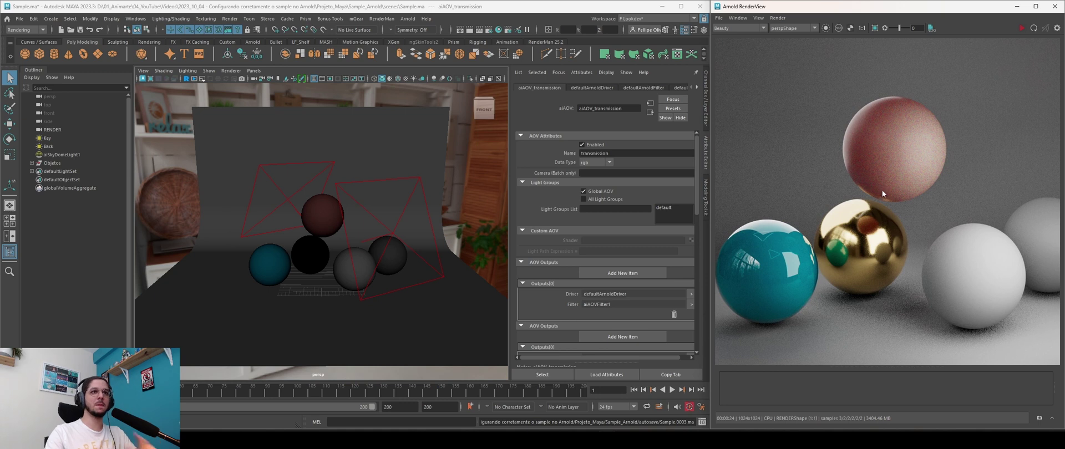
{"action": "middle_click_drag", "start_coordinate": [877, 195], "coordinate": [891, 222]}
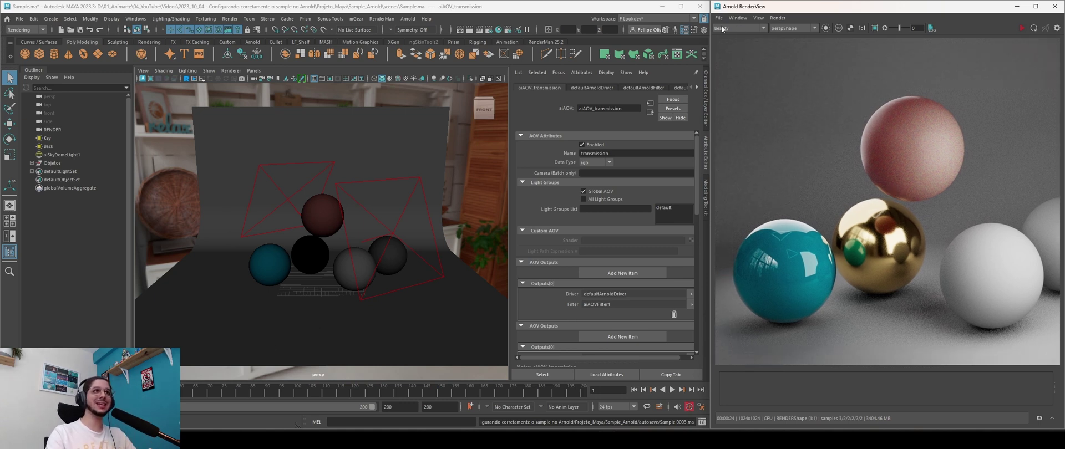
{"action": "left_click", "coordinate": [762, 28]}
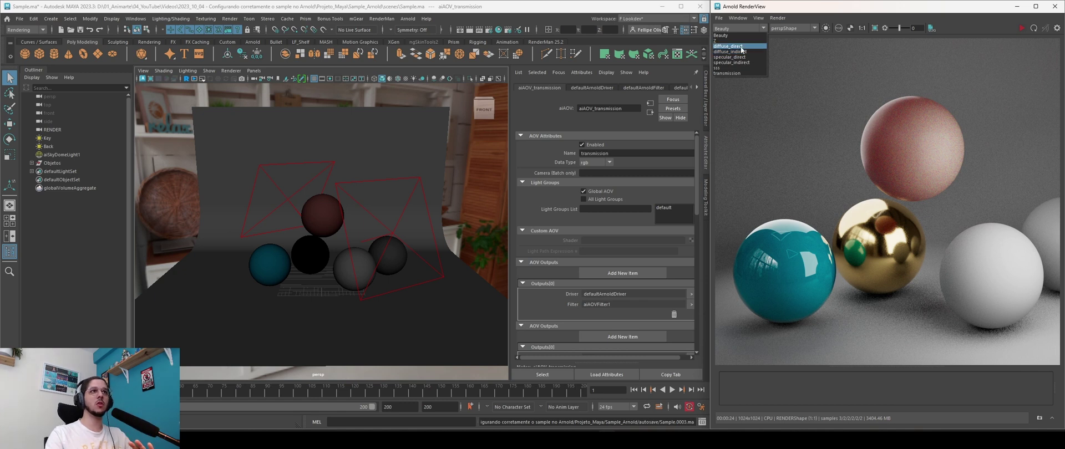
{"action": "left_click", "coordinate": [734, 47]}
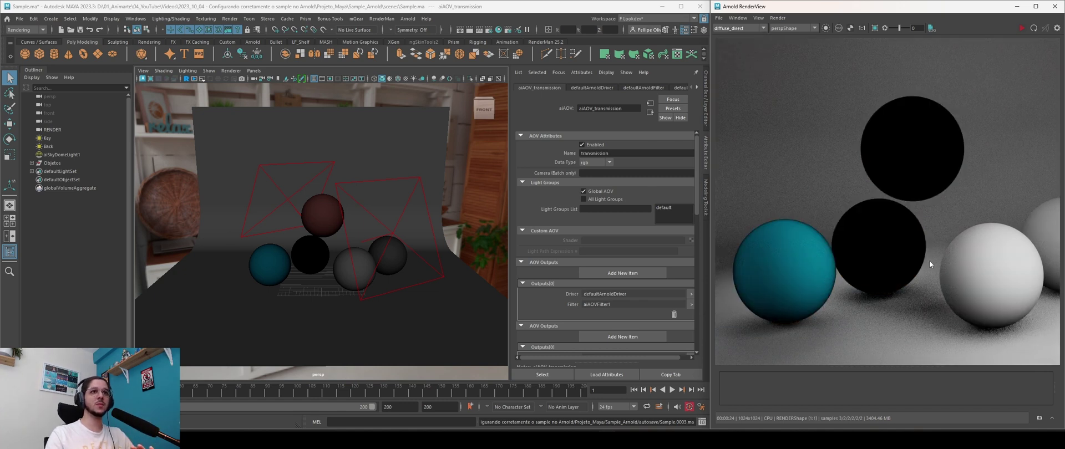
{"action": "middle_click_drag", "start_coordinate": [954, 248], "coordinate": [866, 189]}
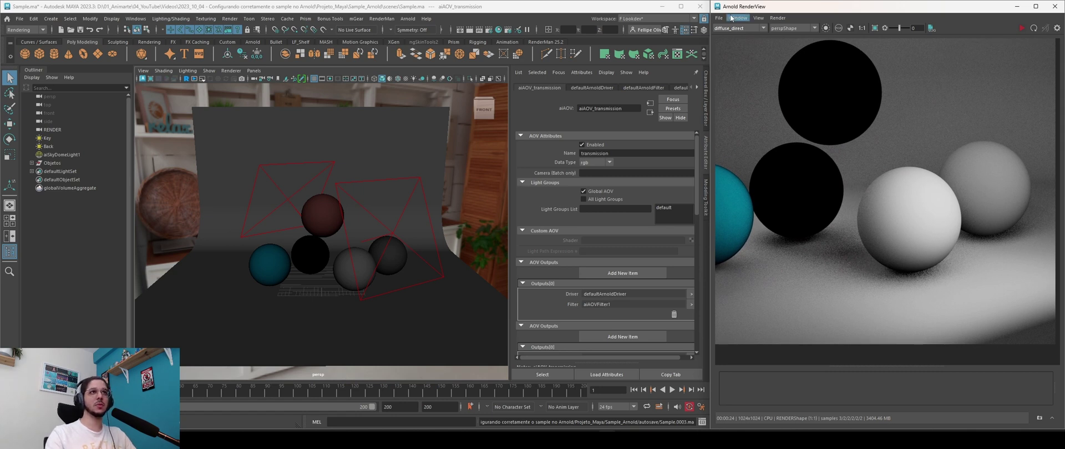
Step: Display the specular_direct AOV and examine the reflections on the gold sphere and its neighbours for noise
{"action": "left_click", "coordinate": [746, 27]}
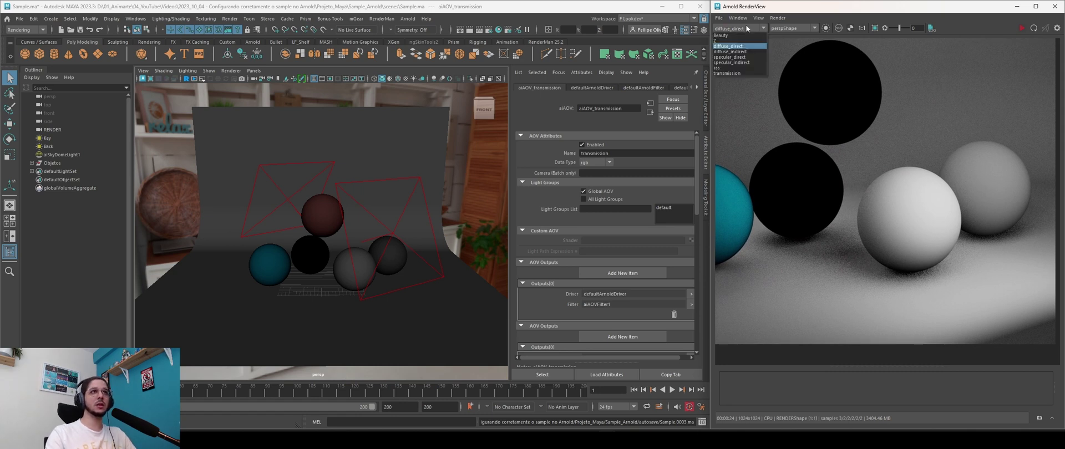
{"action": "left_click", "coordinate": [731, 57]}
{"action": "middle_click_drag", "start_coordinate": [743, 80], "coordinate": [805, 230]}
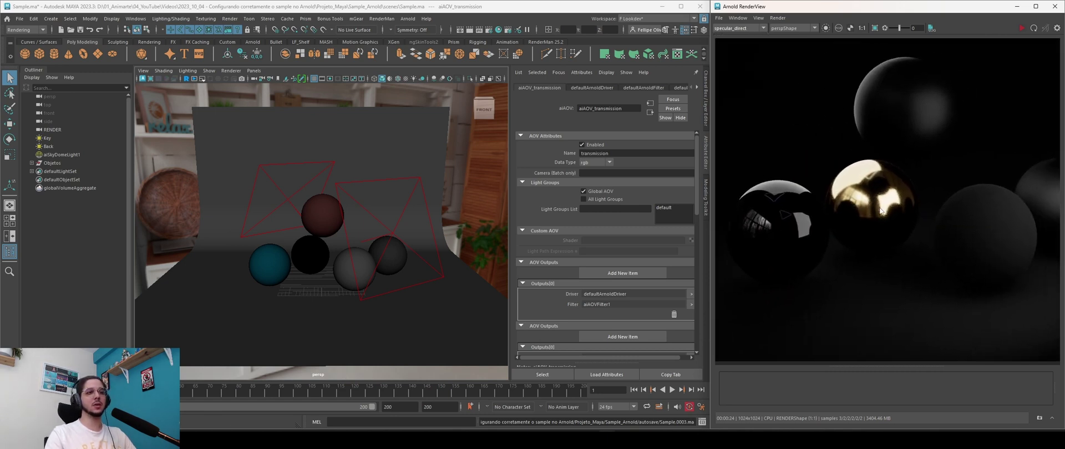
{"action": "scroll", "coordinate": [880, 202], "scroll_direction": "up", "scroll_amount": 5}
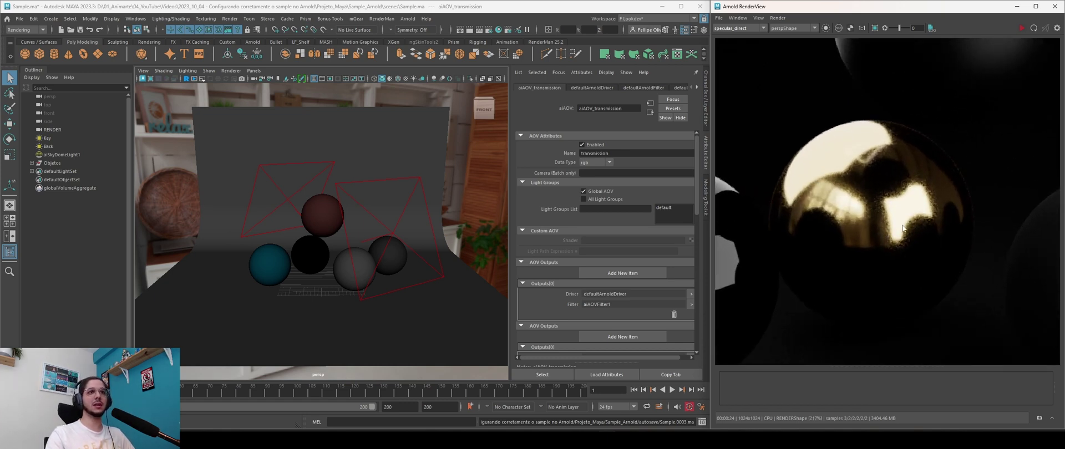
{"action": "scroll", "coordinate": [897, 228], "scroll_direction": "down", "scroll_amount": 6}
{"action": "middle_click_drag", "start_coordinate": [863, 222], "coordinate": [839, 130]}
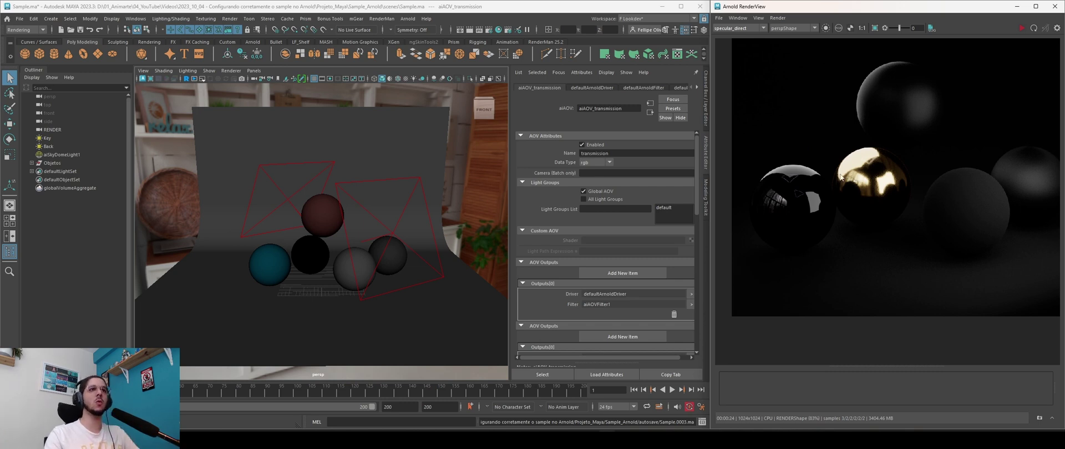
{"action": "middle_click_drag", "start_coordinate": [841, 181], "coordinate": [820, 213]}
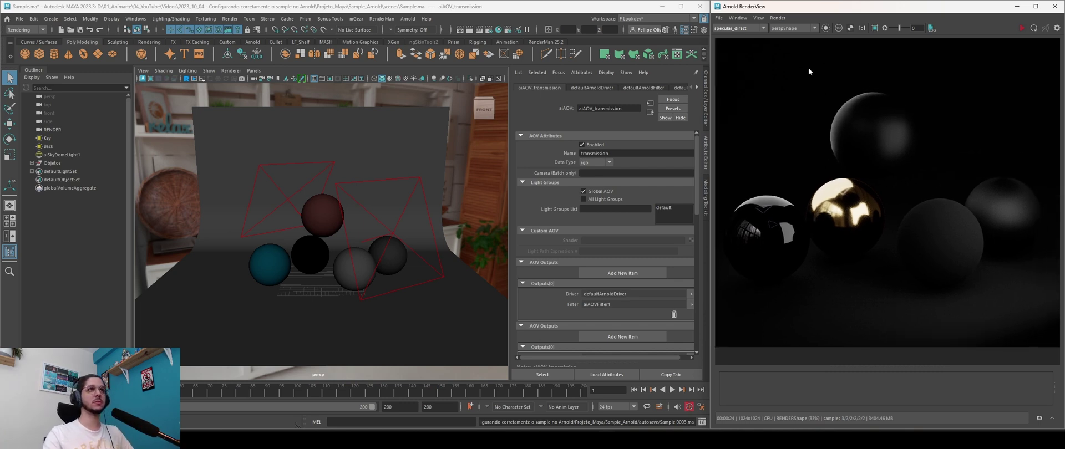
Step: Return to the diffuse_direct AOV and hide the Back light and aiSkyDomeLight1 to isolate the Key light
{"action": "left_click", "coordinate": [763, 28]}
{"action": "left_click", "coordinate": [730, 46]}
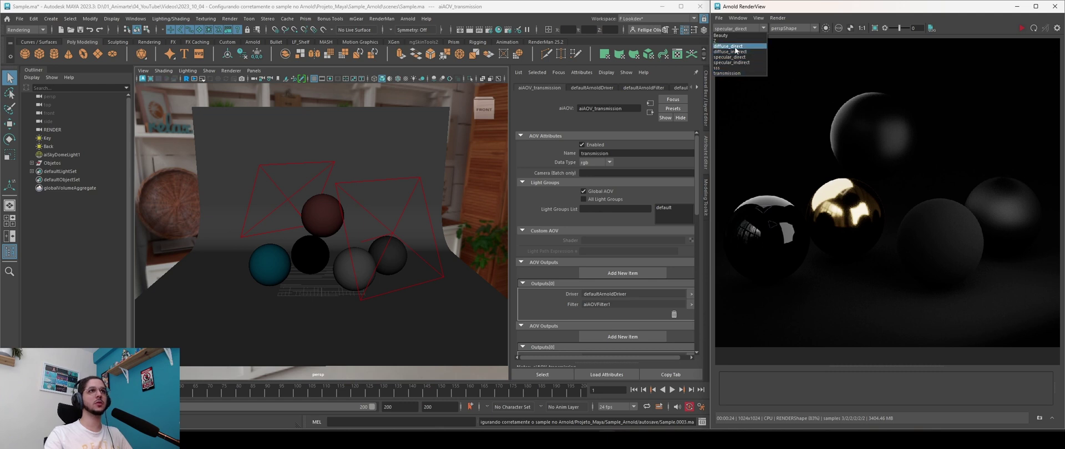
{"action": "left_click", "coordinate": [54, 154]}
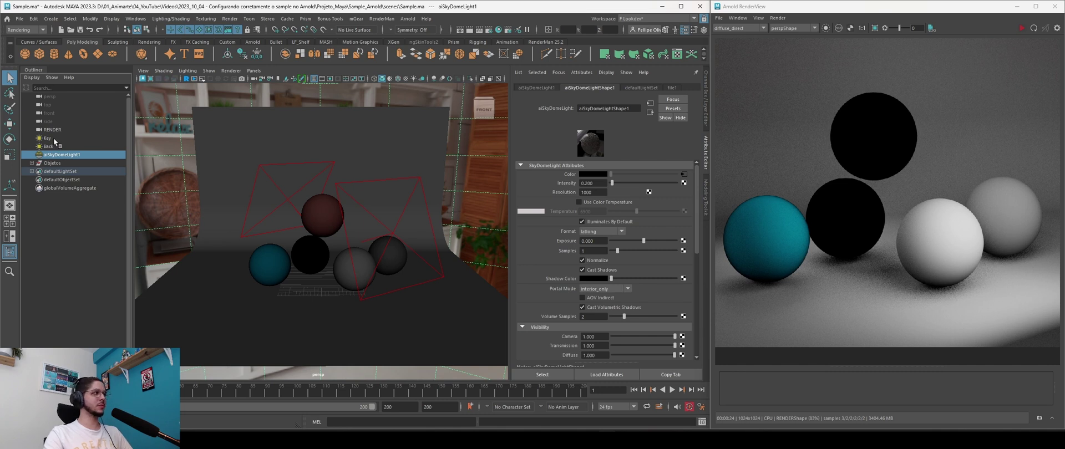
{"action": "left_click", "coordinate": [47, 138], "text": "ctrl"}
{"action": "left_click", "coordinate": [50, 139], "text": "ctrl"}
{"action": "left_click", "coordinate": [52, 147], "text": "ctrl"}
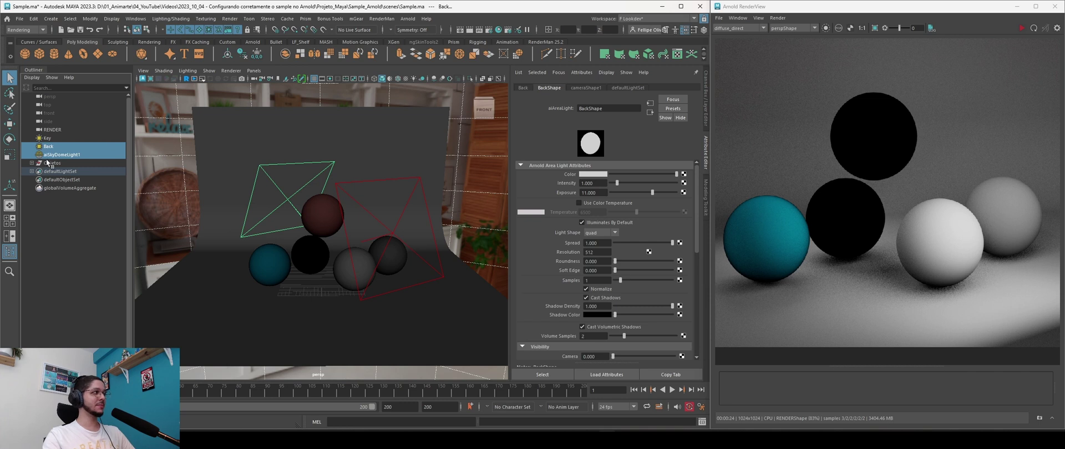
{"action": "key", "text": "h"}
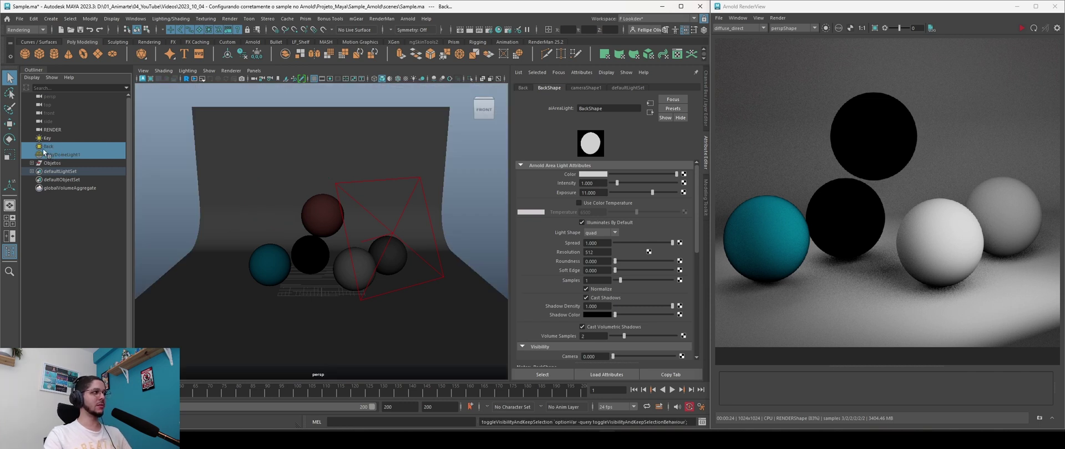
Step: Select the Key light, render with it alone and limit the render region to the area around the white sphere
{"action": "left_click", "coordinate": [48, 138]}
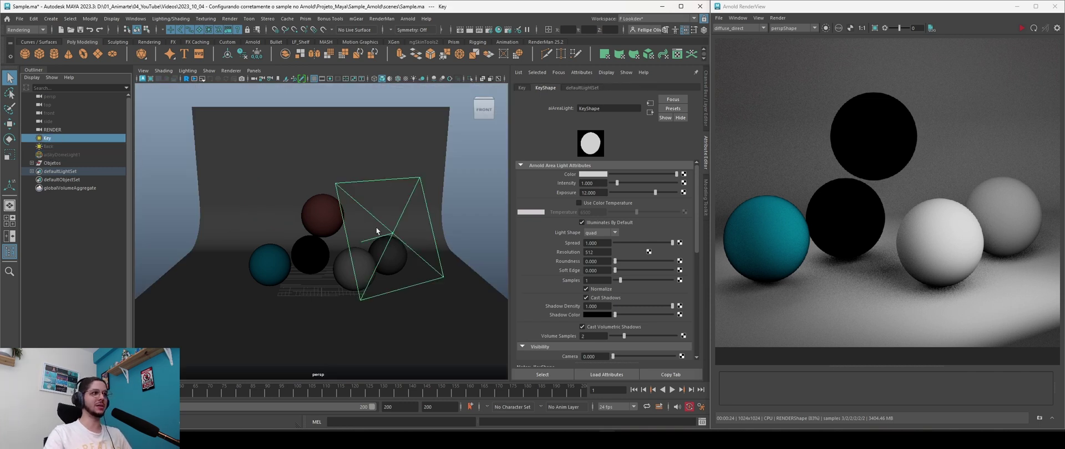
{"action": "middle_click_drag", "start_coordinate": [909, 272], "coordinate": [887, 269]}
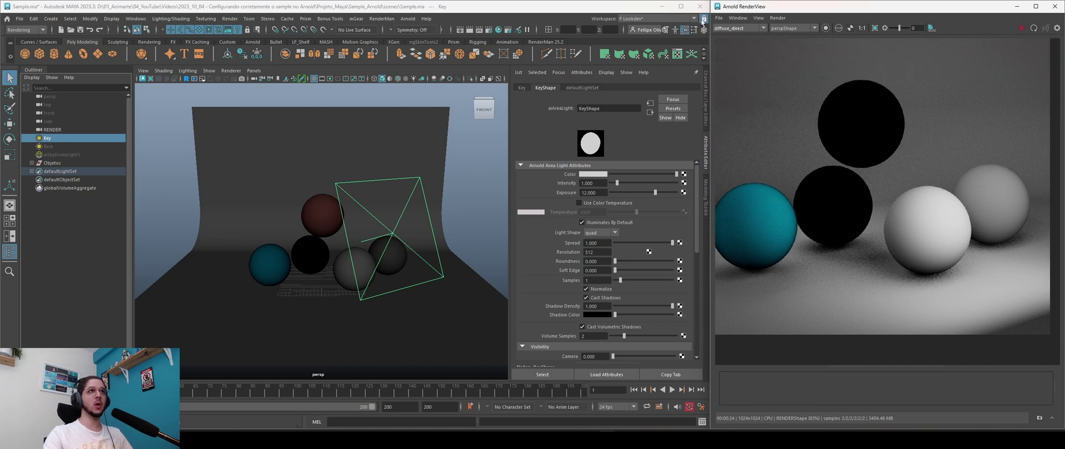
{"action": "left_click", "coordinate": [1034, 28]}
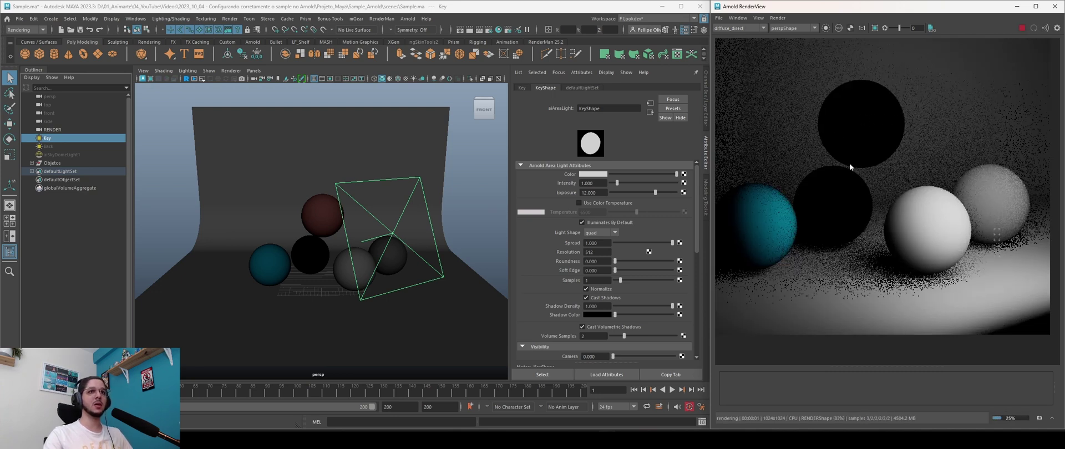
{"action": "left_click_drag", "start_coordinate": [804, 151], "coordinate": [990, 312]}
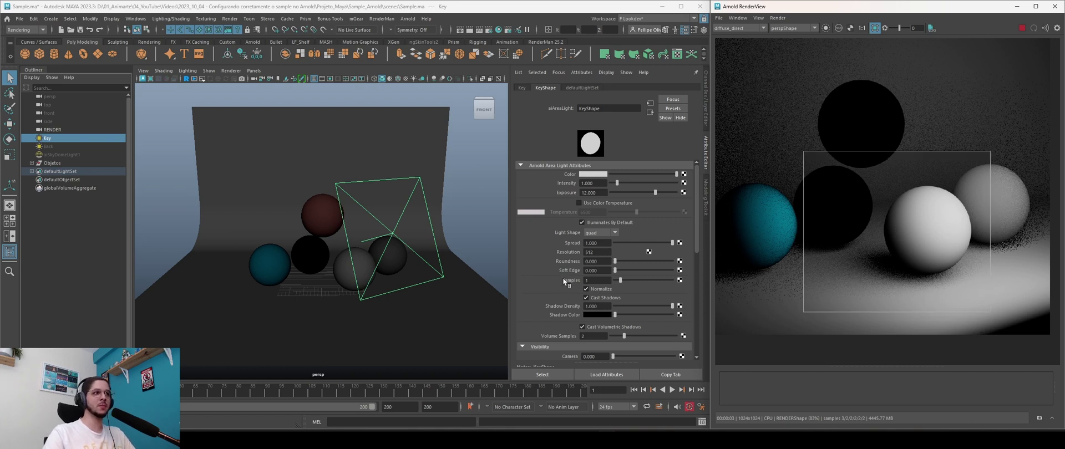
Step: Set the Key light's samples to 3 and, after comparing the noise in the region, to 4
{"action": "left_click", "coordinate": [595, 282]}
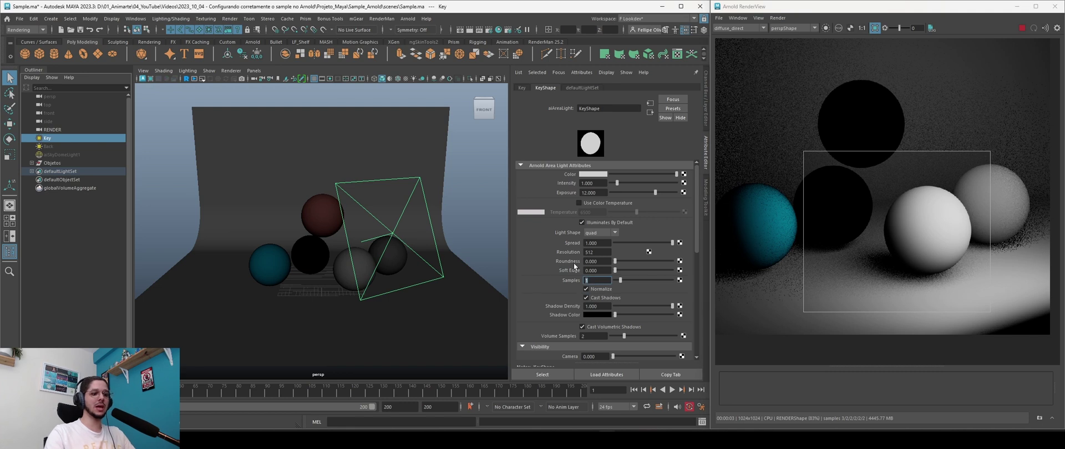
{"action": "type", "text": "3"}
{"action": "key", "text": "Return"}
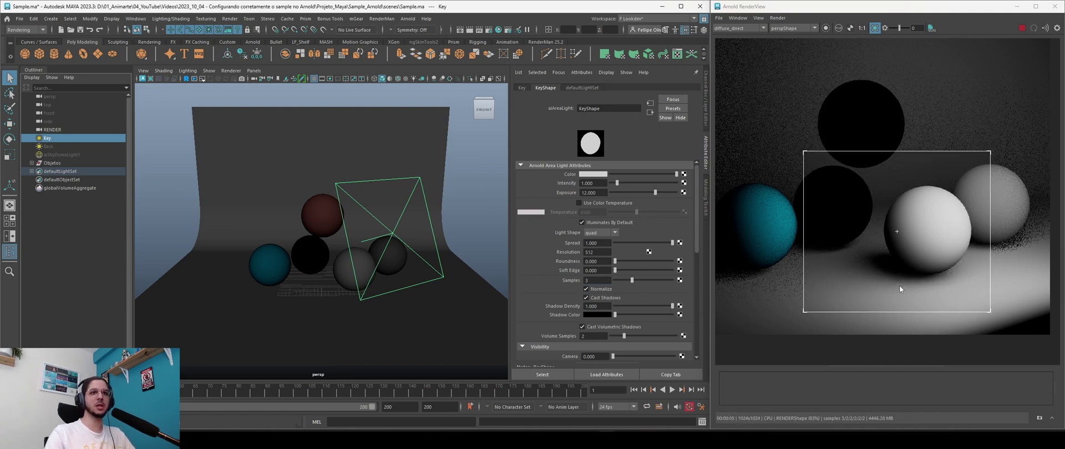
{"action": "left_click", "coordinate": [594, 281]}
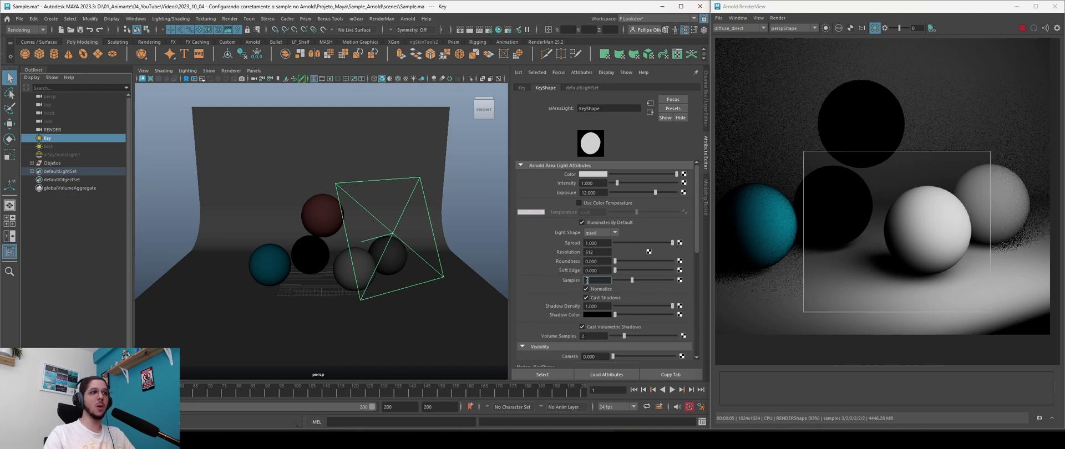
{"action": "type", "text": "4"}
{"action": "key", "text": "Return"}
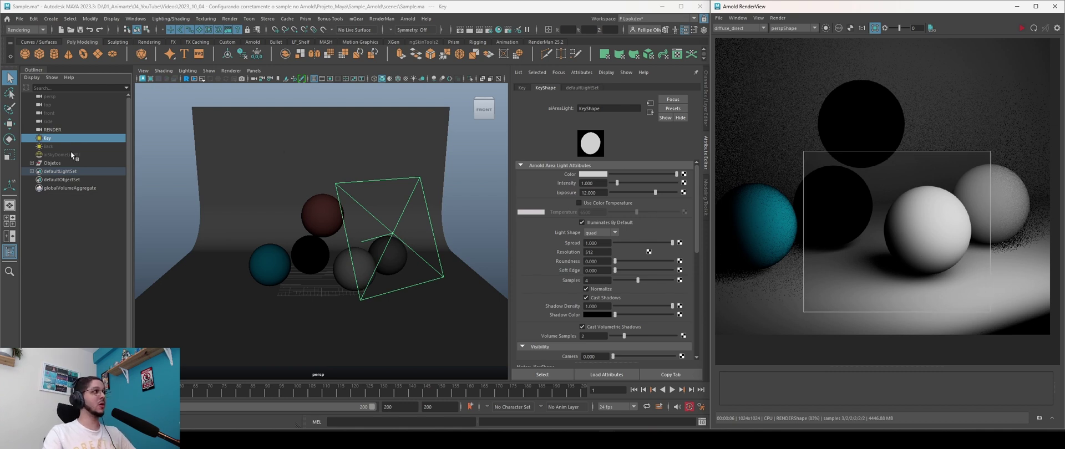
Step: Hide the Key light and unhide the Back light so that it is the only light
{"action": "left_click", "coordinate": [62, 137]}
{"action": "key", "text": "h"}
{"action": "left_click", "coordinate": [57, 146]}
{"action": "key", "text": "h"}
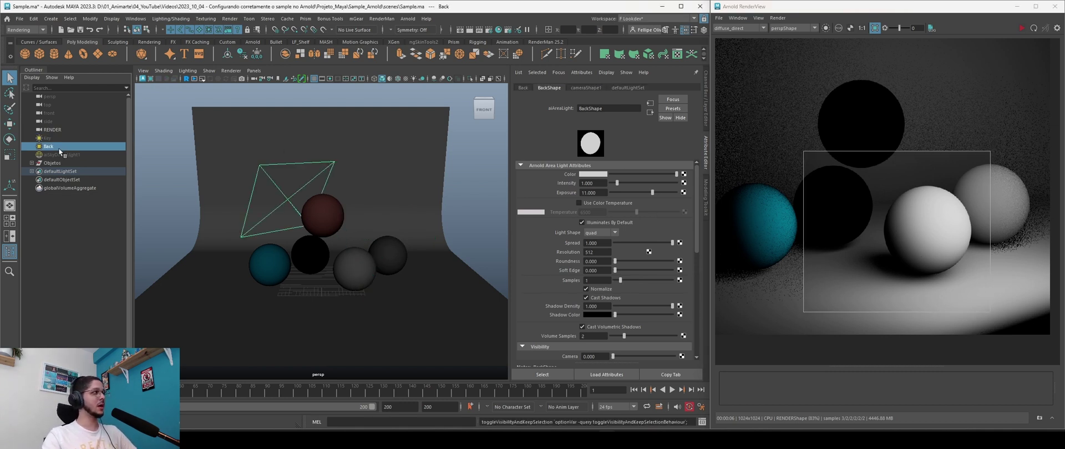
Step: Replace the render region with one around the teal sphere and set the Back light's samples to 3
{"action": "left_click", "coordinate": [875, 27]}
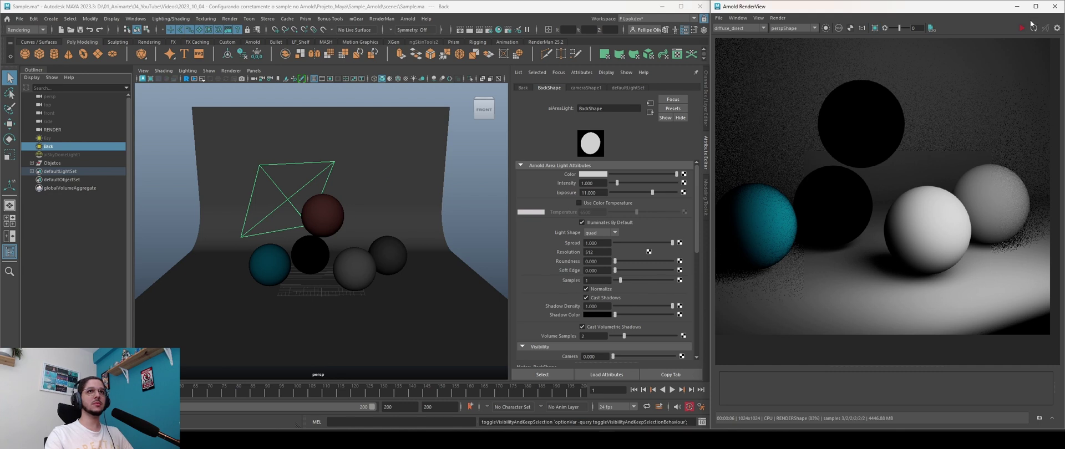
{"action": "middle_click_drag", "start_coordinate": [820, 210], "coordinate": [871, 206]}
{"action": "left_click_drag", "start_coordinate": [736, 157], "coordinate": [946, 328]}
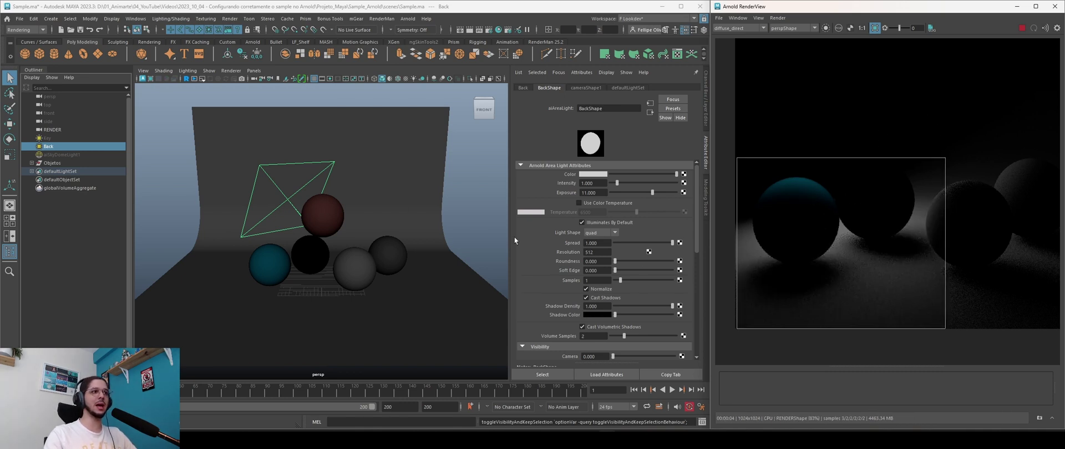
{"action": "double_click", "coordinate": [599, 282]}
{"action": "type", "text": "3"}
{"action": "key", "text": "Return"}
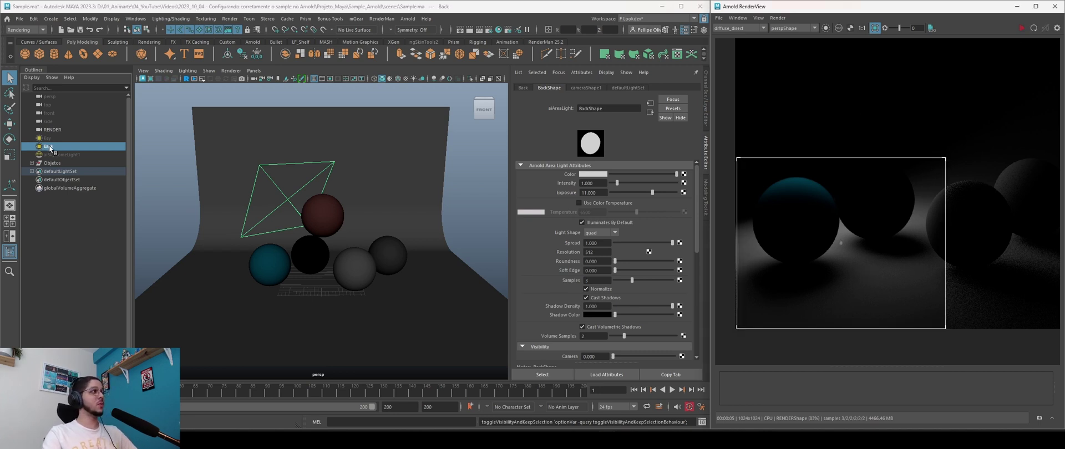
Step: Hide the Back light and unhide aiSkyDomeLight1 to isolate the sky dome
{"action": "key", "text": "h"}
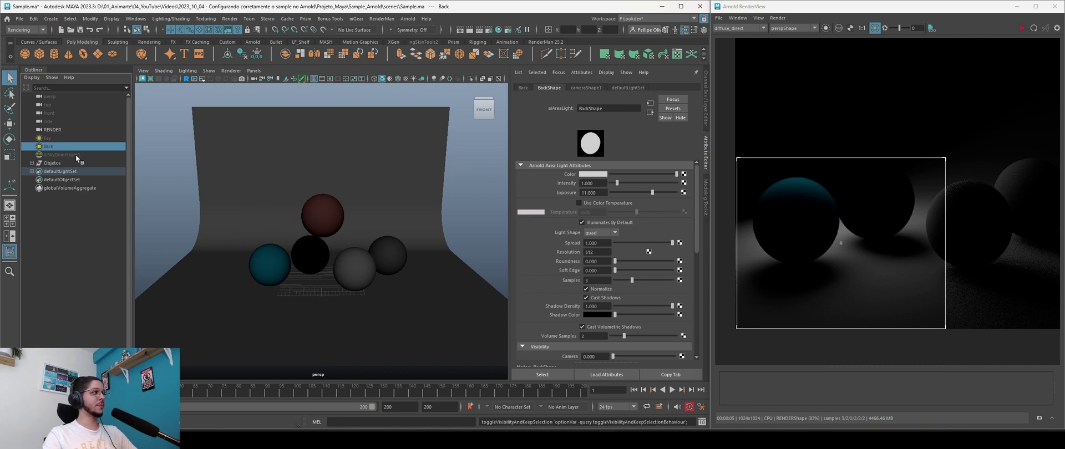
{"action": "left_click", "coordinate": [77, 155]}
{"action": "key", "text": "shift+h"}
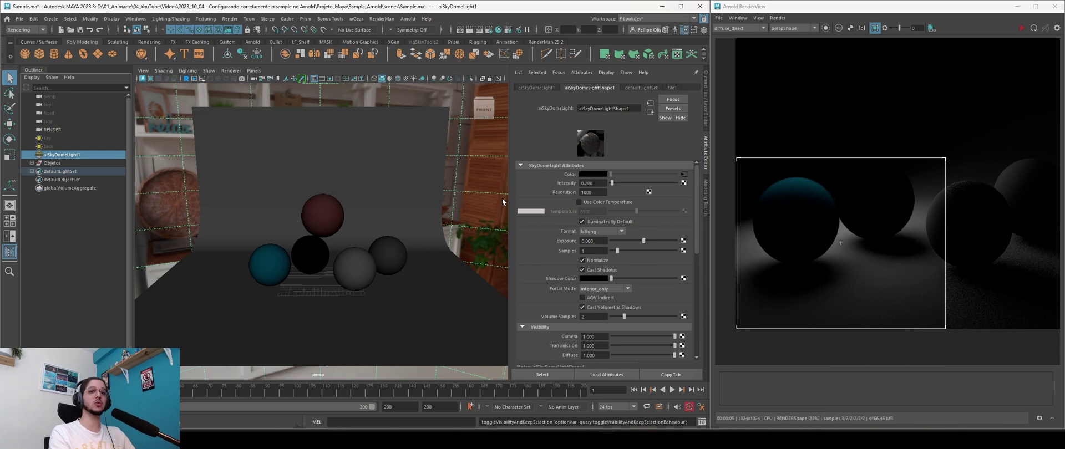
Step: Re-render the full frame, set a region around the teal and lower black spheres, and set the sky dome's samples to 3
{"action": "left_click", "coordinate": [875, 28]}
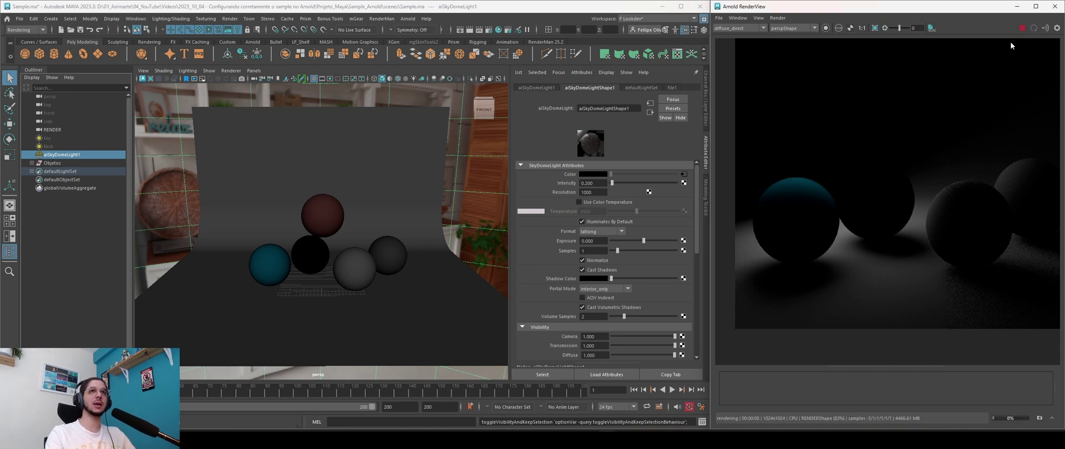
{"action": "key", "text": "f"}
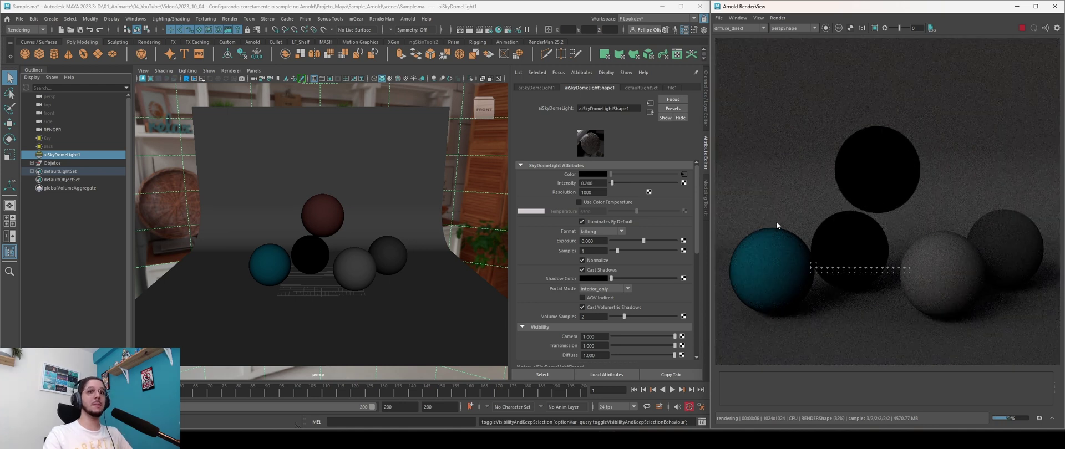
{"action": "left_click_drag", "start_coordinate": [727, 202], "coordinate": [930, 358]}
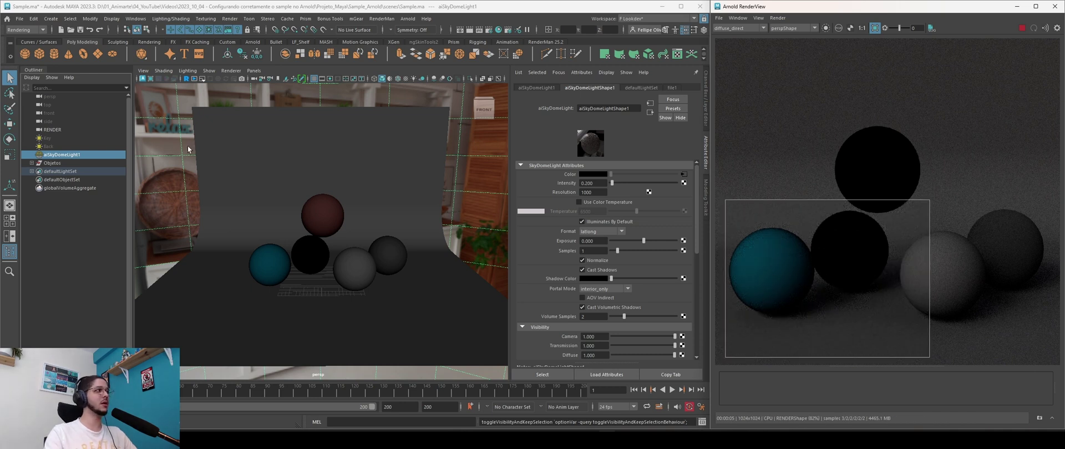
{"action": "left_click", "coordinate": [583, 251]}
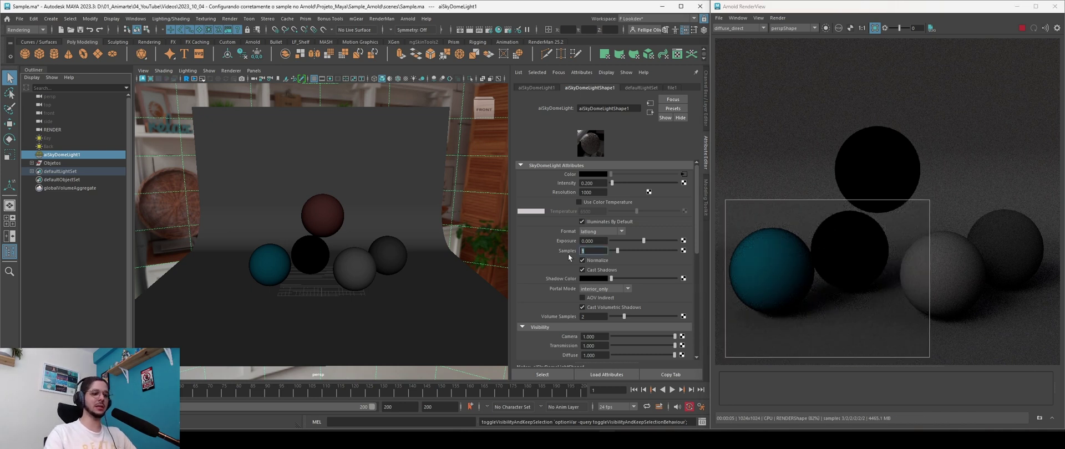
{"action": "type", "text": "3"}
{"action": "key", "text": "Return"}
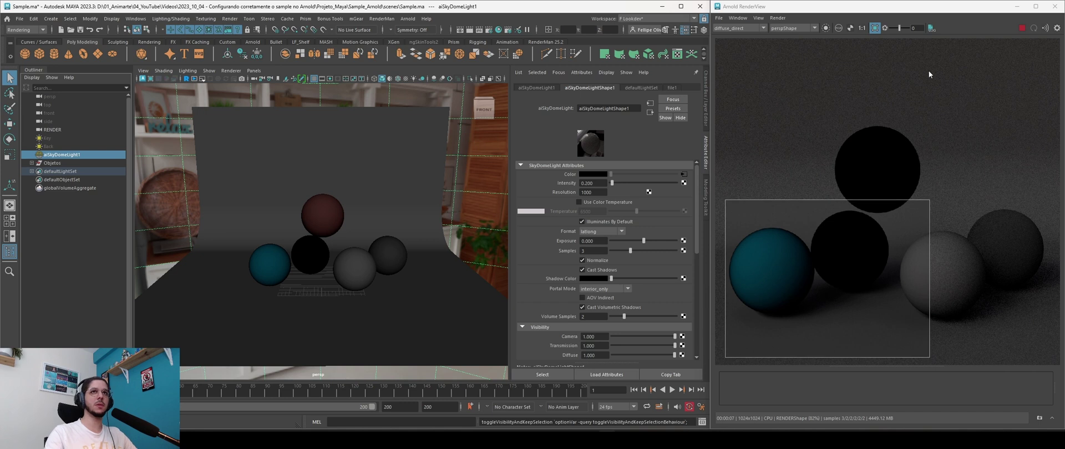
Step: Remove the render region and unhide the Key and Back lights to render the full frame with all lights
{"action": "left_click", "coordinate": [876, 29]}
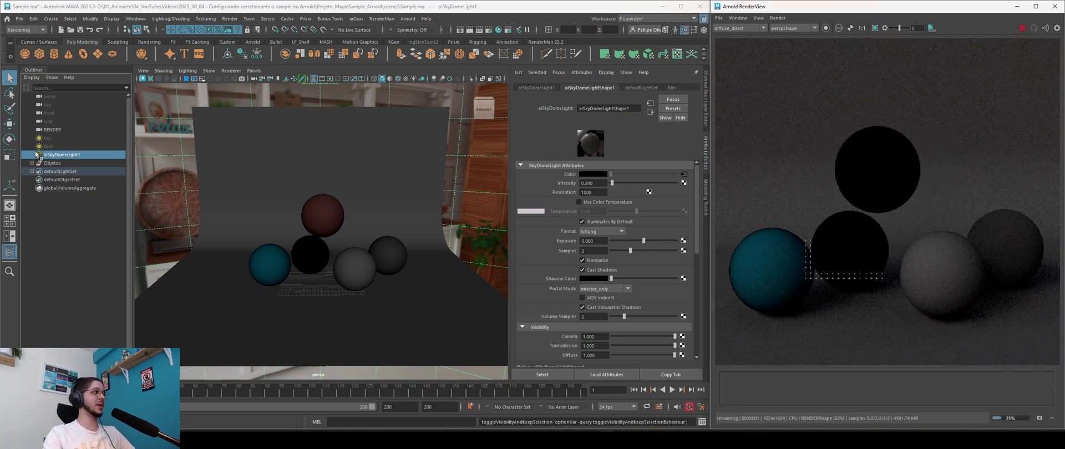
{"action": "left_click", "coordinate": [49, 138]}
{"action": "left_click", "coordinate": [54, 146], "text": "shift"}
{"action": "key", "text": "h"}
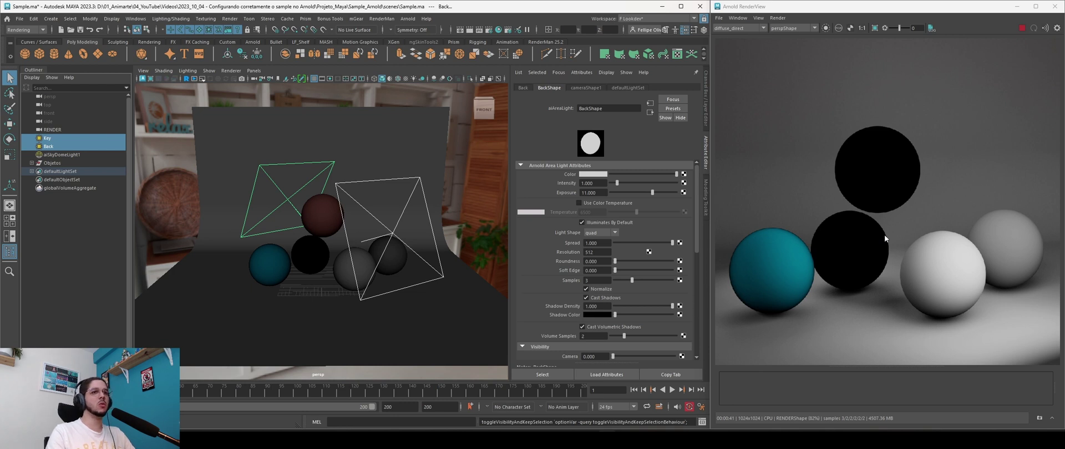
{"action": "left_click", "coordinate": [880, 87]}
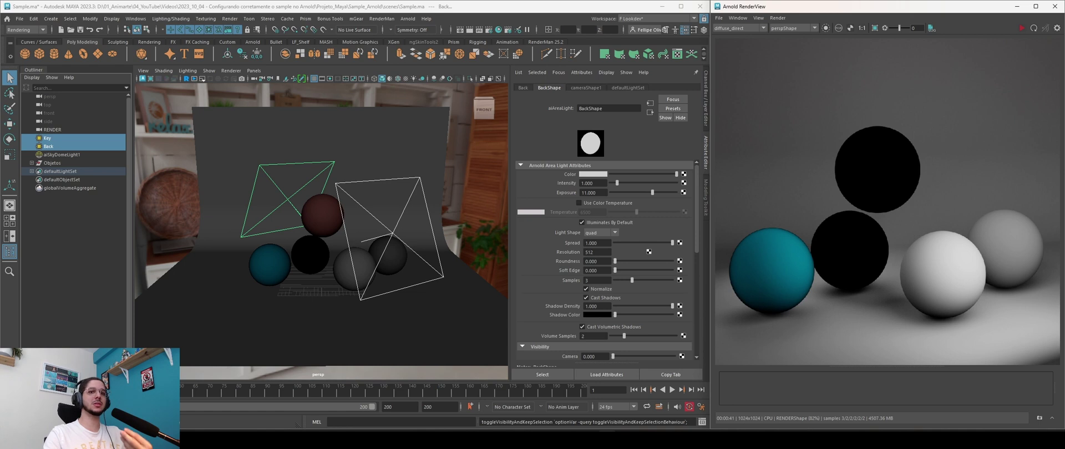
Step: Open the render settings and review the Diffuse value in Arnold's sampling section
{"action": "left_click", "coordinate": [172, 439]}
{"action": "left_click_drag", "start_coordinate": [522, 44], "coordinate": [515, 33]}
{"action": "left_click_drag", "start_coordinate": [478, 130], "coordinate": [461, 128]}
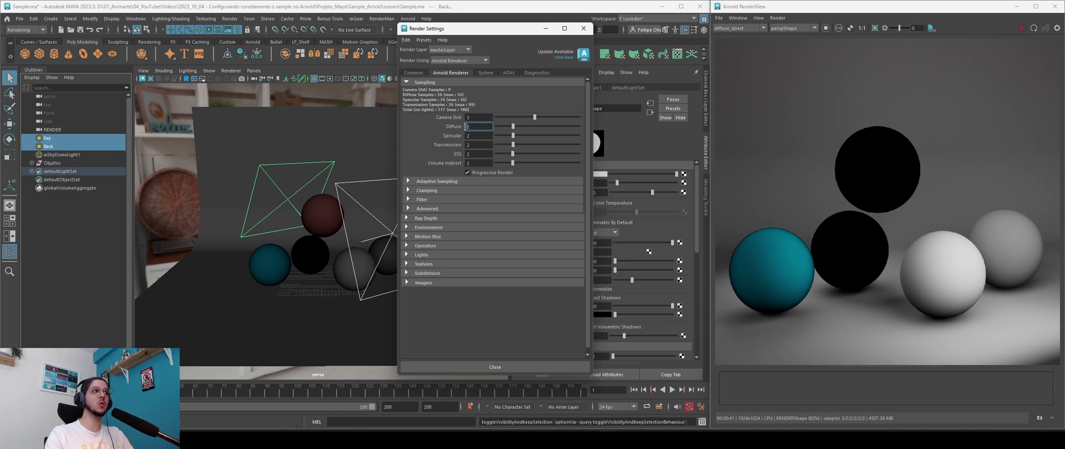
Step: Display the diffuse_indirect AOV and inspect the white sphere up close for noise
{"action": "left_click", "coordinate": [763, 28]}
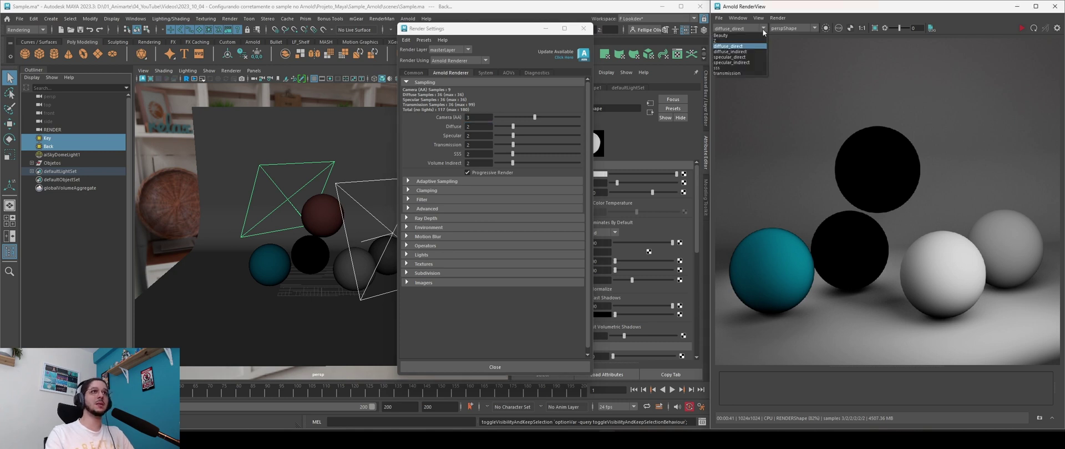
{"action": "left_click", "coordinate": [740, 52]}
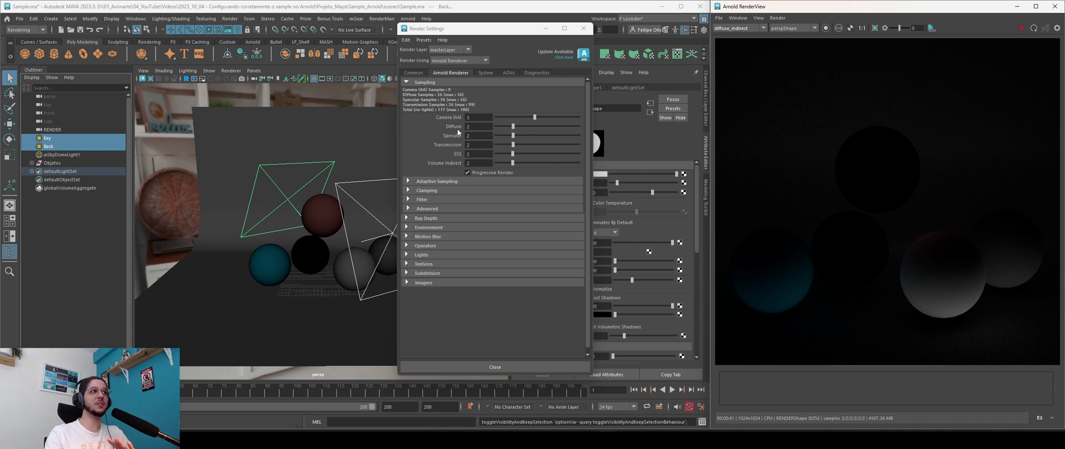
{"action": "middle_click_drag", "start_coordinate": [927, 296], "coordinate": [874, 250]}
{"action": "scroll", "coordinate": [853, 219], "scroll_direction": "up", "scroll_amount": 2}
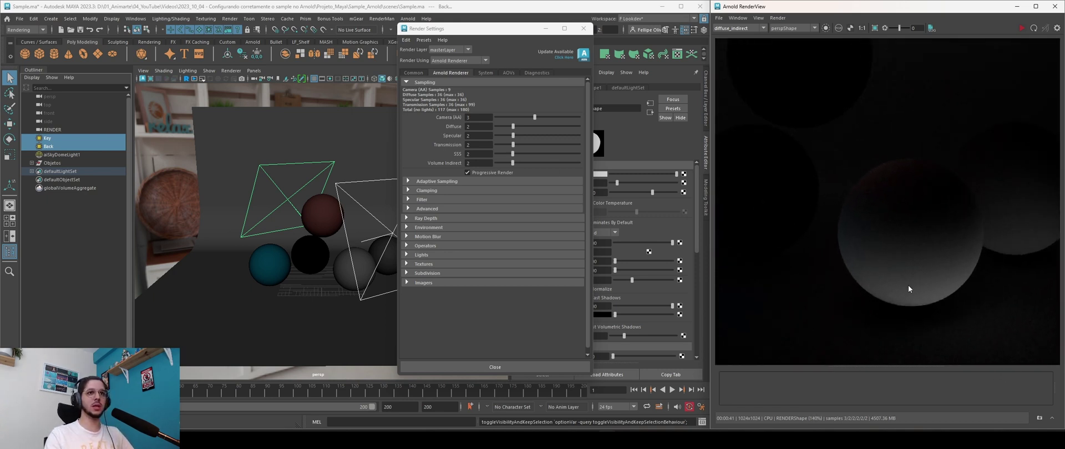
Step: Set a render region around the white sphere in the diffuse_indirect AOV, render it and store a snapshot
{"action": "scroll", "coordinate": [896, 259], "scroll_direction": "down", "scroll_amount": 1}
{"action": "middle_click_drag", "start_coordinate": [897, 259], "coordinate": [844, 245]}
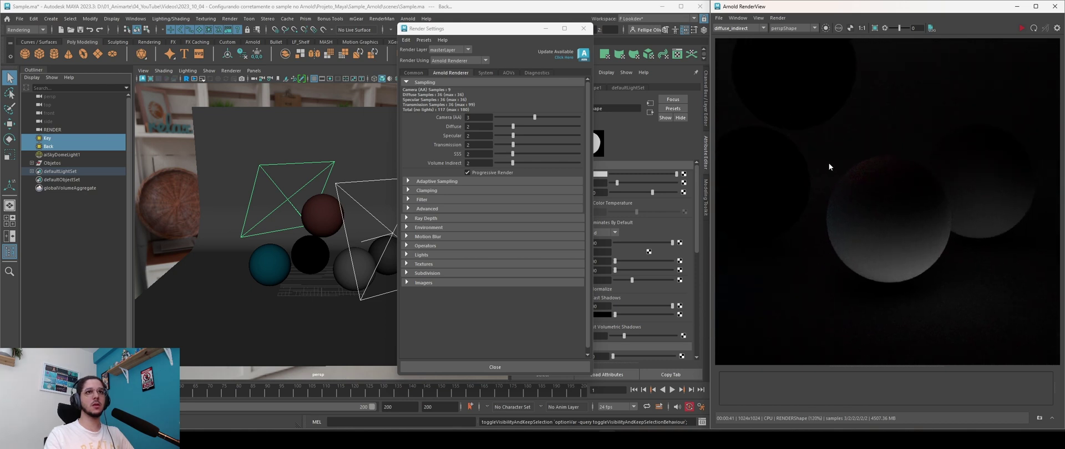
{"action": "mouse_move", "coordinate": [814, 148]}
{"action": "left_mouse_down"}
{"action": "mouse_move", "coordinate": [963, 316]}
{"action": "mouse_move", "coordinate": [975, 290]}
{"action": "left_mouse_up"}
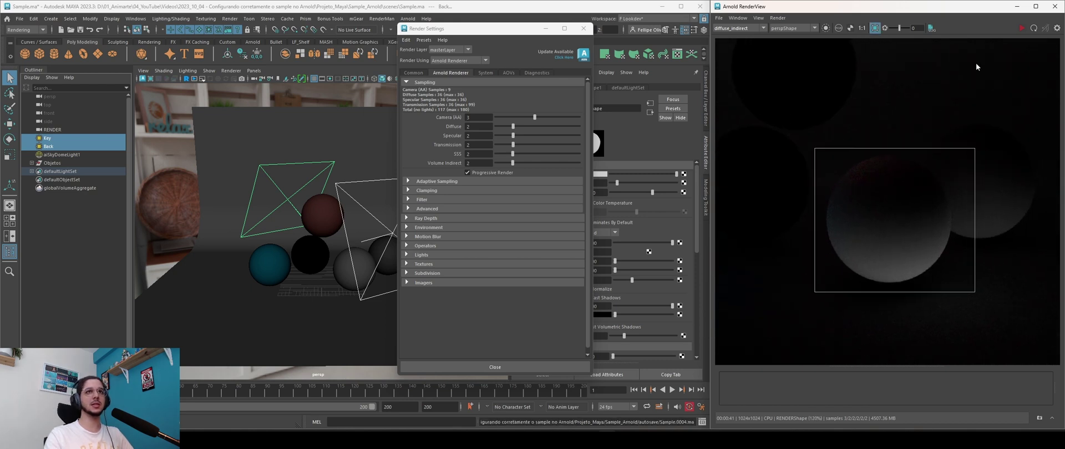
{"action": "left_click", "coordinate": [1022, 29]}
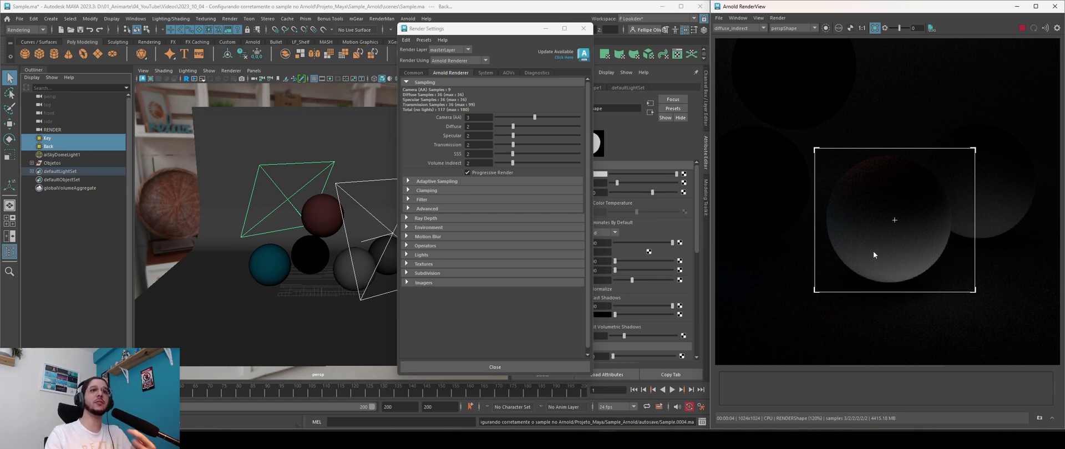
{"action": "left_click", "coordinate": [1040, 419]}
Step: Set the Diffuse samples to 3 and compare the white sphere's noise up close with the stored snapshot
{"action": "left_click_drag", "start_coordinate": [487, 126], "coordinate": [462, 126]}
{"action": "type", "text": "3"}
{"action": "key", "text": "Return"}
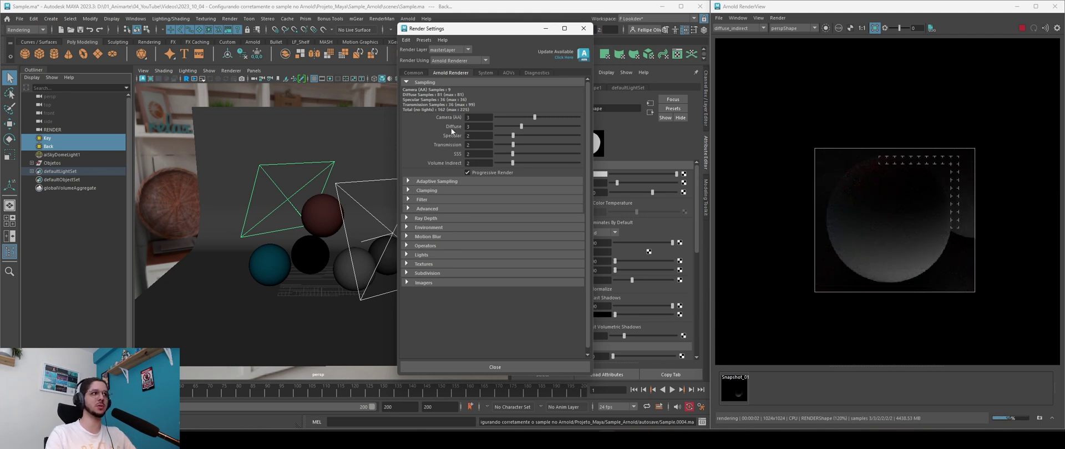
{"action": "left_click", "coordinate": [736, 389]}
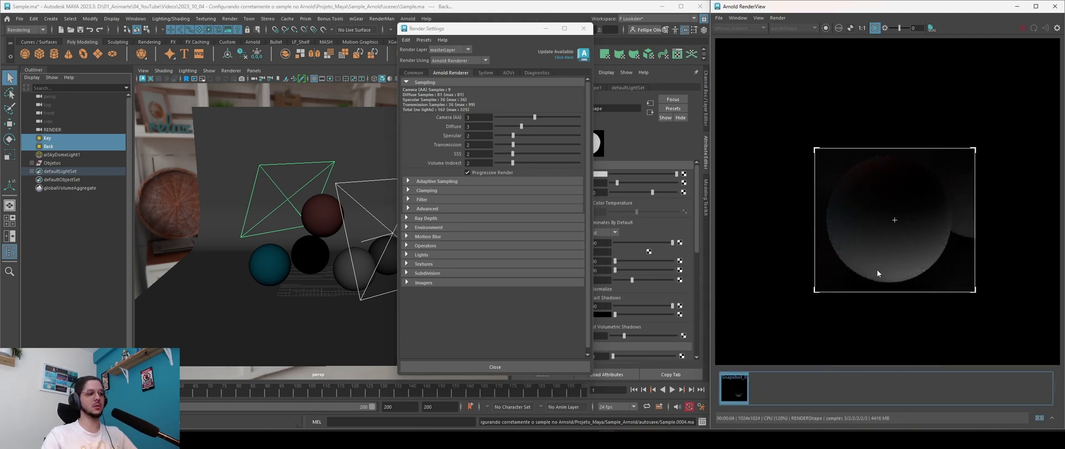
{"action": "scroll", "coordinate": [900, 257], "scroll_direction": "up", "scroll_amount": 1}
{"action": "scroll", "coordinate": [954, 294], "scroll_direction": "up", "scroll_amount": 3}
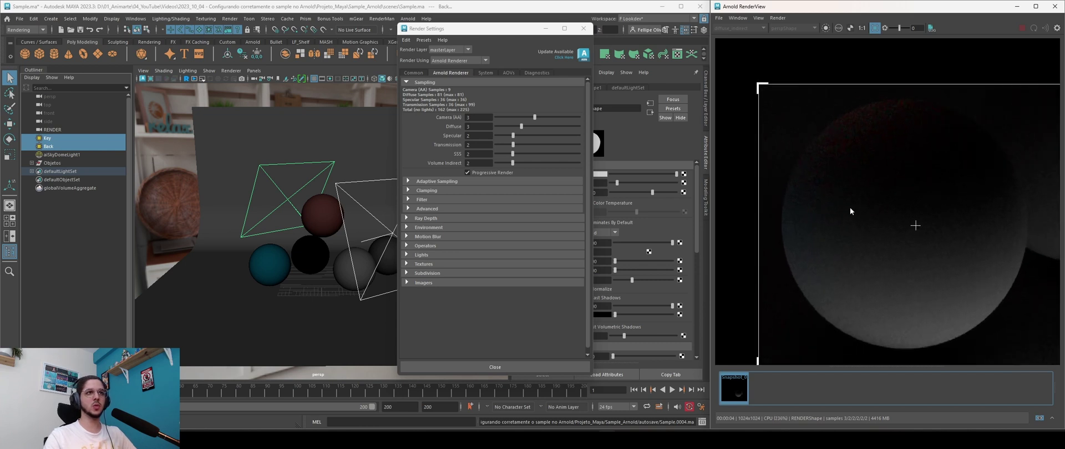
{"action": "scroll", "coordinate": [857, 254], "scroll_direction": "up", "scroll_amount": 2}
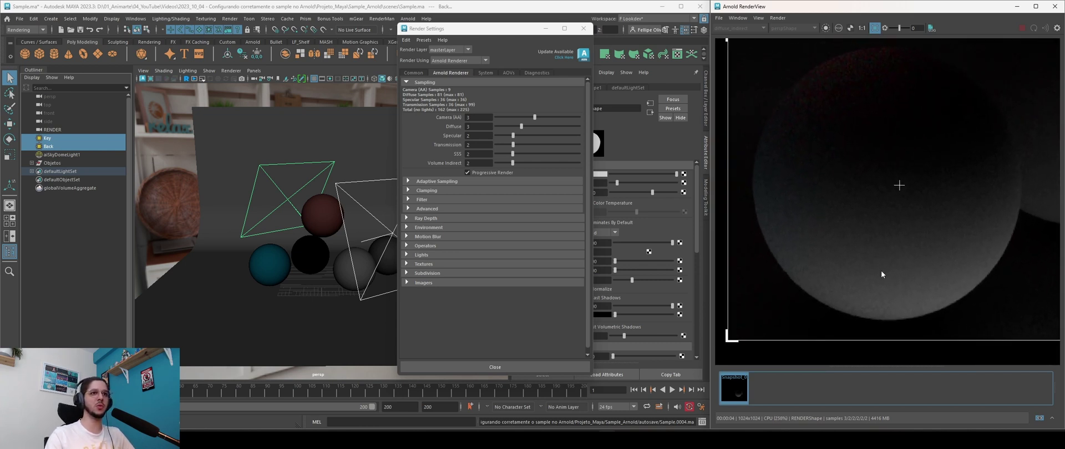
{"action": "left_click", "coordinate": [735, 389]}
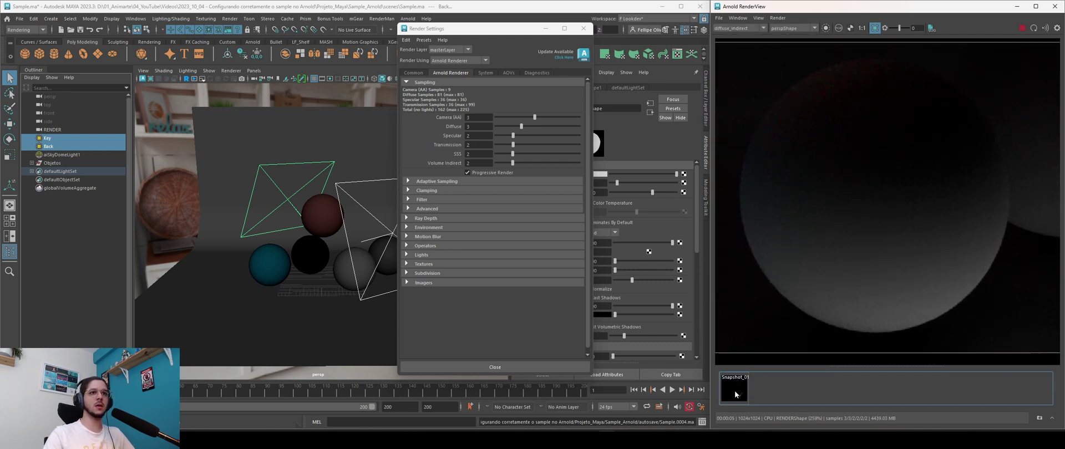
{"action": "left_click", "coordinate": [736, 391]}
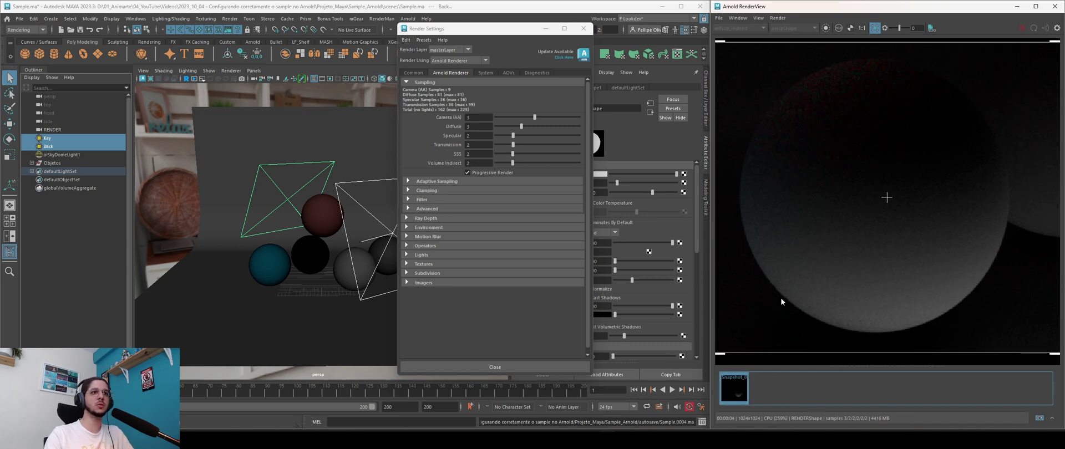
{"action": "left_click", "coordinate": [735, 389]}
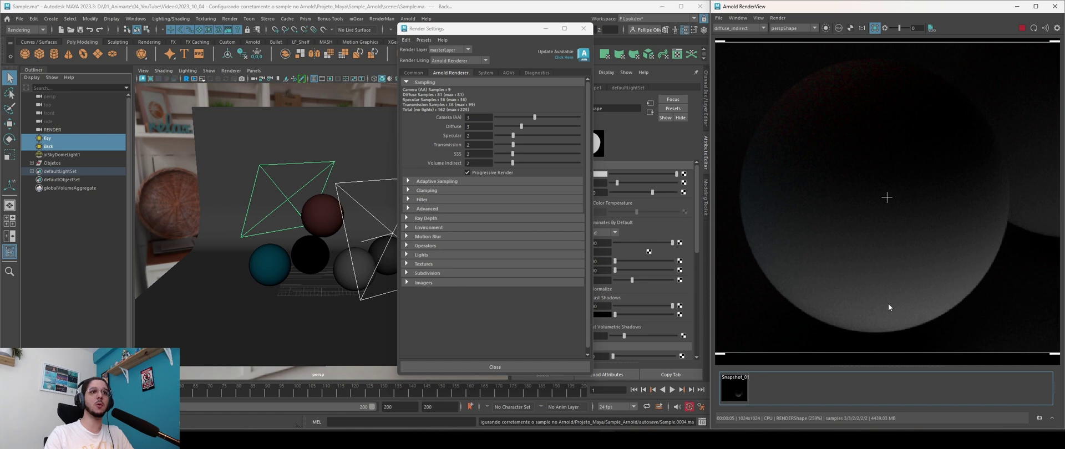
Step: Set the Diffuse samples to 4 and compare the new render of the white sphere with the snapshot
{"action": "left_click", "coordinate": [477, 125]}
{"action": "key", "text": "Return"}
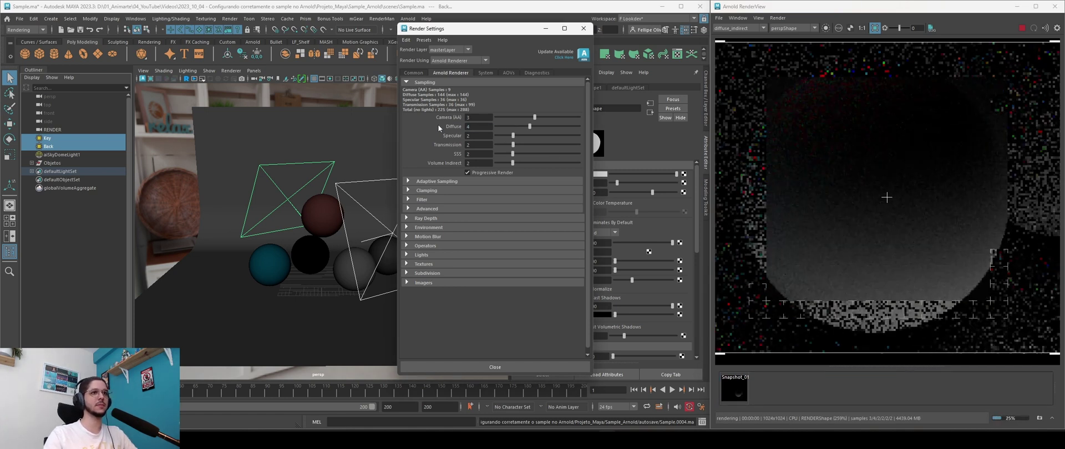
{"action": "left_click", "coordinate": [734, 391]}
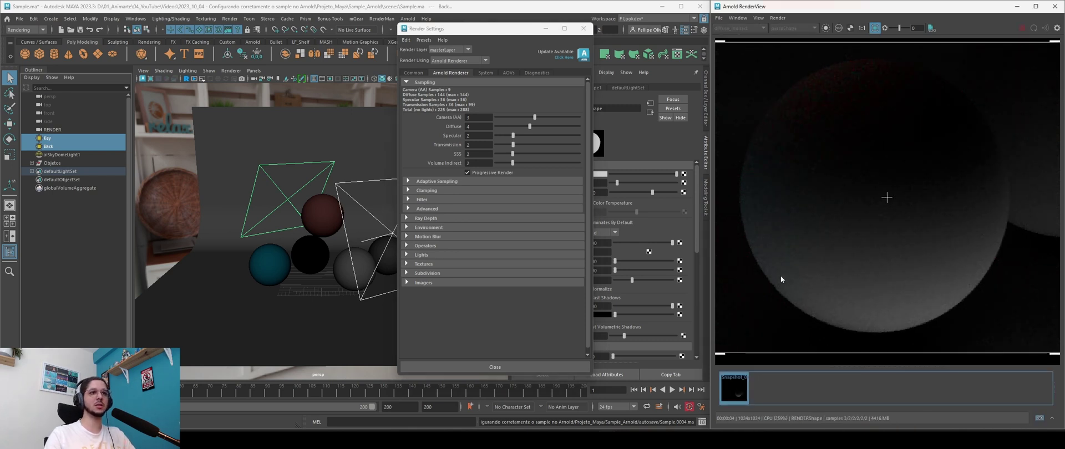
{"action": "left_click", "coordinate": [735, 387]}
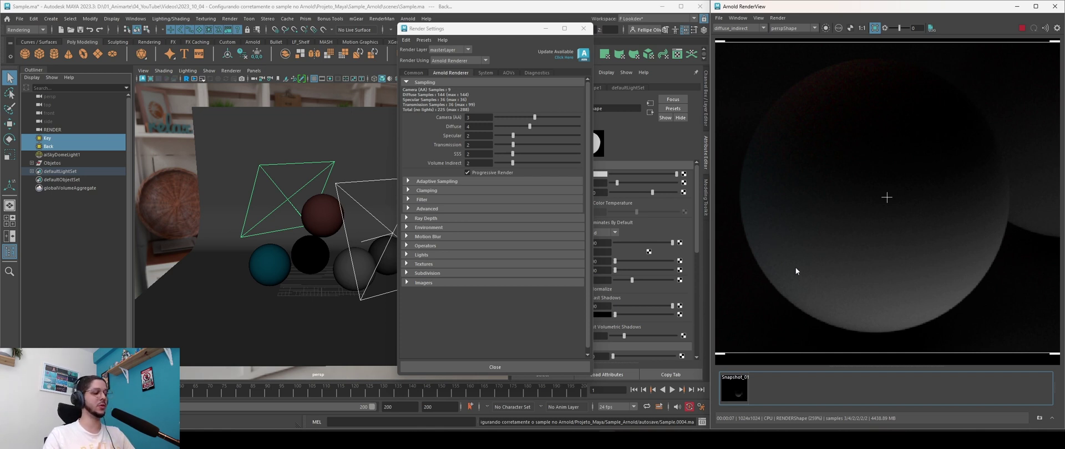
Step: Display the specular_indirect AOV, set a render region around the lower reflective black sphere and store a snapshot of it
{"action": "scroll", "coordinate": [779, 191], "scroll_direction": "down", "scroll_amount": 5}
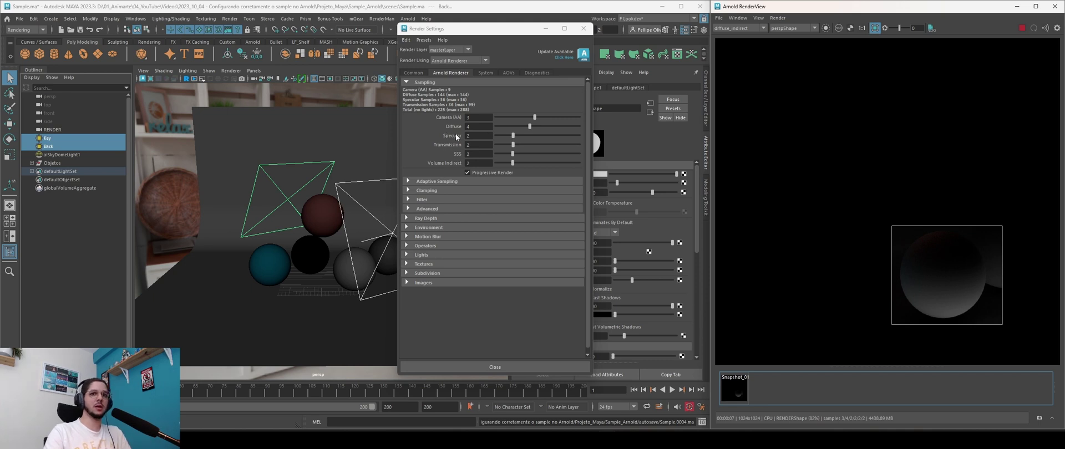
{"action": "left_click", "coordinate": [764, 28]}
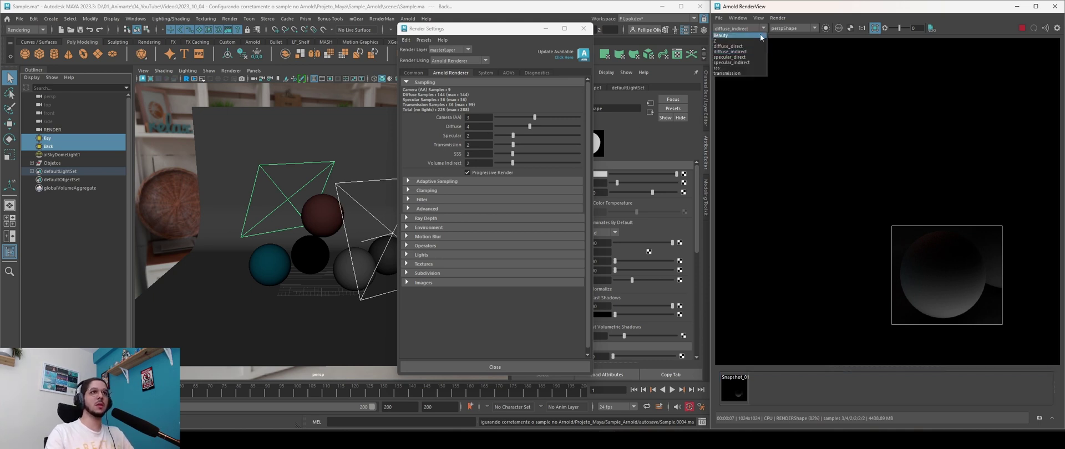
{"action": "left_click", "coordinate": [745, 62]}
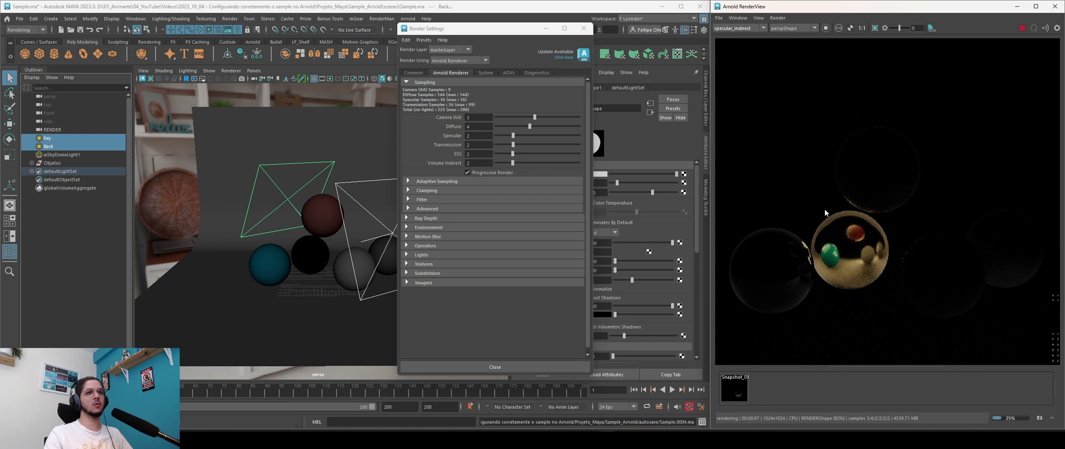
{"action": "left_click_drag", "start_coordinate": [806, 202], "coordinate": [899, 302]}
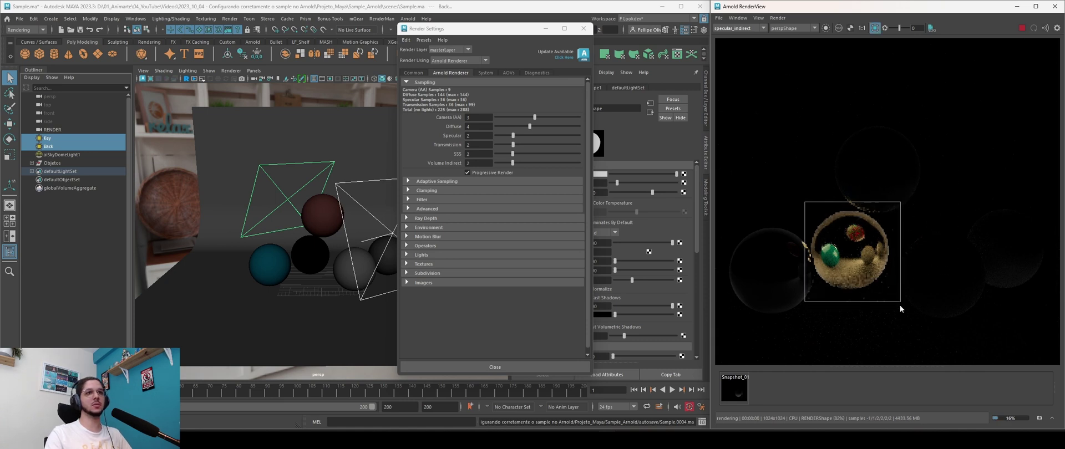
{"action": "scroll", "coordinate": [850, 251], "scroll_direction": "up", "scroll_amount": 3}
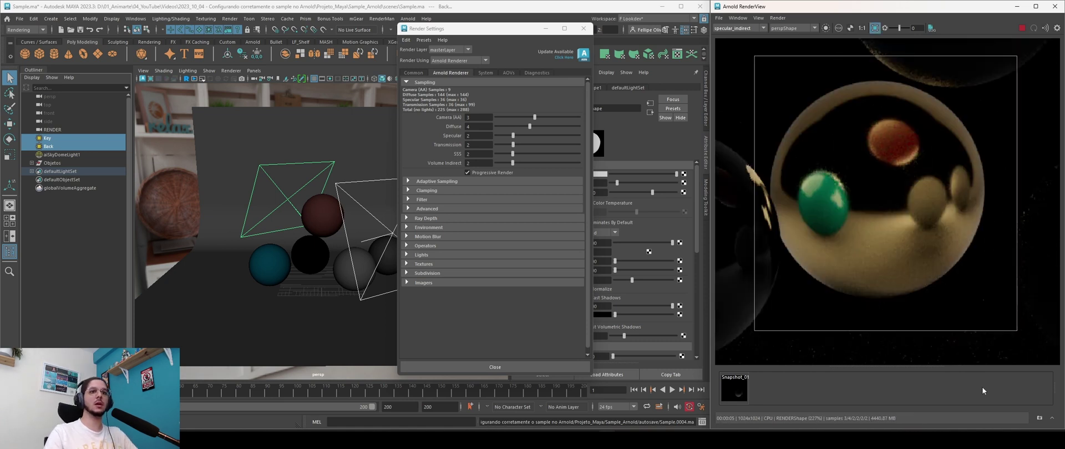
{"action": "left_click", "coordinate": [1039, 419]}
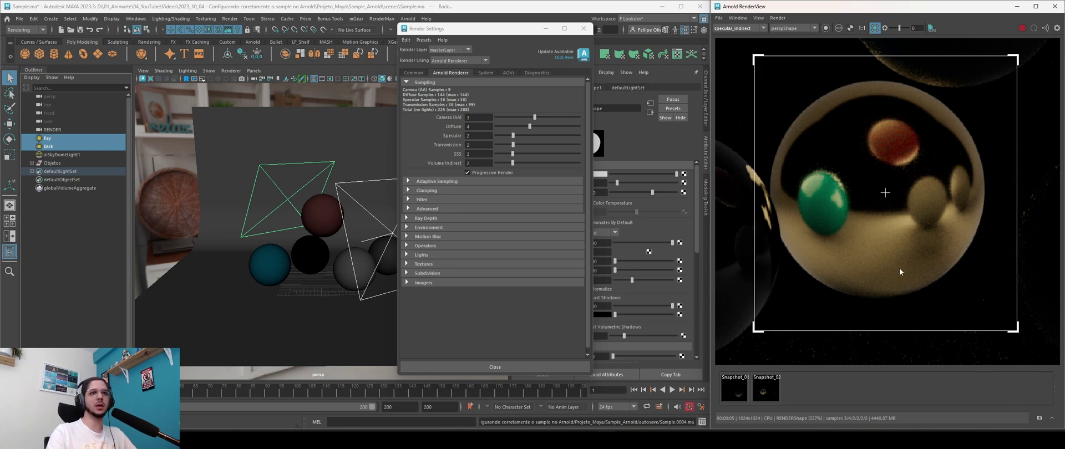
Step: Set the Specular samples to 3 and compare the reflective sphere's render with its snapshot
{"action": "double_click", "coordinate": [481, 137]}
{"action": "type", "text": "3"}
{"action": "key", "text": "Return"}
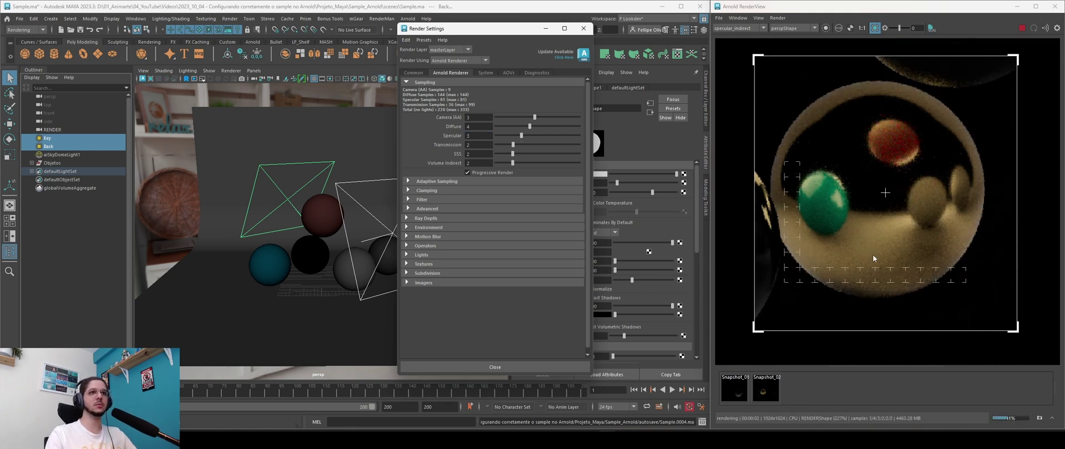
{"action": "left_click", "coordinate": [765, 389]}
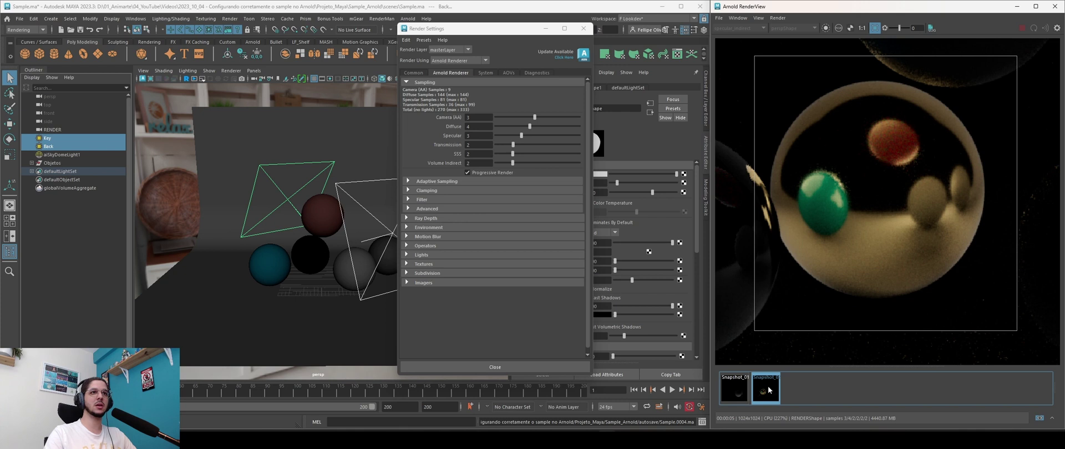
{"action": "left_click", "coordinate": [767, 389]}
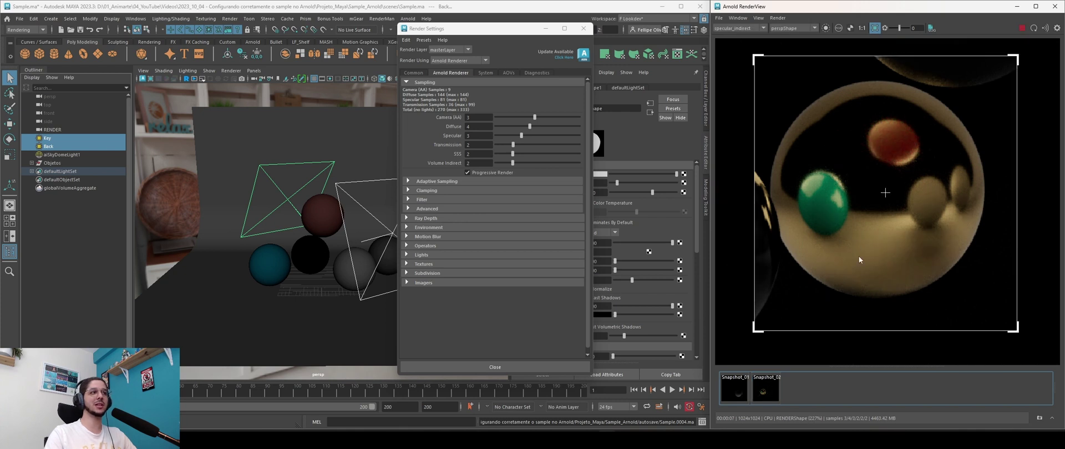
Step: Set the Specular samples to 4 and check the reflective sphere's noise against its snapshot
{"action": "double_click", "coordinate": [477, 135]}
{"action": "type", "text": "4"}
{"action": "key", "text": "Return"}
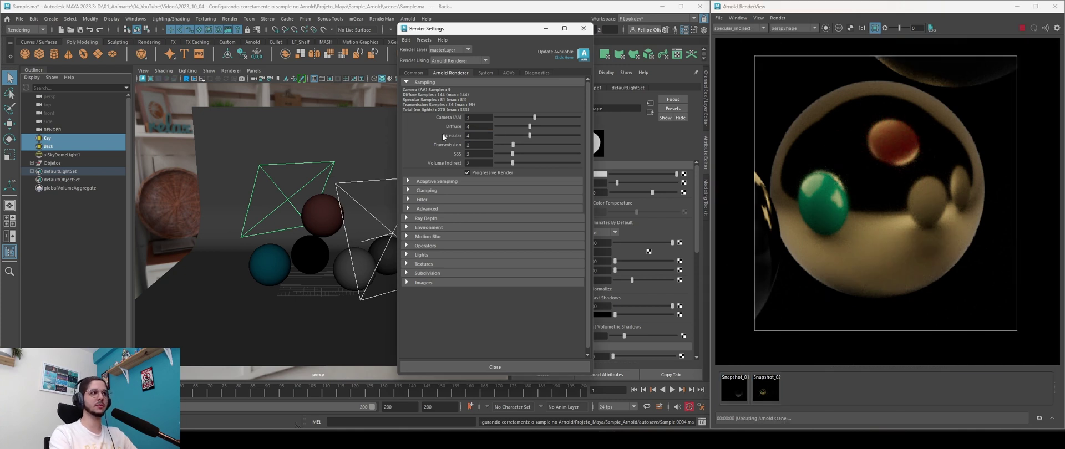
{"action": "left_click", "coordinate": [770, 395]}
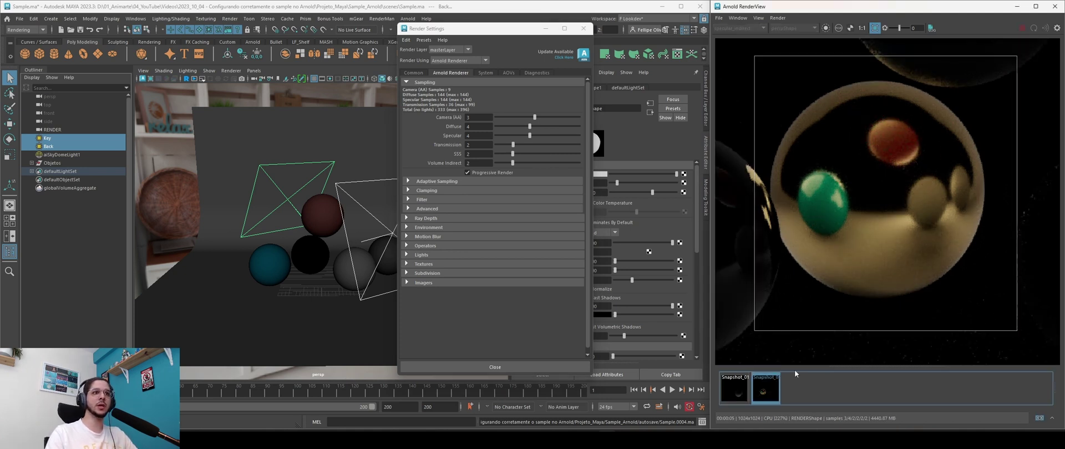
{"action": "left_click", "coordinate": [766, 391]}
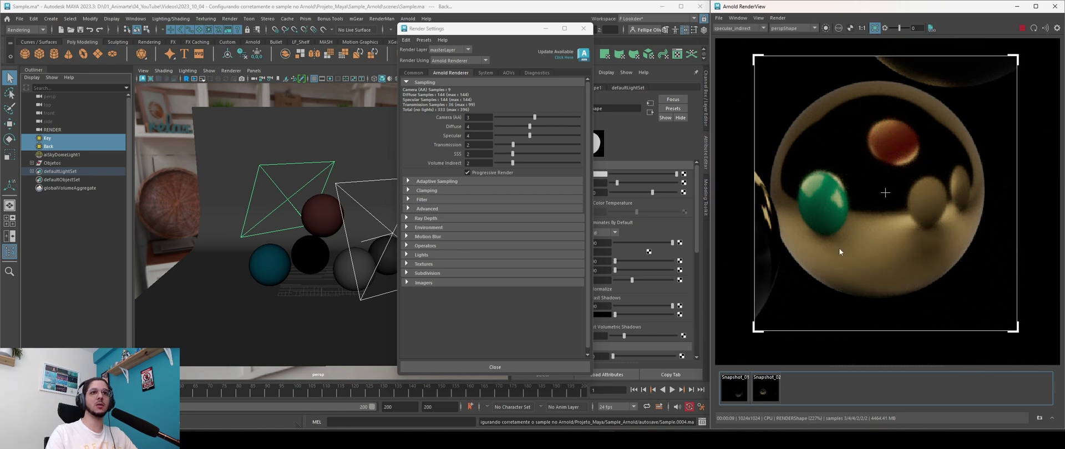
Step: Re-render the full frame with the transmission AOV displayed, and switch to the sss AOV
{"action": "scroll", "coordinate": [908, 254], "scroll_direction": "down", "scroll_amount": 5}
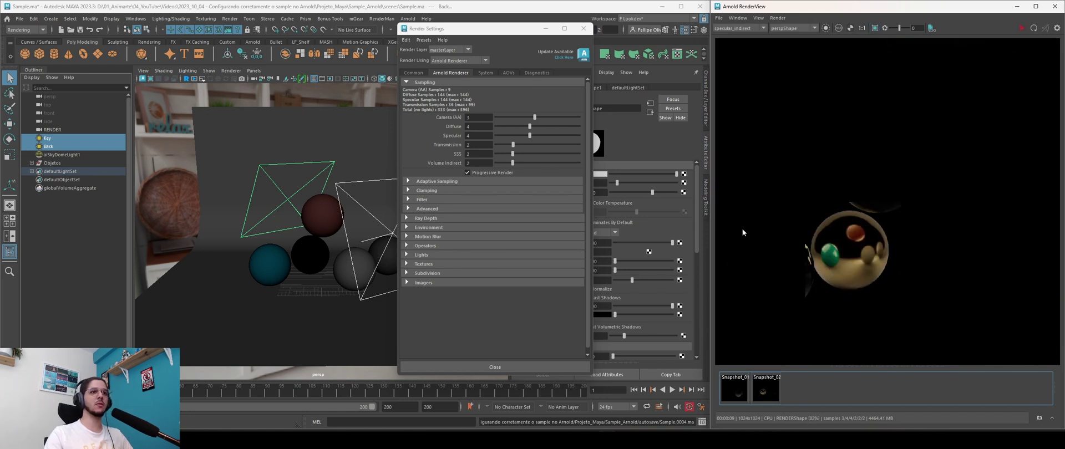
{"action": "left_click", "coordinate": [746, 28]}
{"action": "left_click", "coordinate": [742, 72]}
{"action": "left_click", "coordinate": [1034, 29]}
{"action": "left_click", "coordinate": [752, 27]}
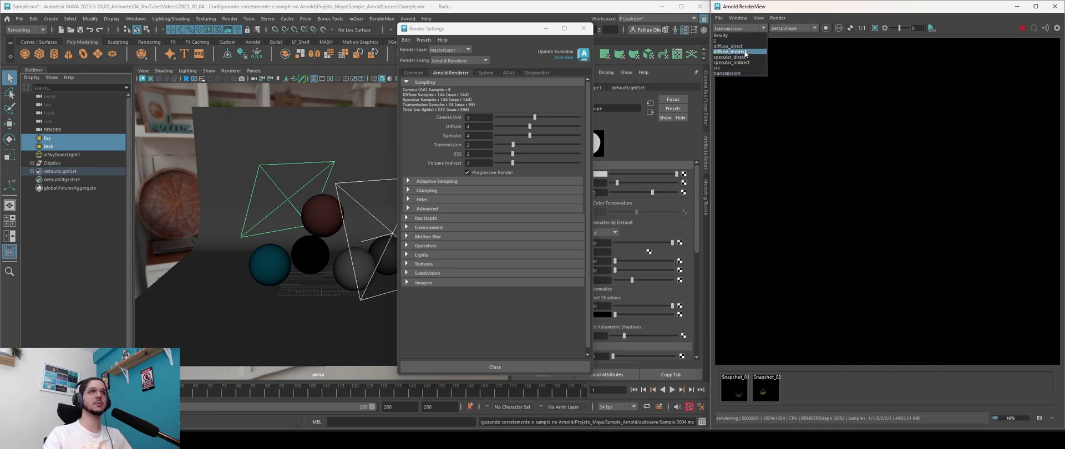
{"action": "left_click", "coordinate": [734, 68]}
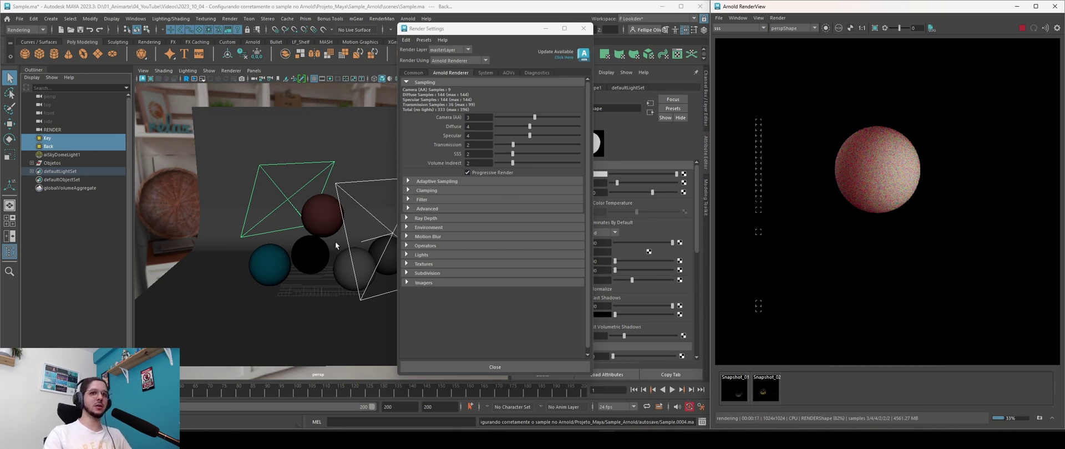
Step: Set a render region around the red sphere, inspect its noise up close and store a snapshot
{"action": "left_click_drag", "start_coordinate": [835, 119], "coordinate": [918, 220]}
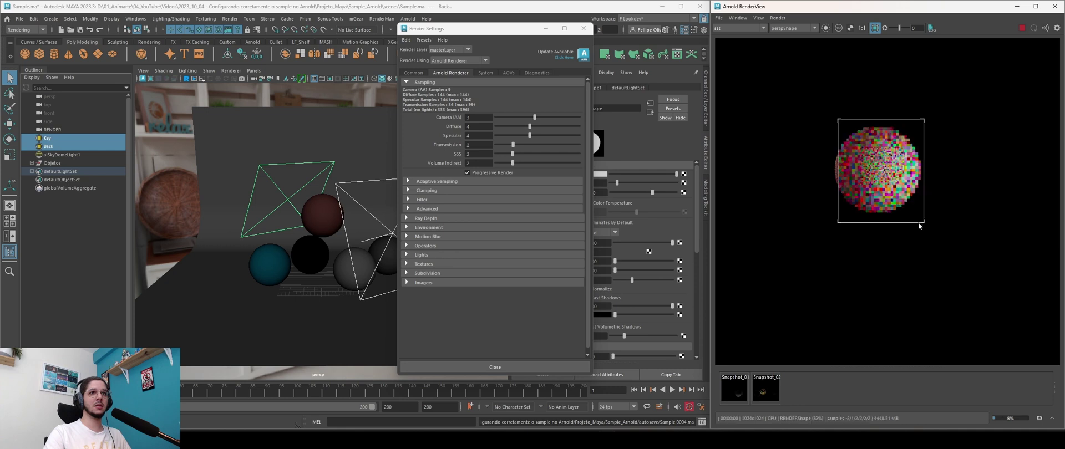
{"action": "scroll", "coordinate": [884, 161], "scroll_direction": "up", "scroll_amount": 4}
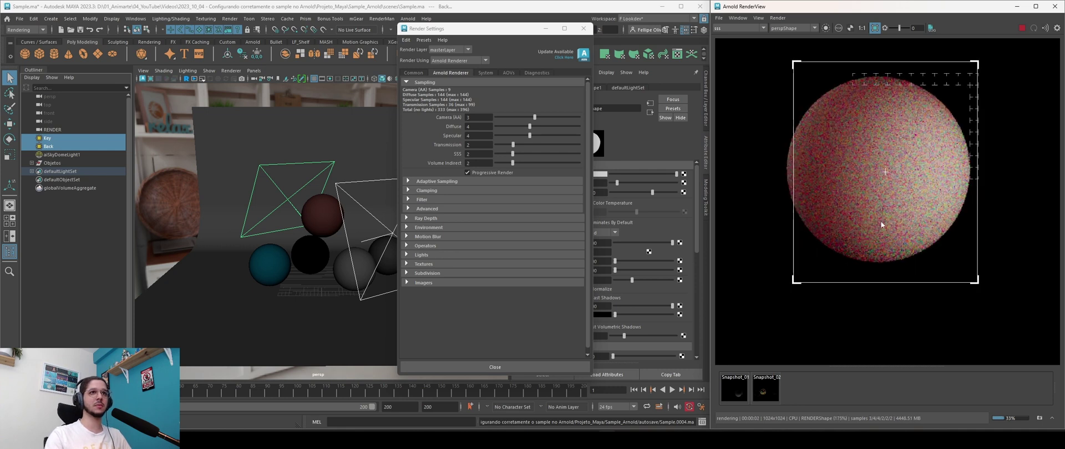
{"action": "scroll", "coordinate": [915, 195], "scroll_direction": "up", "scroll_amount": 2}
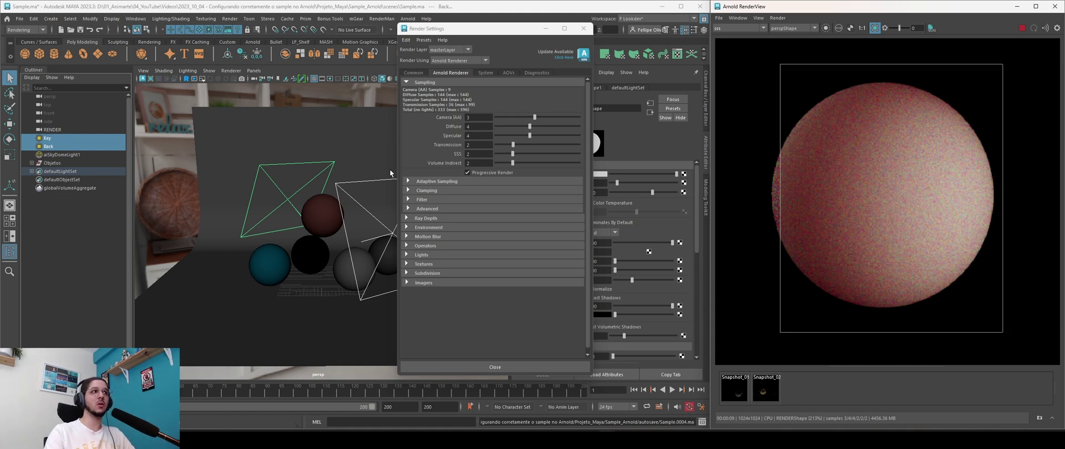
{"action": "left_click", "coordinate": [1040, 419]}
Step: Set the SSS samples to 4 and compare the red sphere's new render with its snapshot
{"action": "left_click", "coordinate": [468, 154]}
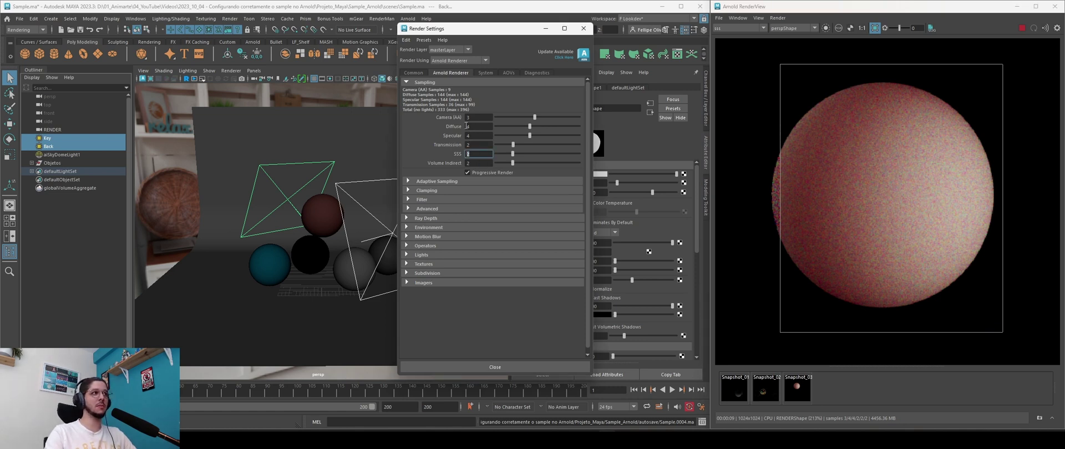
{"action": "key", "text": "Return"}
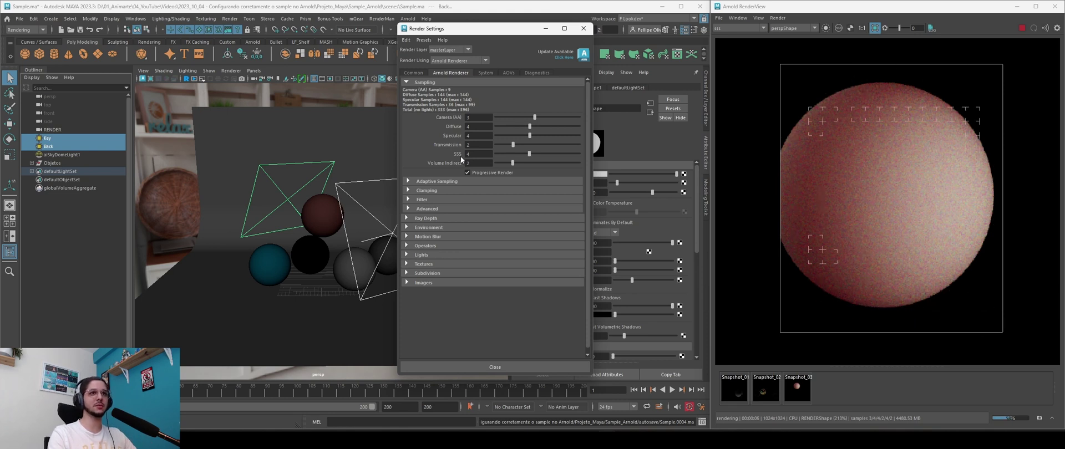
{"action": "left_click", "coordinate": [802, 391]}
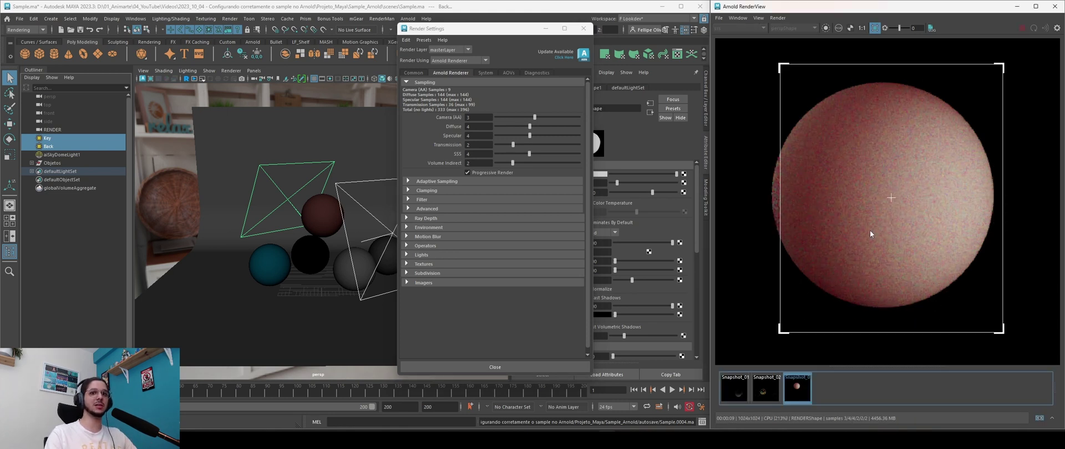
{"action": "left_click", "coordinate": [797, 389]}
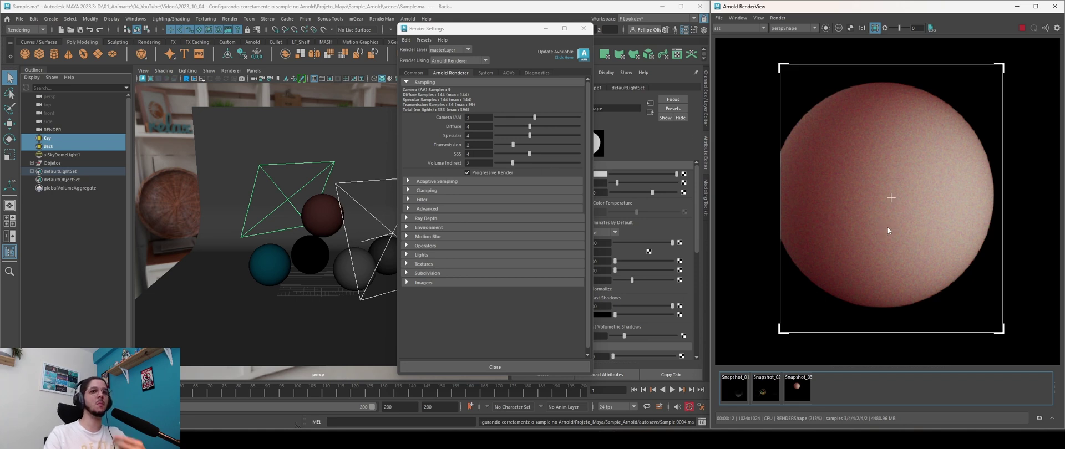
Step: Set the SSS samples to 6 and compare the red sphere's new render with its snapshot
{"action": "double_click", "coordinate": [474, 155]}
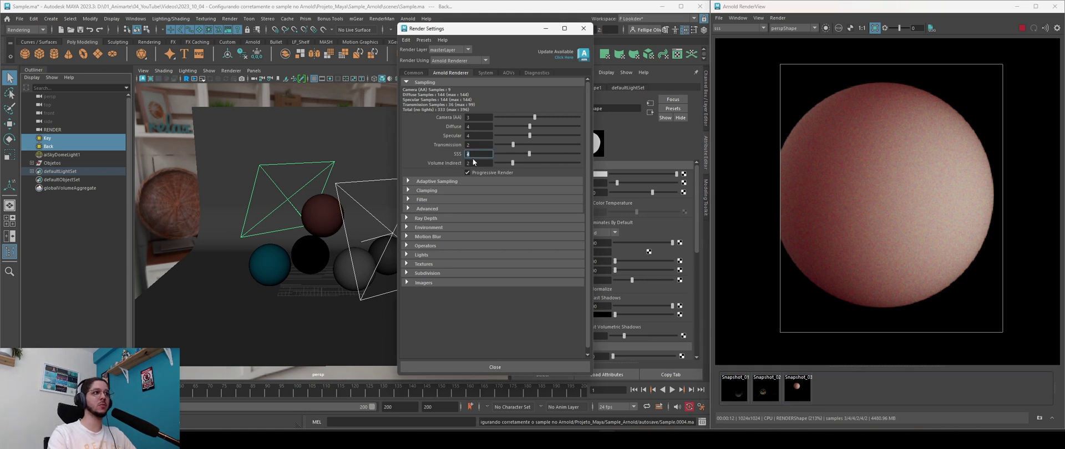
{"action": "key", "text": "Return"}
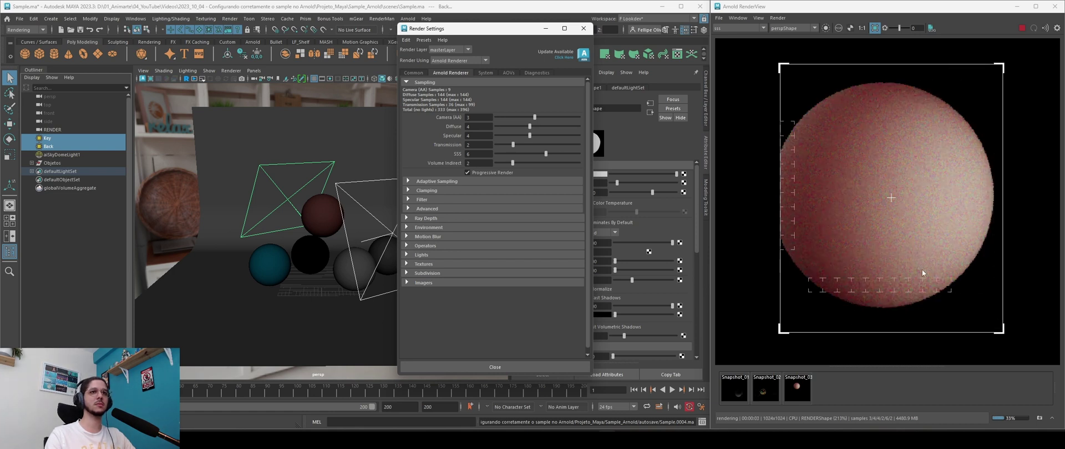
{"action": "left_click", "coordinate": [797, 392]}
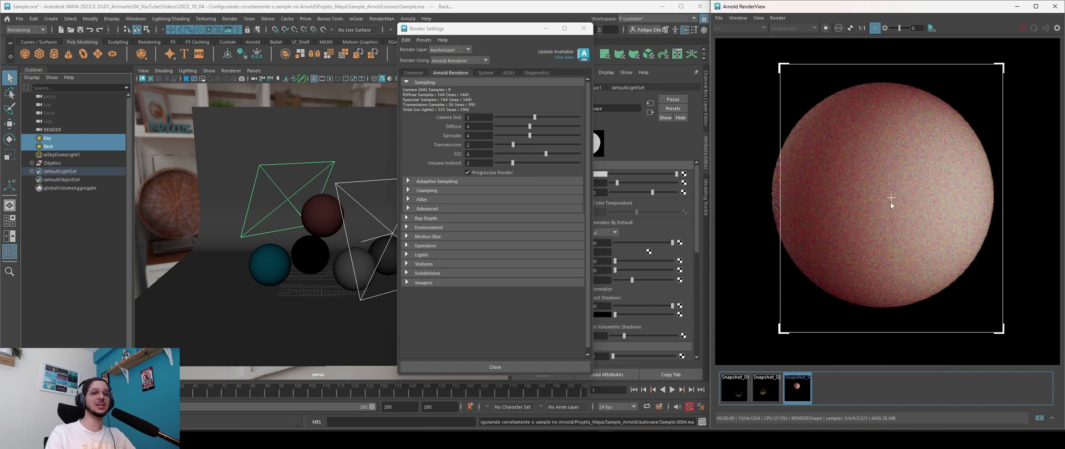
{"action": "left_click", "coordinate": [799, 390]}
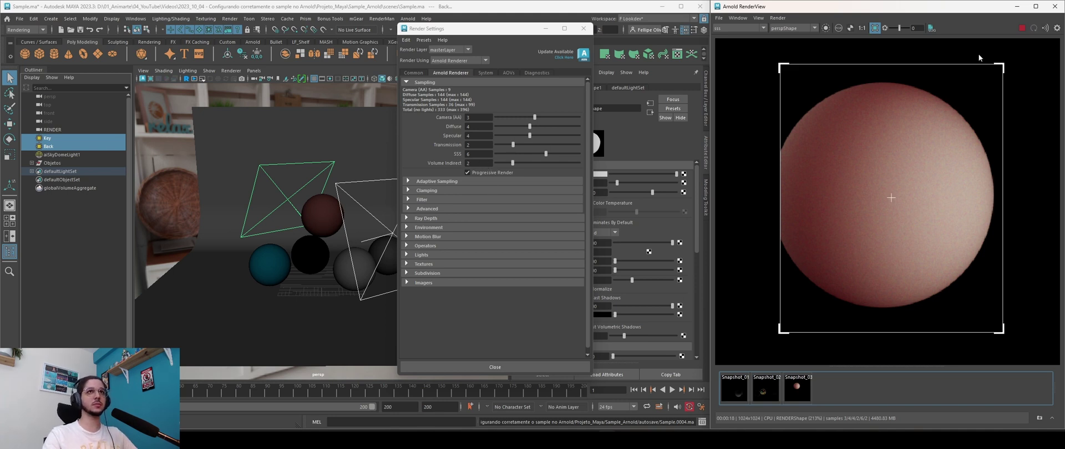
Step: Turn off the render region around the red sphere, stop the render and return to the full frame
{"action": "left_click", "coordinate": [875, 28]}
{"action": "key", "text": "Escape"}
{"action": "scroll", "coordinate": [904, 204], "scroll_direction": "down", "scroll_amount": 3}
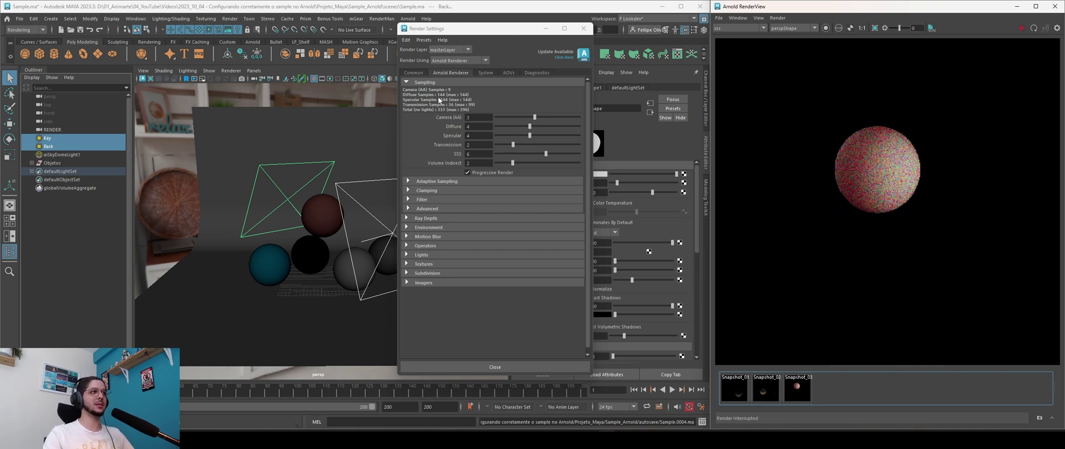
Step: Duplicate the light grey sphere beside the black one and place the copy in front of the sphere group
{"action": "left_click", "coordinate": [358, 292]}
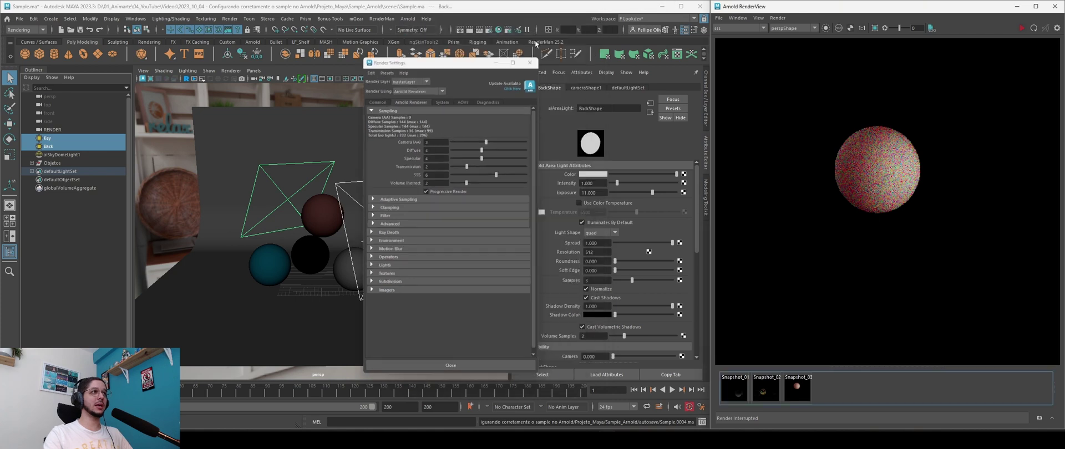
{"action": "left_click", "coordinate": [362, 262]}
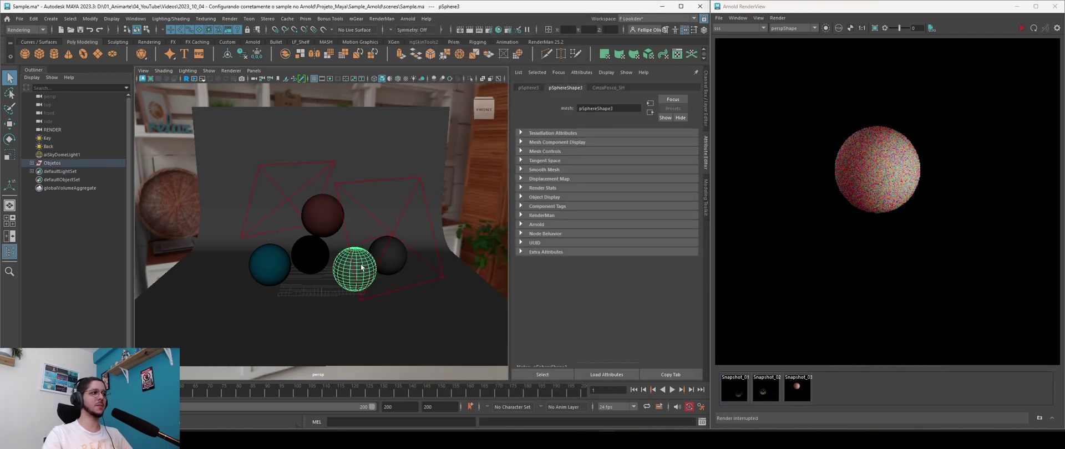
{"action": "key", "text": "ctrl+d"}
{"action": "key", "text": "w"}
{"action": "left_click_drag", "start_coordinate": [390, 284], "coordinate": [382, 329], "text": "alt"}
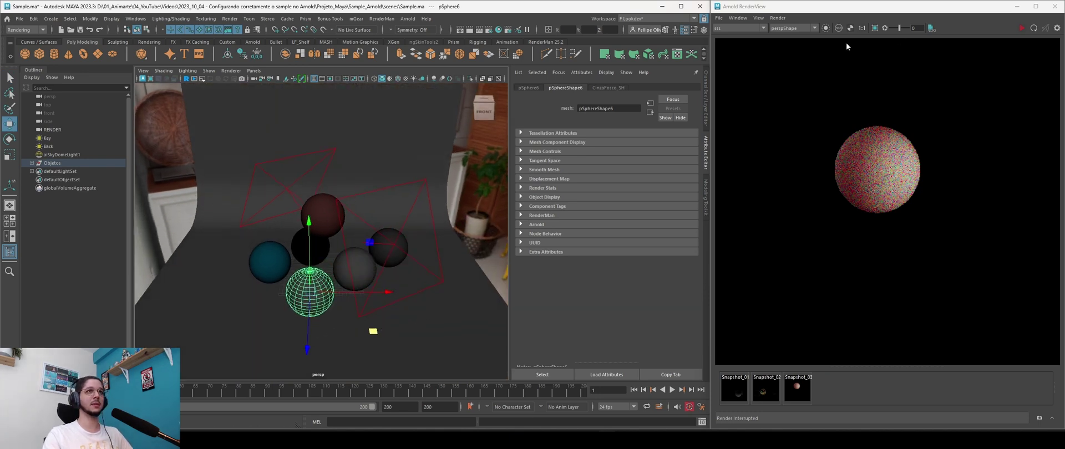
Step: Render the full frame with the Beauty AOV displayed to check the duplicated sphere's placement, and stop the render
{"action": "left_click", "coordinate": [744, 27]}
{"action": "left_click", "coordinate": [722, 35]}
{"action": "left_click", "coordinate": [1033, 27]}
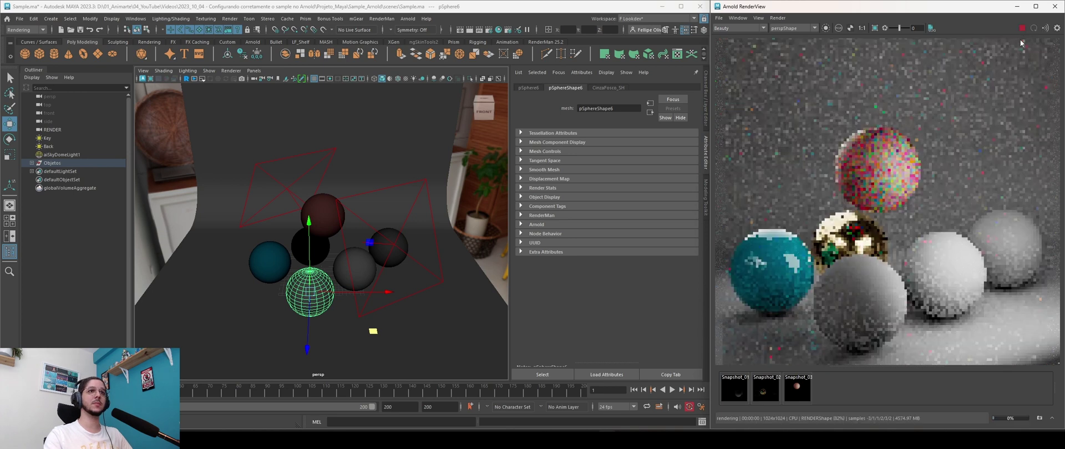
{"action": "left_click", "coordinate": [1023, 28]}
Step: Assign a new aiStandardSurface material to the duplicated front sphere
{"action": "left_click_drag", "start_coordinate": [355, 288], "coordinate": [335, 255], "text": "alt"}
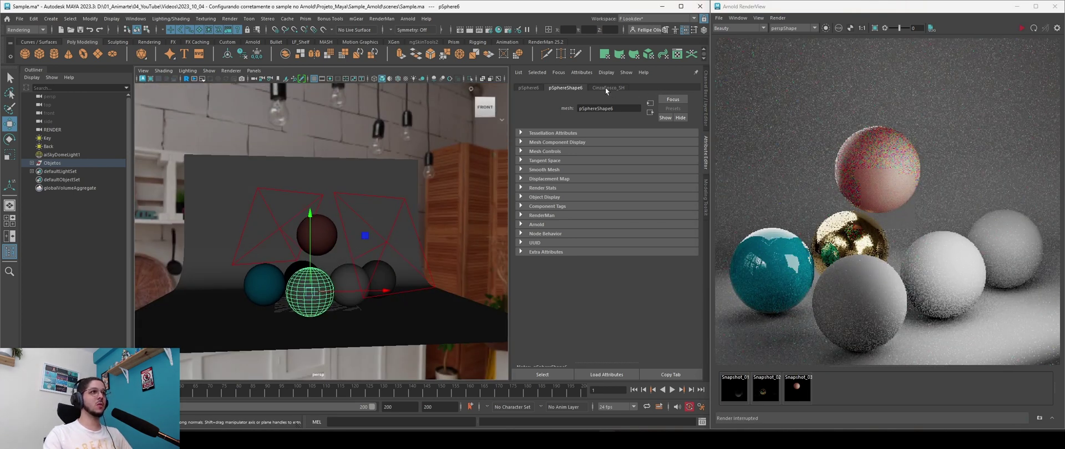
{"action": "right_click", "coordinate": [325, 308]}
{"action": "left_click", "coordinate": [321, 405]}
{"action": "left_click", "coordinate": [378, 250]}
{"action": "left_click", "coordinate": [431, 327]}
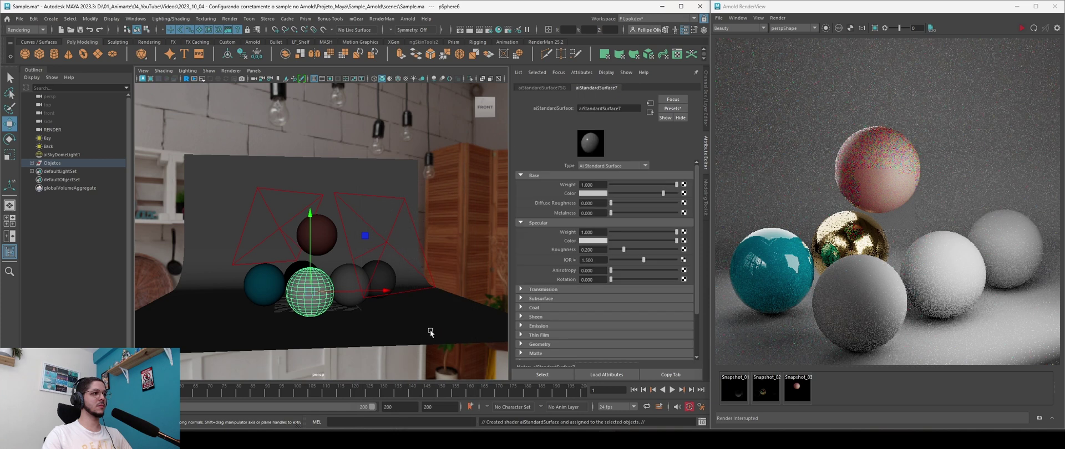
Step: Replace the front sphere's material settings with the Glass preset and choose the Glass value for its specular IOR
{"action": "left_click", "coordinate": [672, 109]}
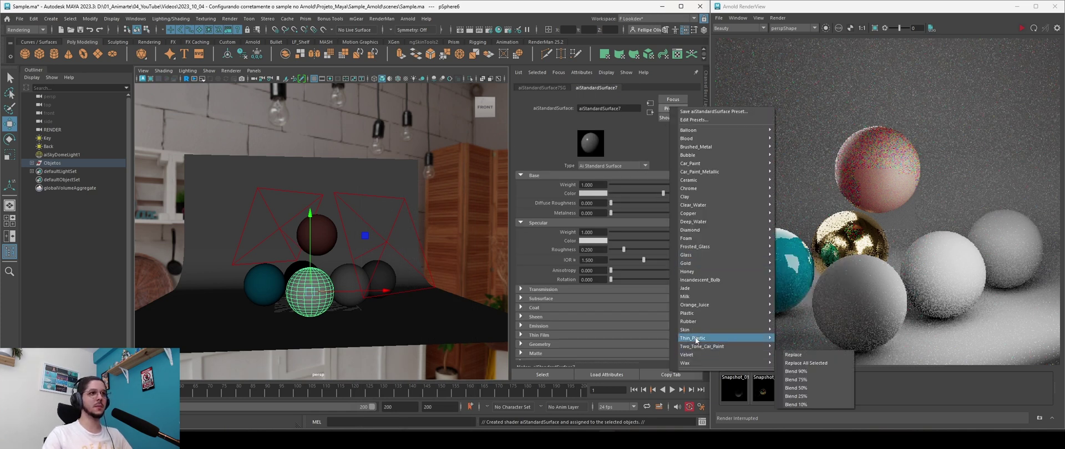
{"action": "mouse_move", "coordinate": [698, 256]}
{"action": "left_click", "coordinate": [792, 254]}
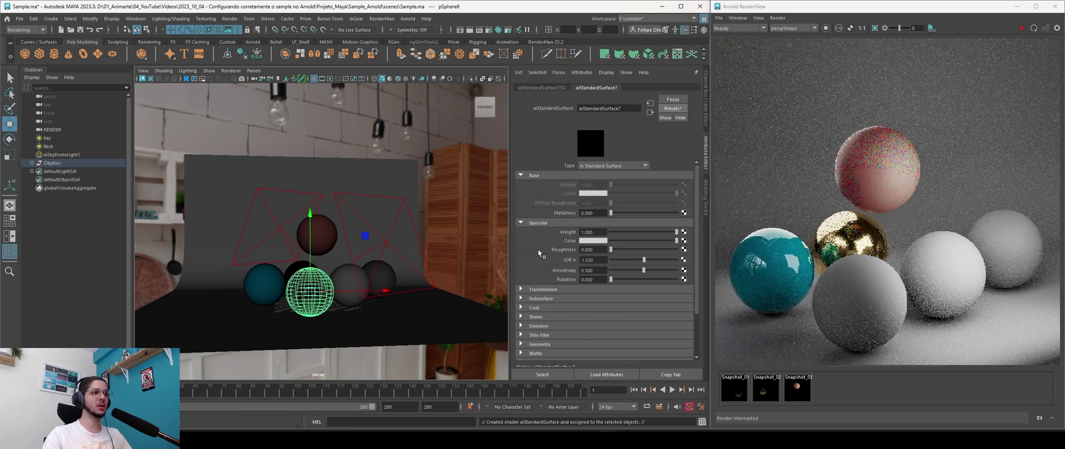
{"action": "right_click", "coordinate": [575, 260]}
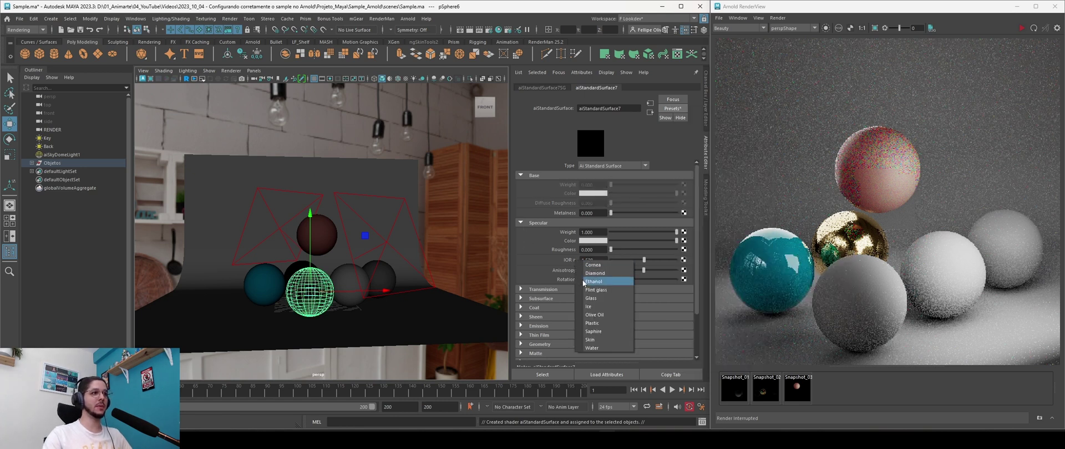
{"action": "left_click", "coordinate": [595, 299]}
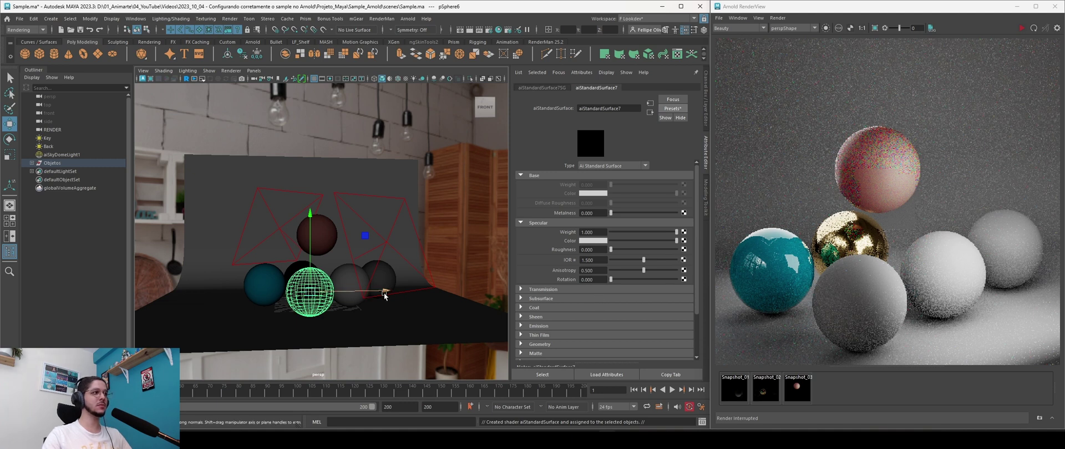
Step: Render with the transmission AOV displayed, set a render region around the glass sphere, frame it closely and stop the render
{"action": "left_click", "coordinate": [1021, 28]}
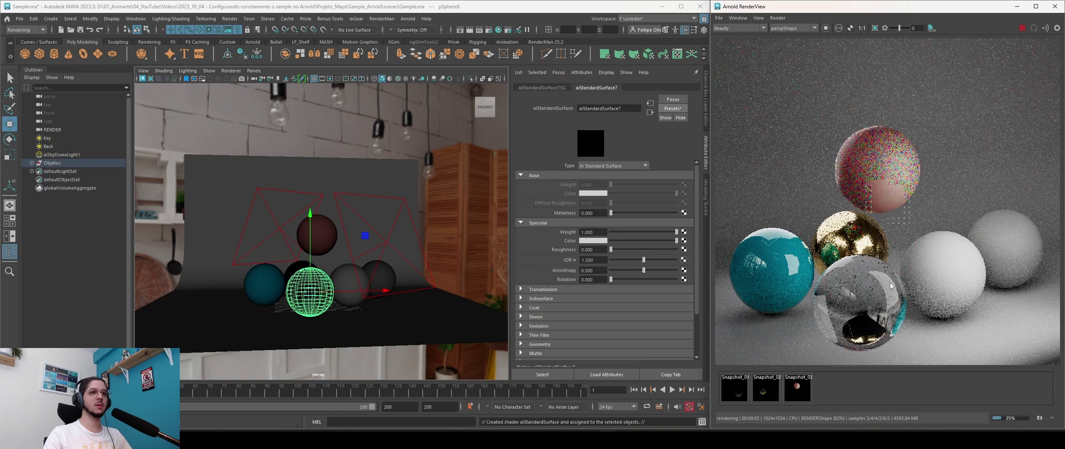
{"action": "left_click", "coordinate": [740, 28]}
{"action": "left_click", "coordinate": [741, 73]}
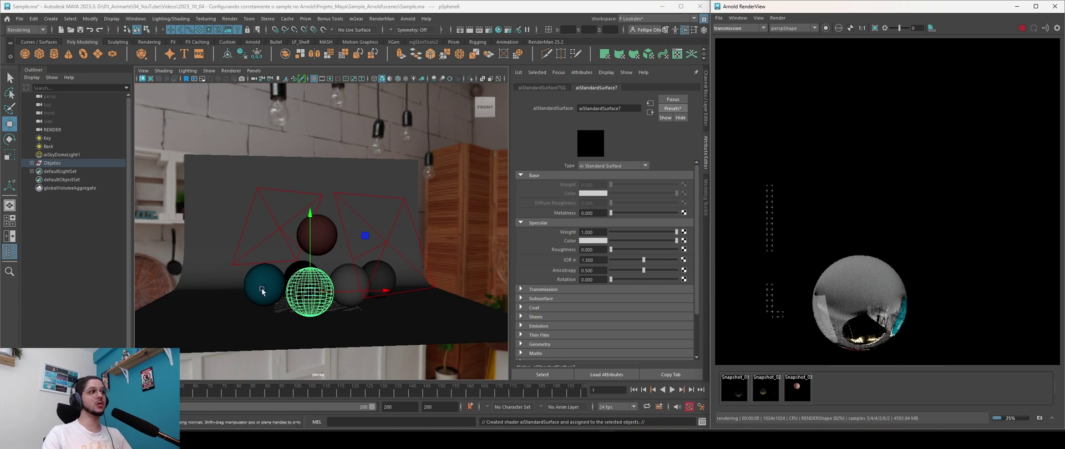
{"action": "left_click_drag", "start_coordinate": [813, 248], "coordinate": [913, 351]}
{"action": "key", "text": "f"}
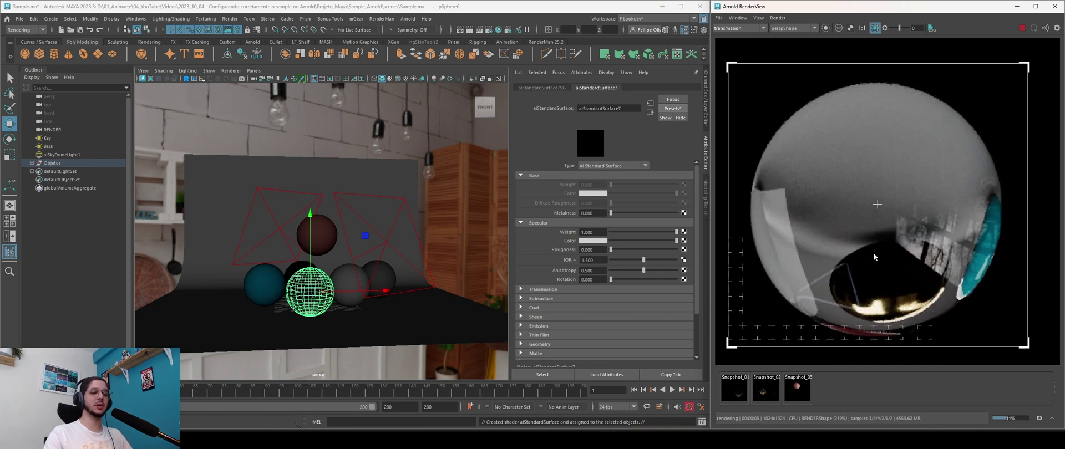
{"action": "key", "text": "Escape"}
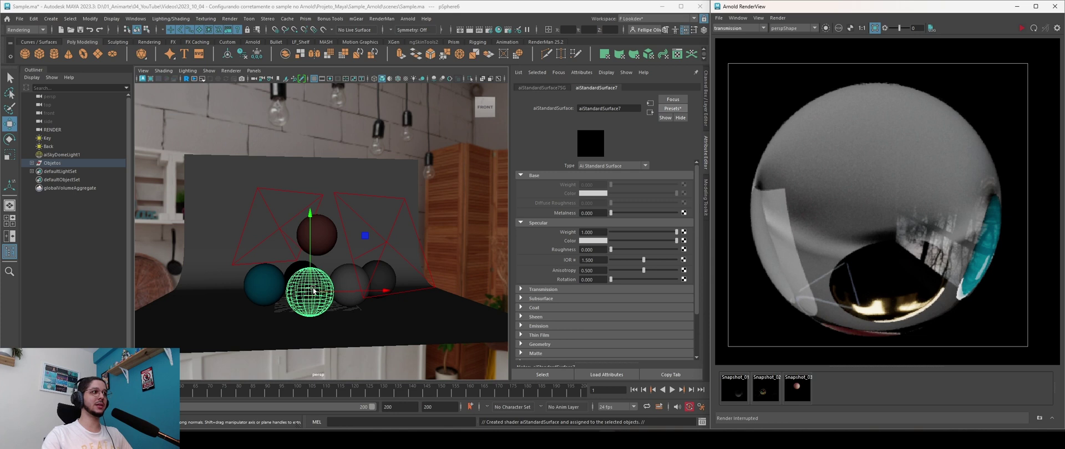
Step: Disable Opaque in the glass sphere shape's Arnold attributes
{"action": "left_click", "coordinate": [546, 88]}
{"action": "left_click", "coordinate": [520, 211]}
{"action": "left_click", "coordinate": [520, 211]}
{"action": "left_click", "coordinate": [322, 305]}
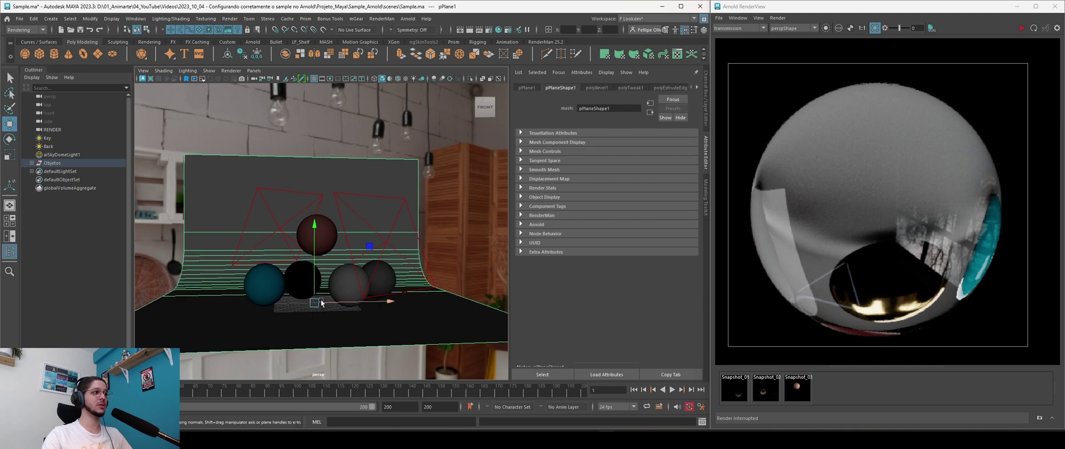
{"action": "key", "text": "q"}
{"action": "left_click", "coordinate": [312, 309]}
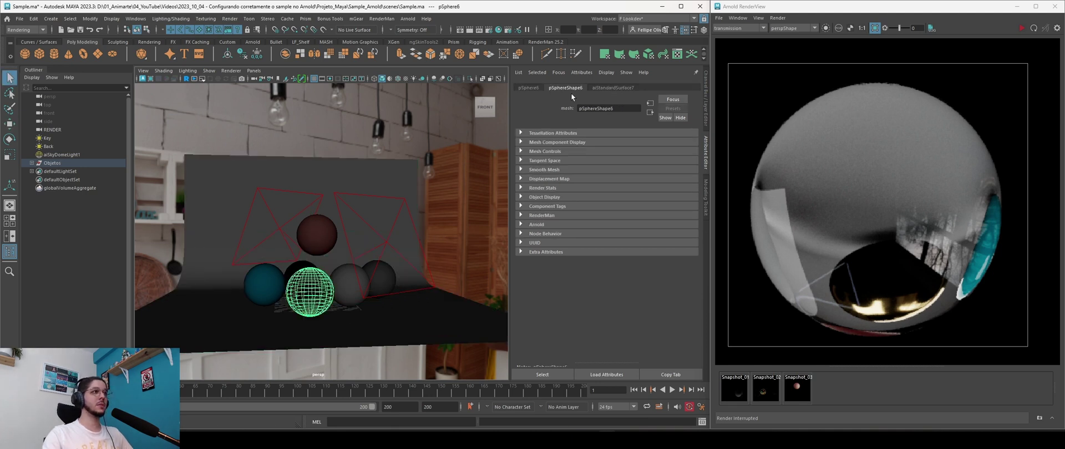
{"action": "left_click", "coordinate": [519, 224]}
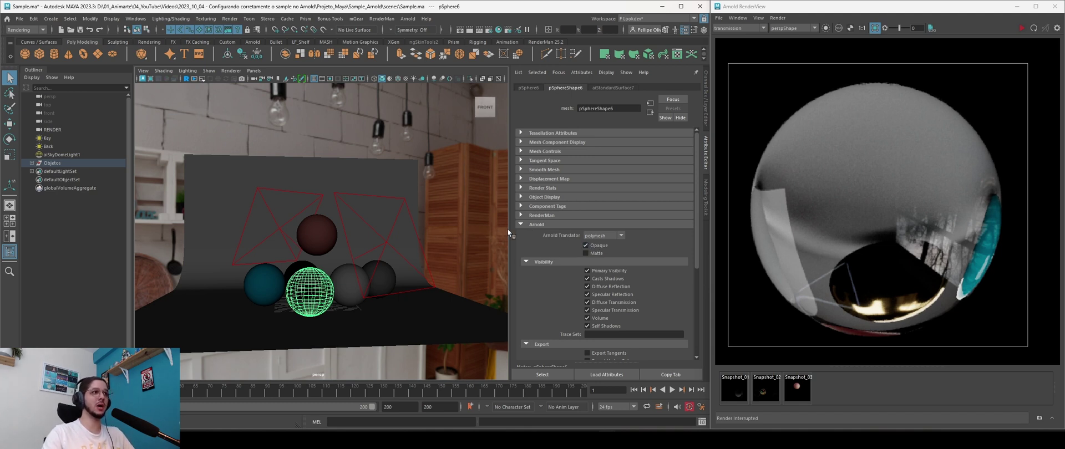
{"action": "left_click", "coordinate": [586, 246]}
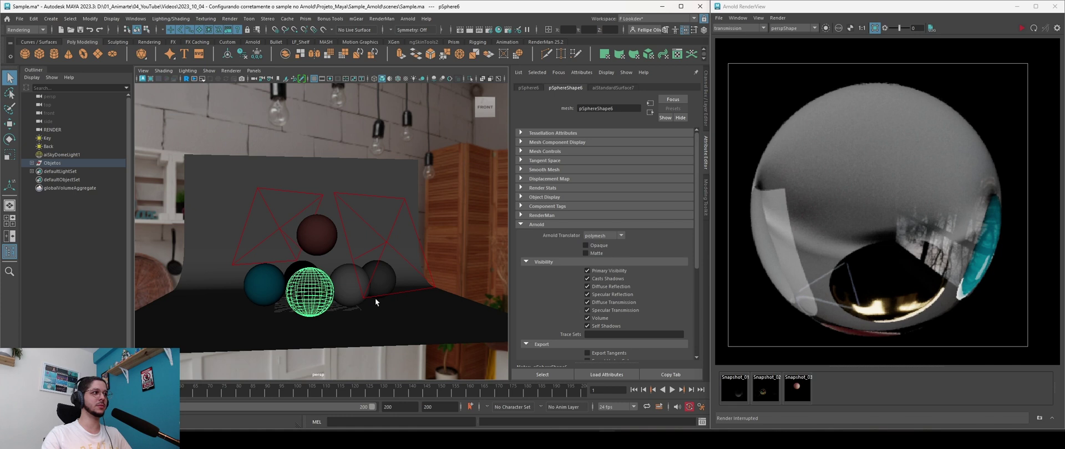
Step: Re-render the glass sphere's region and store a snapshot of it
{"action": "left_click_drag", "start_coordinate": [370, 302], "coordinate": [400, 289], "text": "alt"}
{"action": "left_click", "coordinate": [1022, 28]}
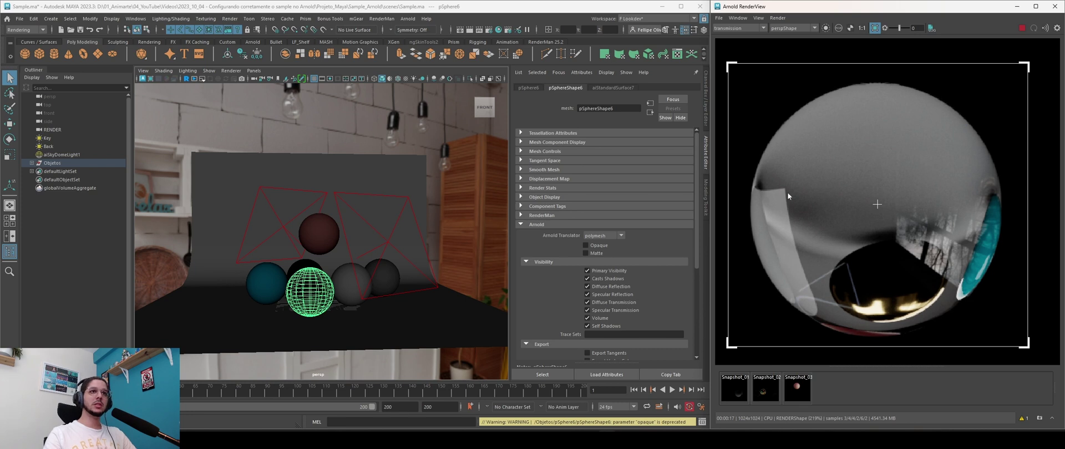
{"action": "left_click", "coordinate": [1040, 419]}
Step: Set the Transmission samples to 3 in the render settings and compare the glass sphere's render with its snapshot
{"action": "left_click", "coordinate": [489, 30]}
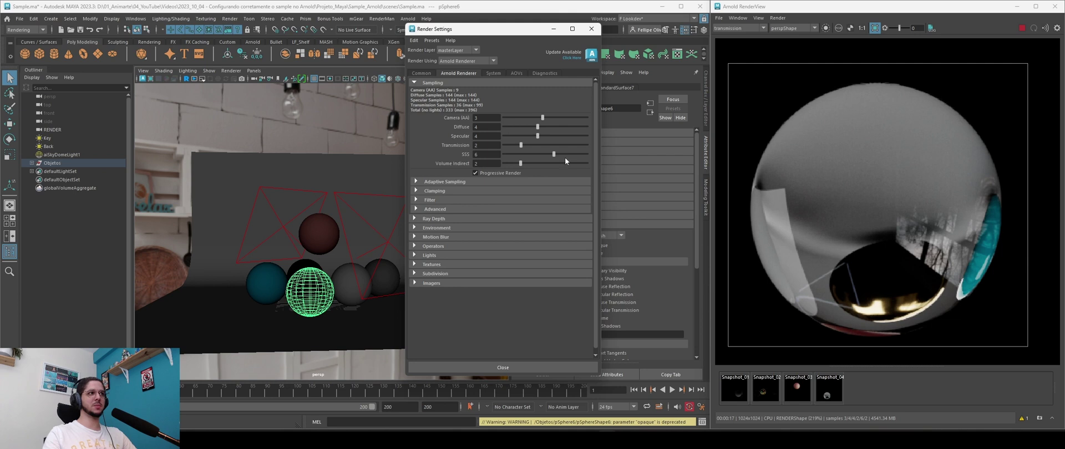
{"action": "left_click_drag", "start_coordinate": [481, 145], "coordinate": [456, 150]}
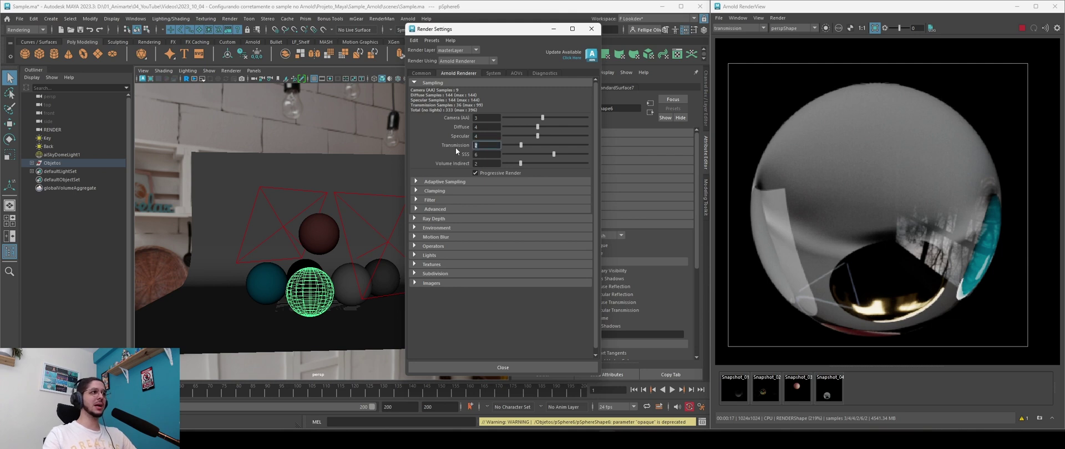
{"action": "type", "text": "3"}
{"action": "key", "text": "Return"}
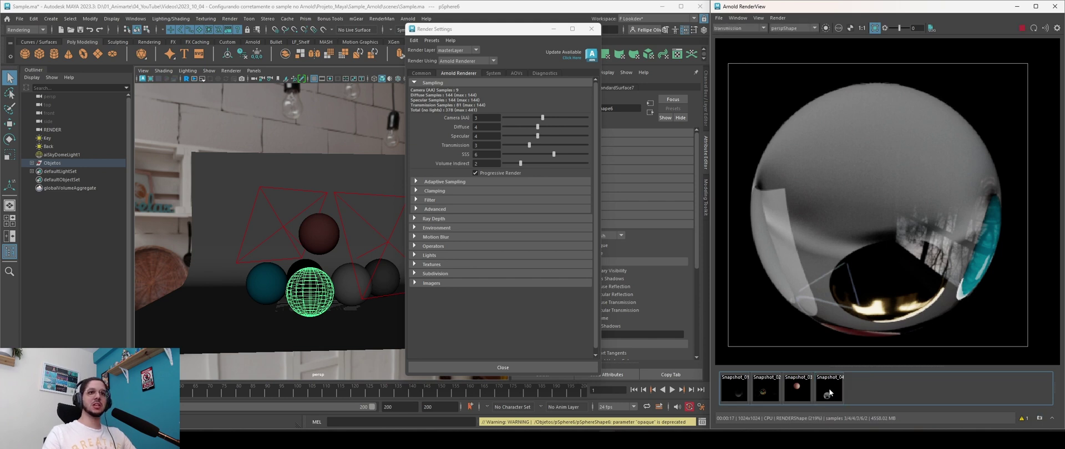
{"action": "left_click", "coordinate": [829, 394]}
{"action": "left_click", "coordinate": [831, 397]}
{"action": "left_click", "coordinate": [832, 396]}
{"action": "left_click", "coordinate": [832, 393]}
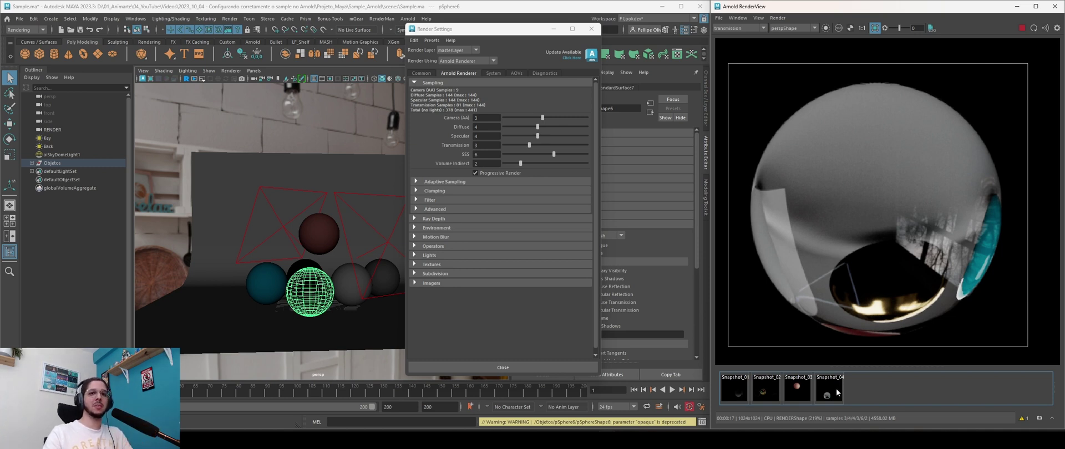
Step: Set the Transmission samples to 1 and compare the glass sphere's noise with its snapshot
{"action": "left_click", "coordinate": [1021, 28]}
{"action": "double_click", "coordinate": [491, 145]}
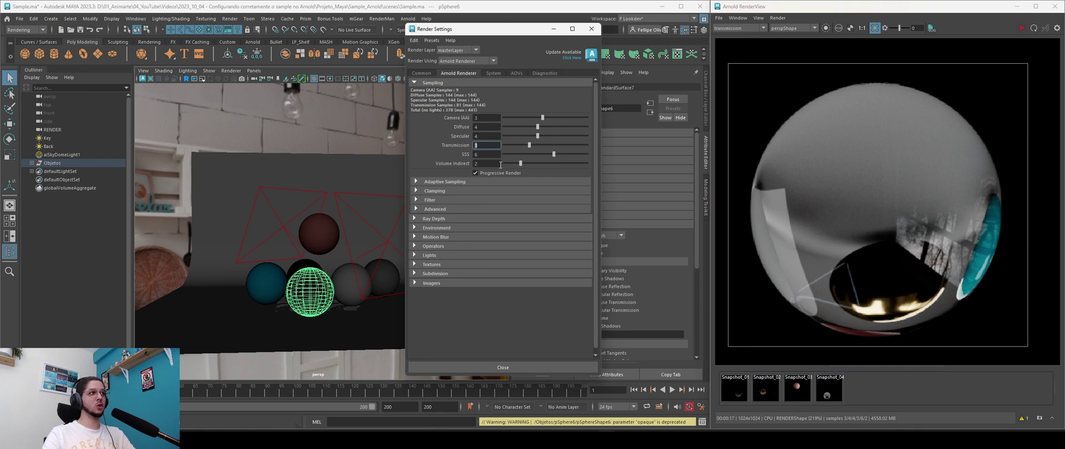
{"action": "type", "text": "1"}
{"action": "key", "text": "Return"}
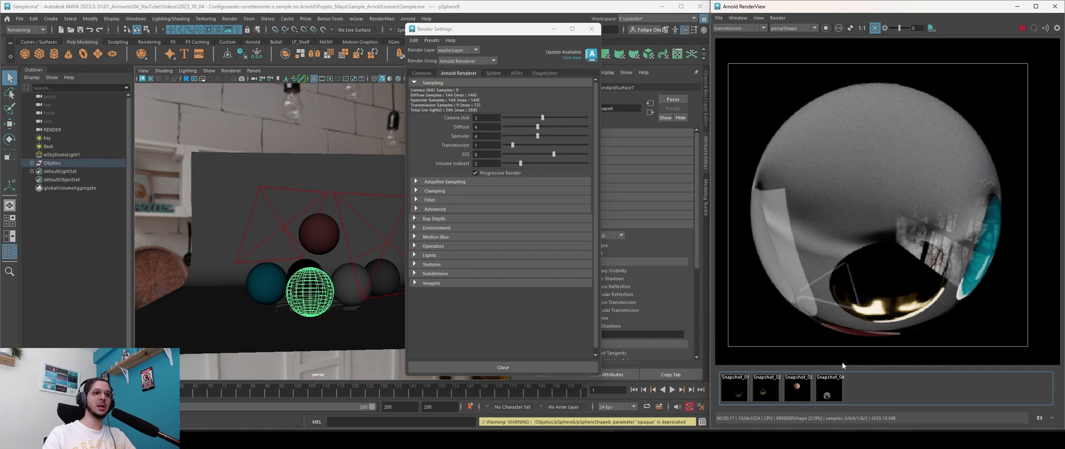
{"action": "left_click", "coordinate": [828, 388]}
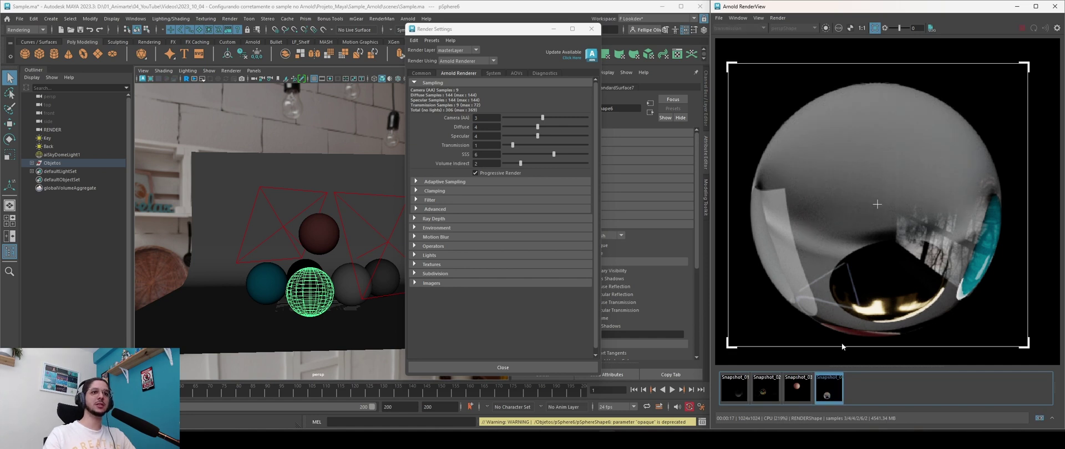
{"action": "left_click", "coordinate": [828, 398]}
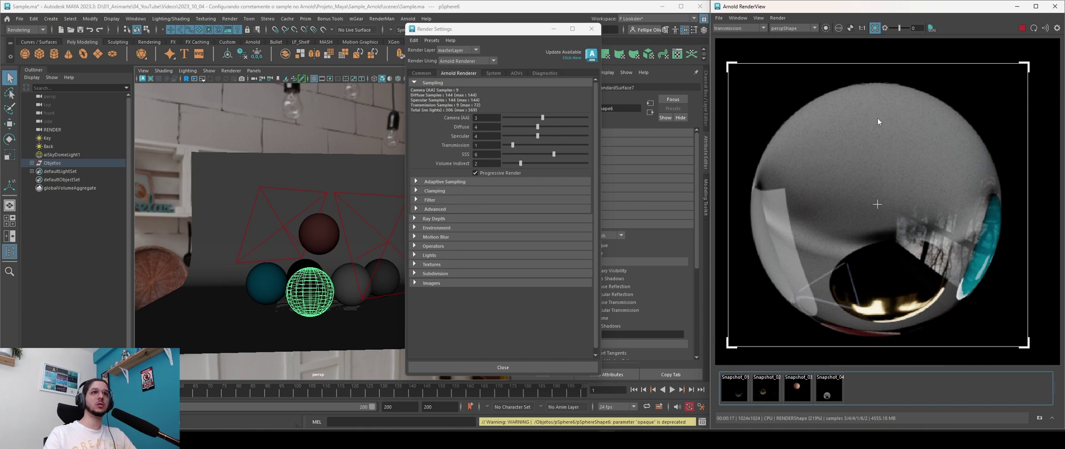
{"action": "left_click", "coordinate": [831, 391]}
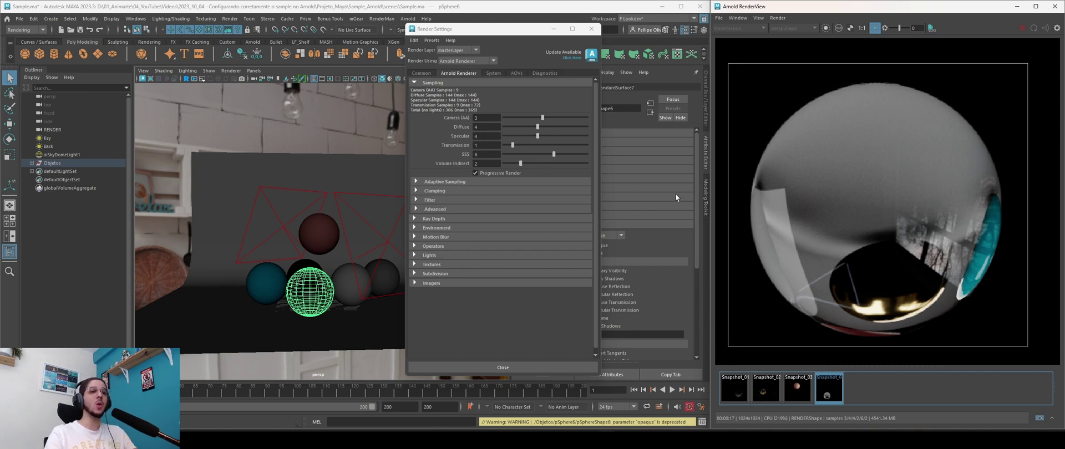
{"action": "left_click", "coordinate": [925, 224]}
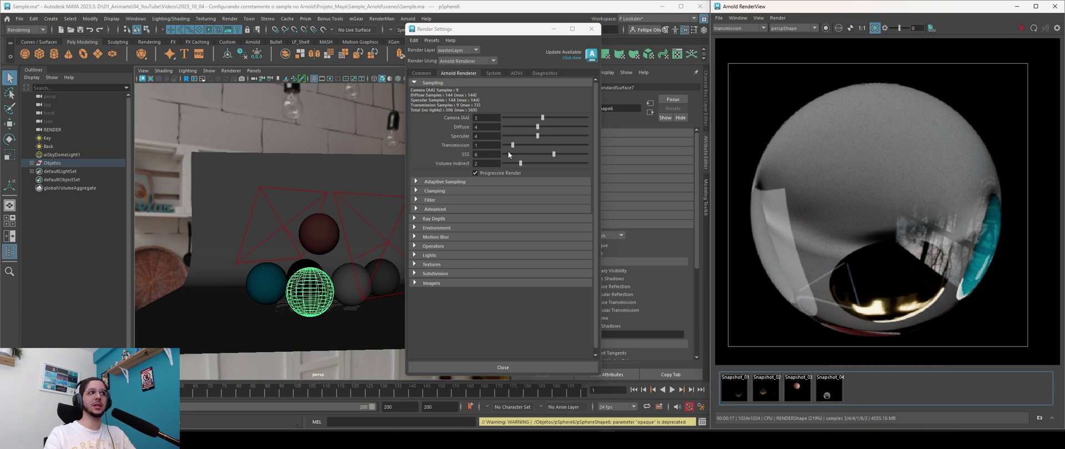
Step: Set the Transmission samples to 2
{"action": "double_click", "coordinate": [486, 146]}
{"action": "type", "text": "2"}
{"action": "key", "text": "Return"}
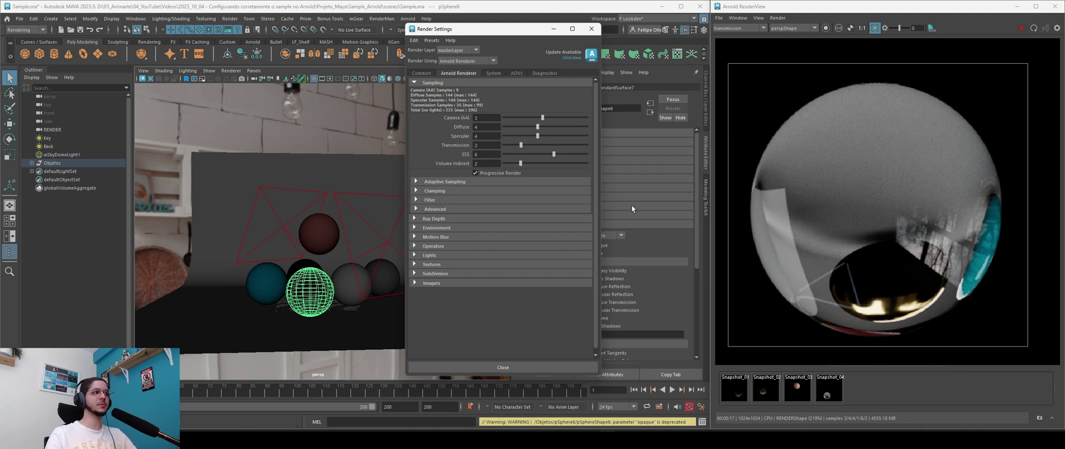
Step: Show the Beauty output, turn off the render region, render the full frame and put the render settings away
{"action": "left_click", "coordinate": [763, 28]}
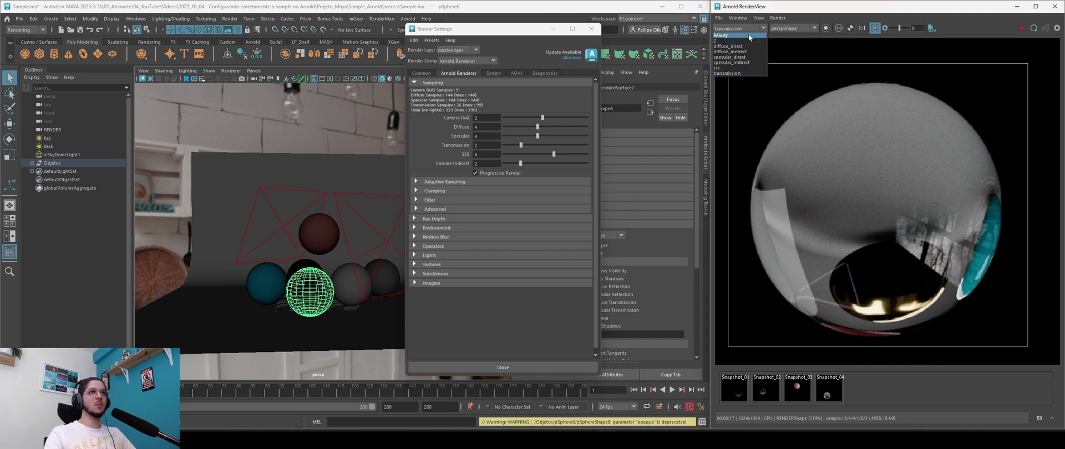
{"action": "left_click", "coordinate": [721, 35]}
{"action": "left_click", "coordinate": [875, 28]}
{"action": "key", "text": "f"}
{"action": "left_click", "coordinate": [1022, 28]}
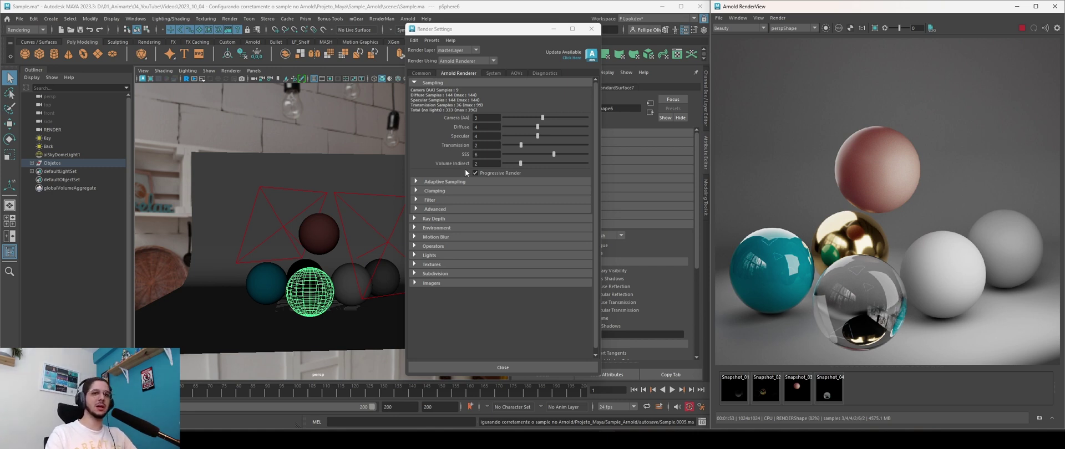
{"action": "left_click", "coordinate": [553, 29]}
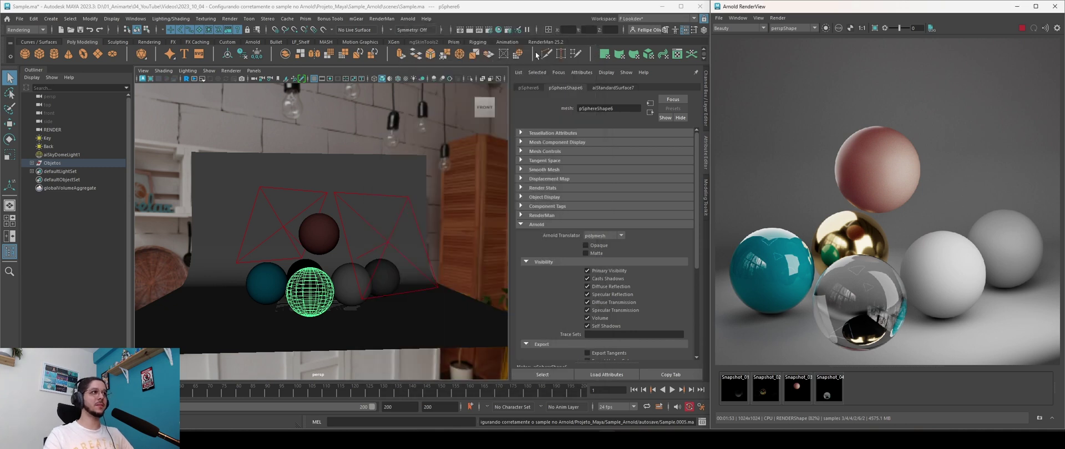
Step: Select the RENDER camera in the perspective view and increase its Locator Scale
{"action": "left_click_drag", "start_coordinate": [389, 233], "coordinate": [299, 228], "text": "alt"}
{"action": "left_click", "coordinate": [300, 235]}
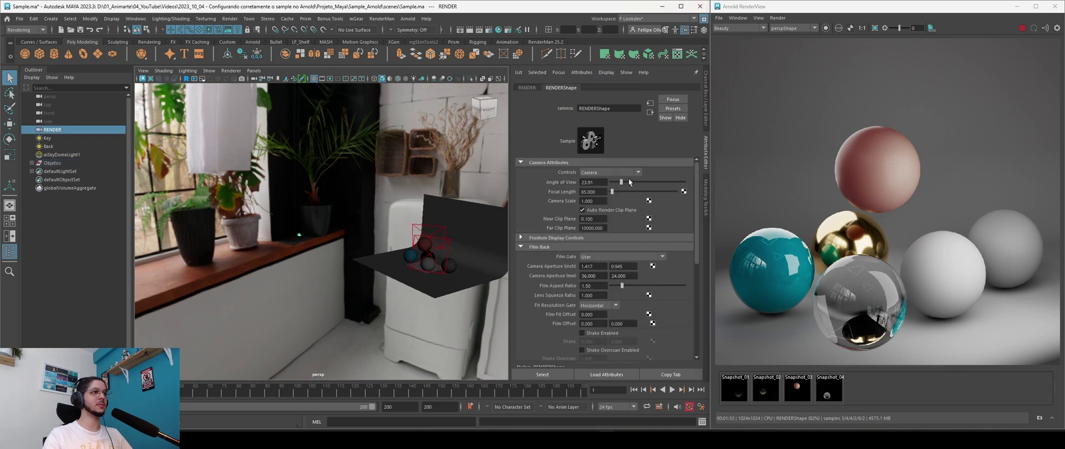
{"action": "left_click", "coordinate": [705, 102]}
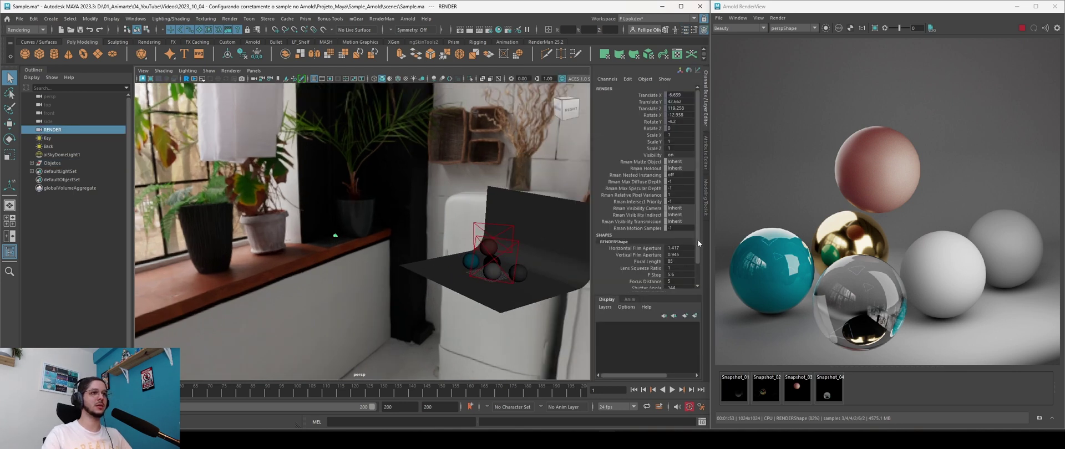
{"action": "scroll", "coordinate": [697, 240], "scroll_direction": "down", "scroll_amount": 2}
{"action": "left_click", "coordinate": [684, 278]}
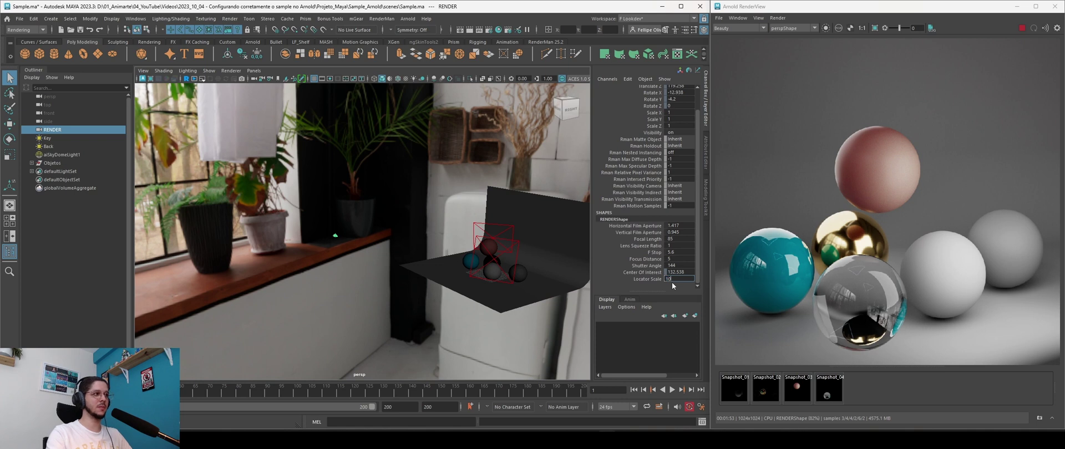
{"action": "type", "text": "0"}
{"action": "key", "text": "Return"}
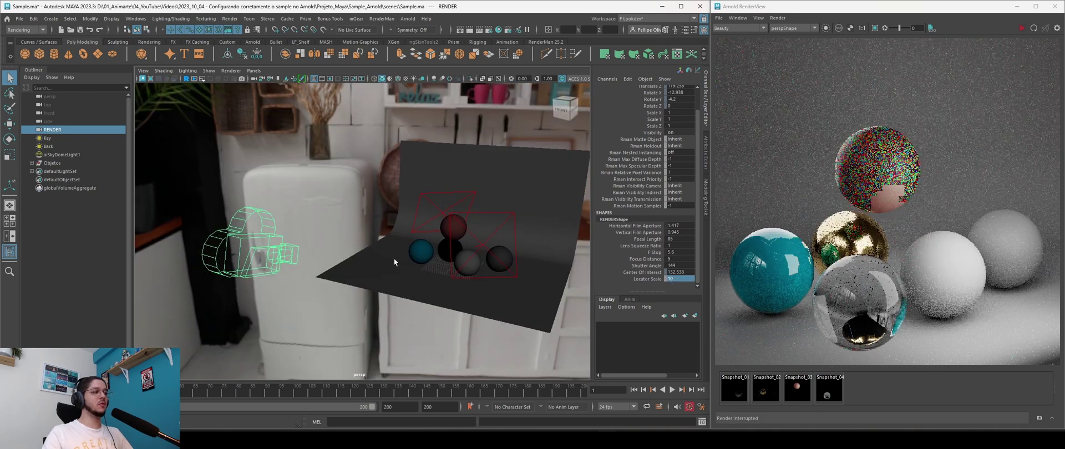
Step: Enable depth of field in the RENDER camera's Arnold attributes
{"action": "left_click", "coordinate": [705, 141]}
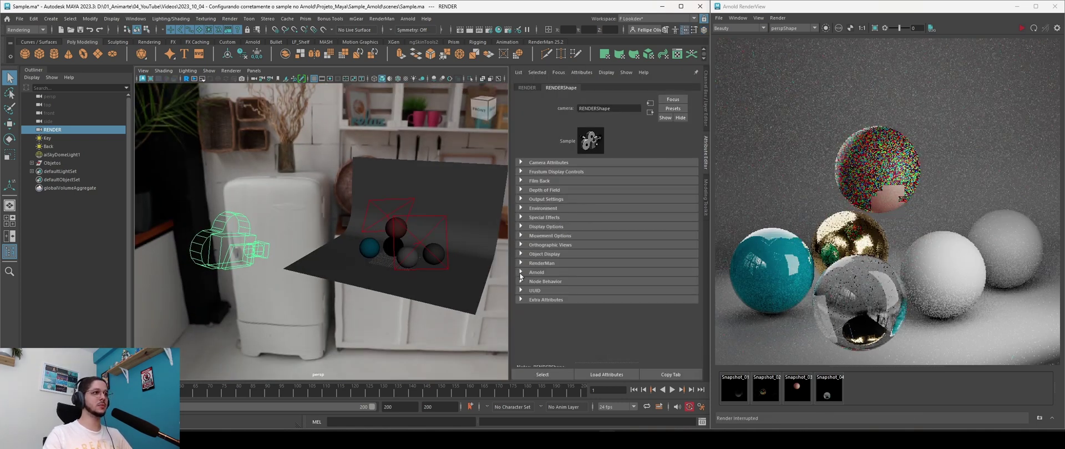
{"action": "left_click", "coordinate": [521, 273]}
{"action": "left_click_drag", "start_coordinate": [697, 216], "coordinate": [697, 234]}
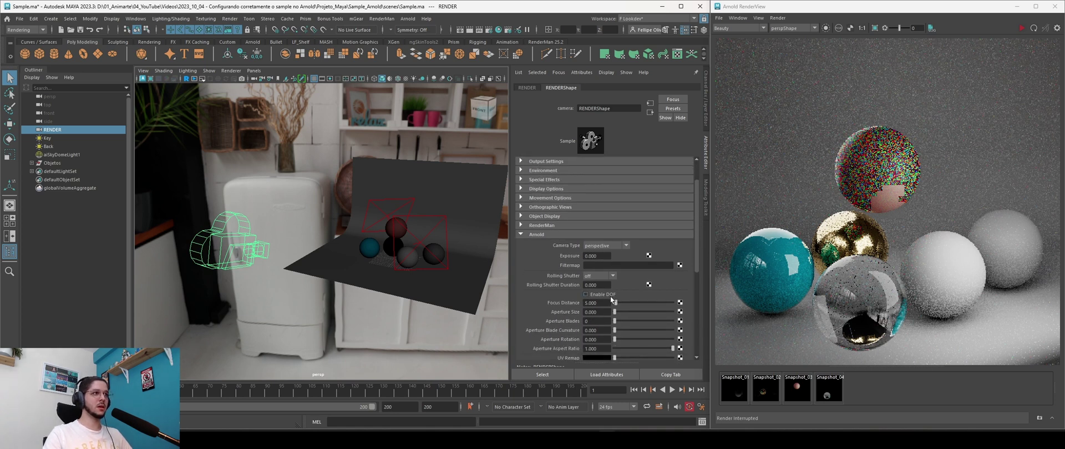
{"action": "scroll", "coordinate": [611, 300], "scroll_direction": "down", "scroll_amount": 2}
{"action": "left_click", "coordinate": [587, 256]}
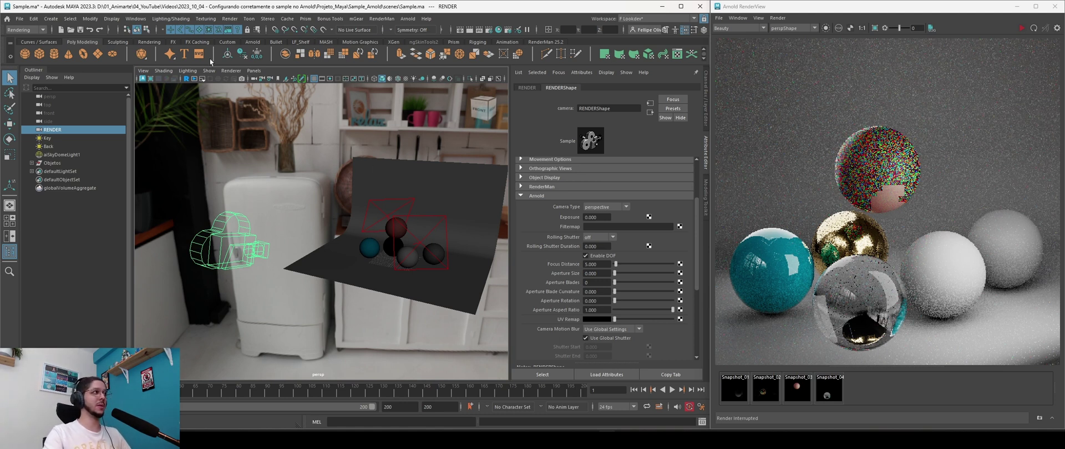
Step: Turn on the Object Details heads-up display and select the teal sphere
{"action": "left_click", "coordinate": [112, 19]}
{"action": "mouse_move", "coordinate": [138, 51]}
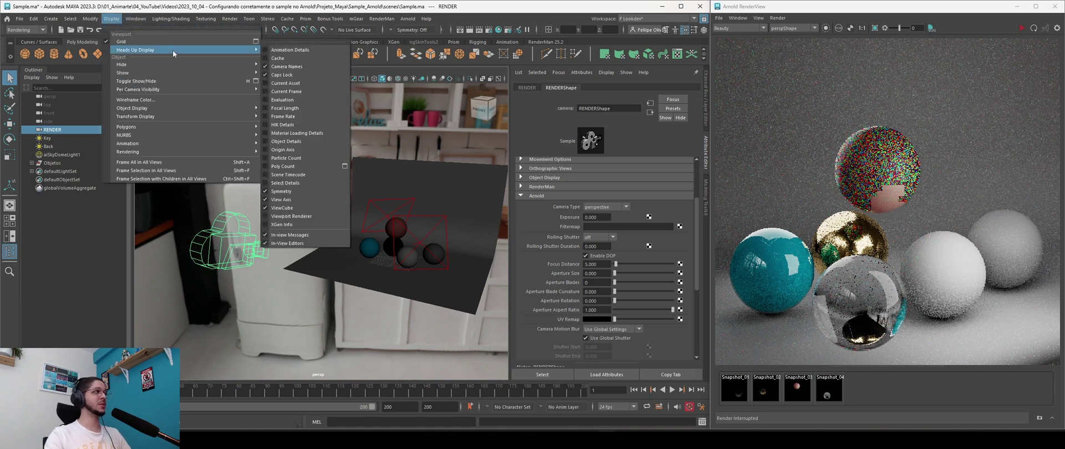
{"action": "left_click", "coordinate": [292, 141]}
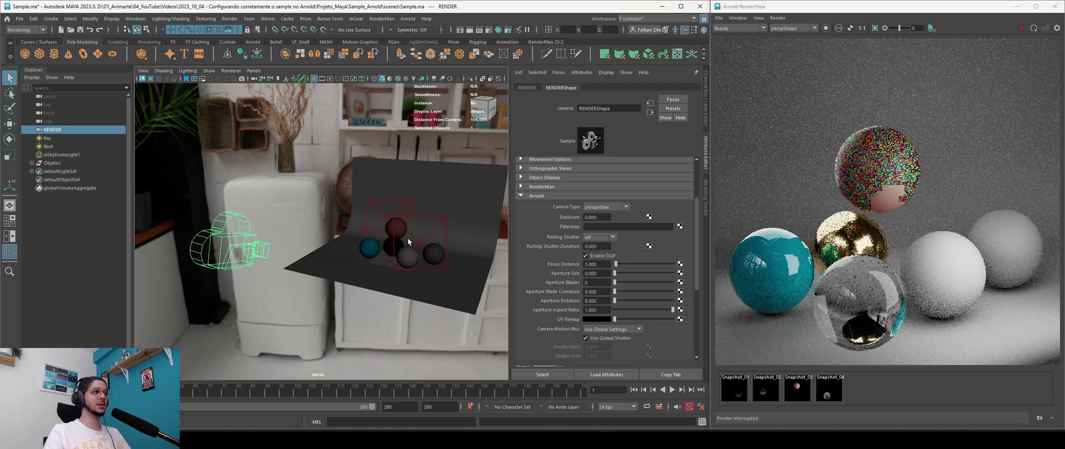
{"action": "left_click", "coordinate": [374, 250]}
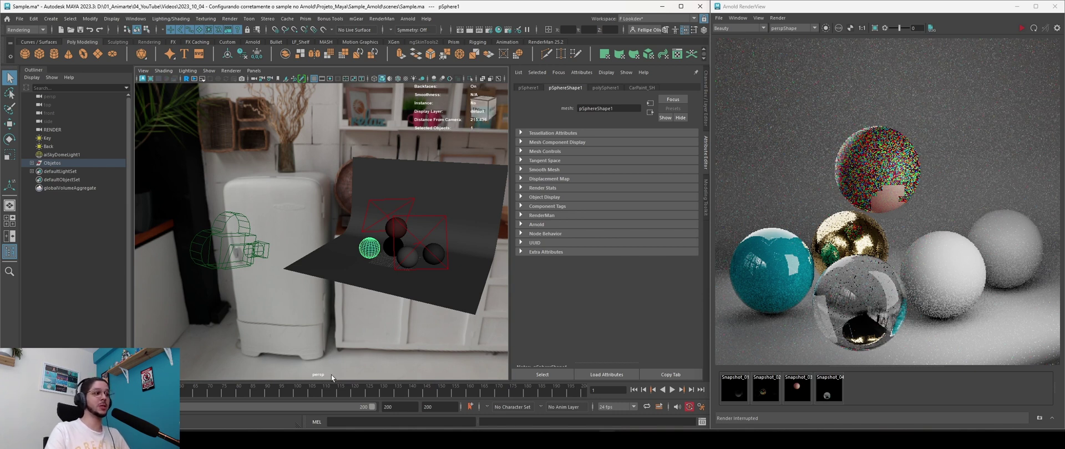
Step: Look through the RENDER camera and select the teal sphere to read its distance from the camera
{"action": "left_click", "coordinate": [254, 71]}
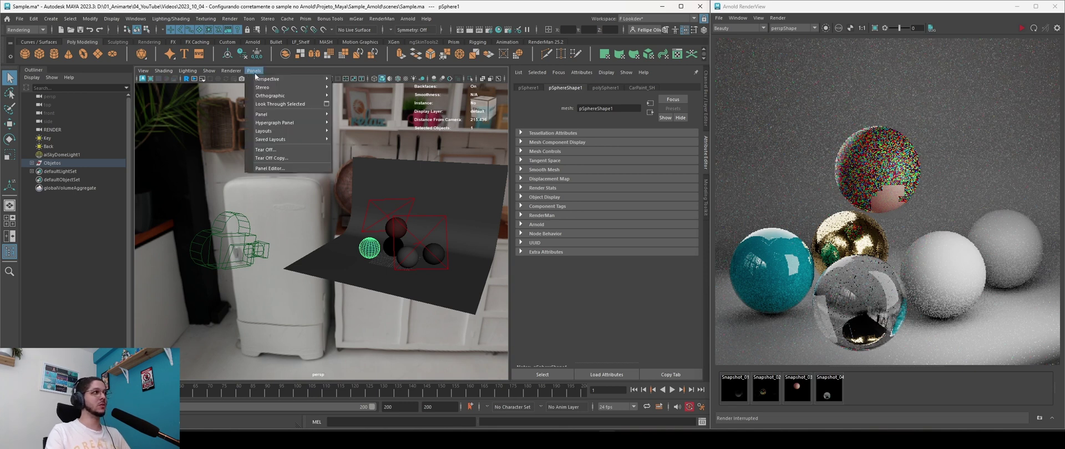
{"action": "left_click", "coordinate": [363, 82]}
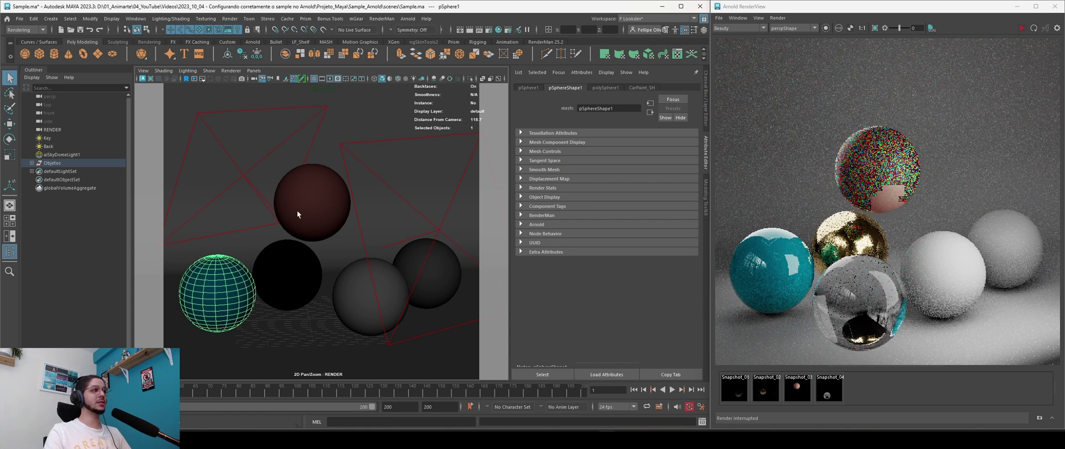
{"action": "left_click", "coordinate": [314, 214]}
{"action": "left_click", "coordinate": [225, 293]}
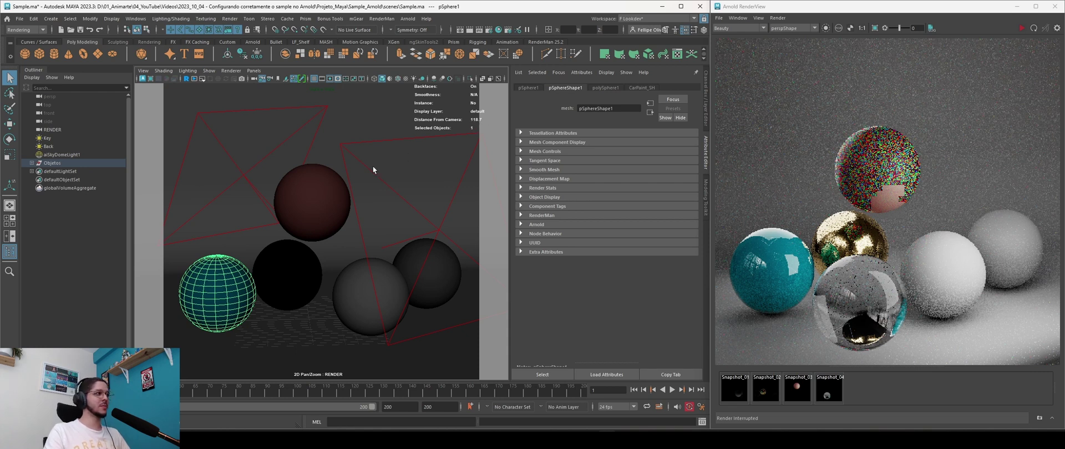
Step: Set the RENDER camera's Arnold Focus Distance to 118.7
{"action": "left_click", "coordinate": [53, 130]}
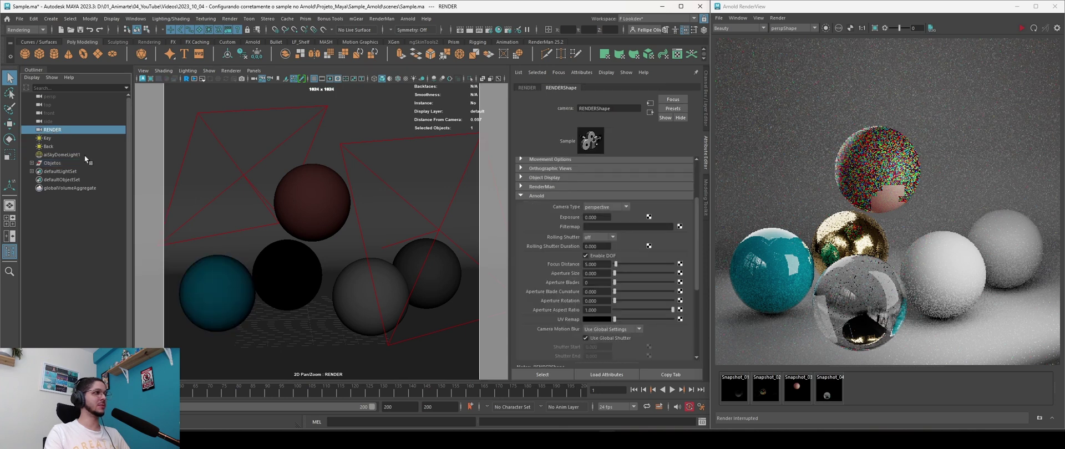
{"action": "left_click", "coordinate": [598, 264]}
{"action": "type", "text": "118,7"}
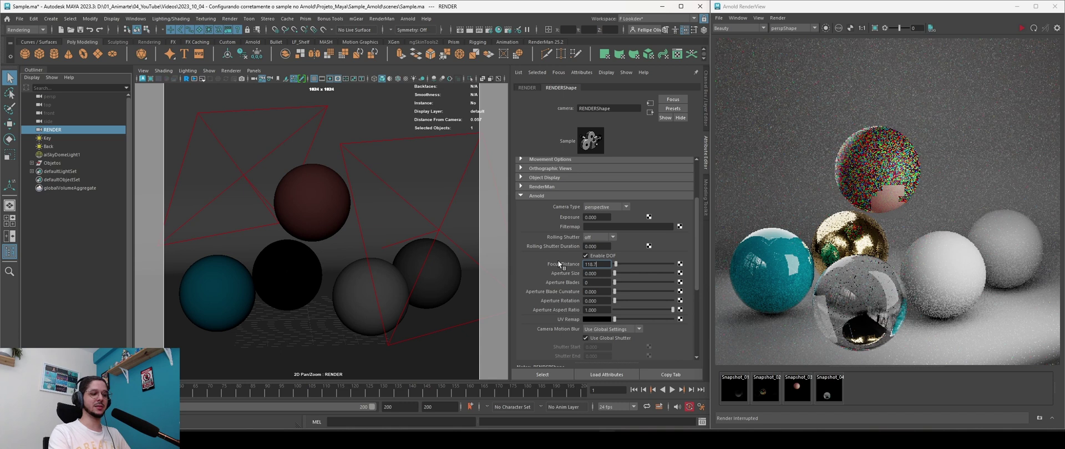
{"action": "key", "text": "Return"}
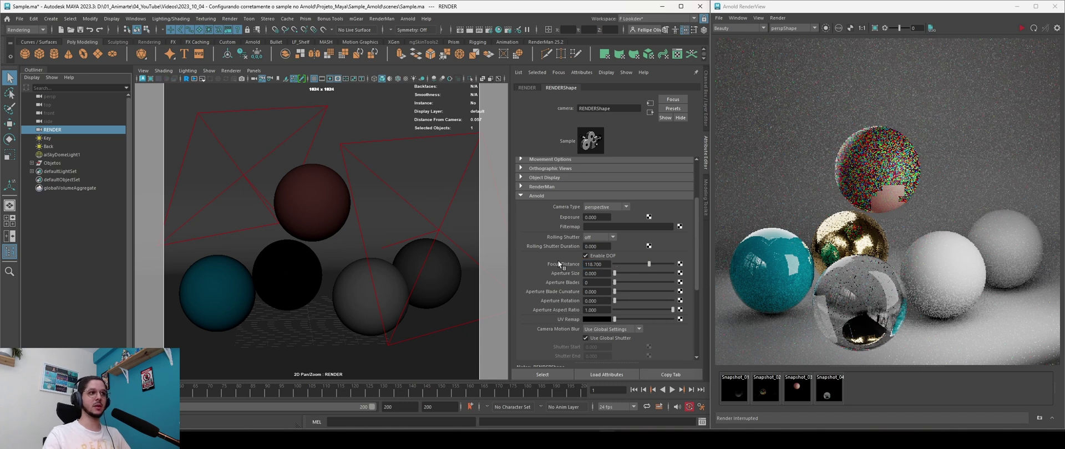
Step: Start the render and set the RENDER camera's Aperture Size to 10
{"action": "left_click", "coordinate": [1021, 27]}
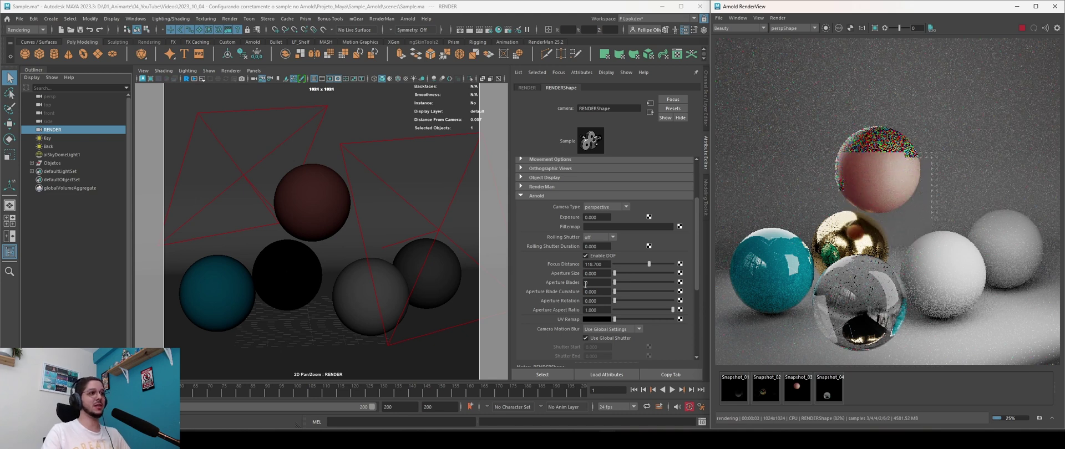
{"action": "left_click_drag", "start_coordinate": [614, 274], "coordinate": [693, 275]}
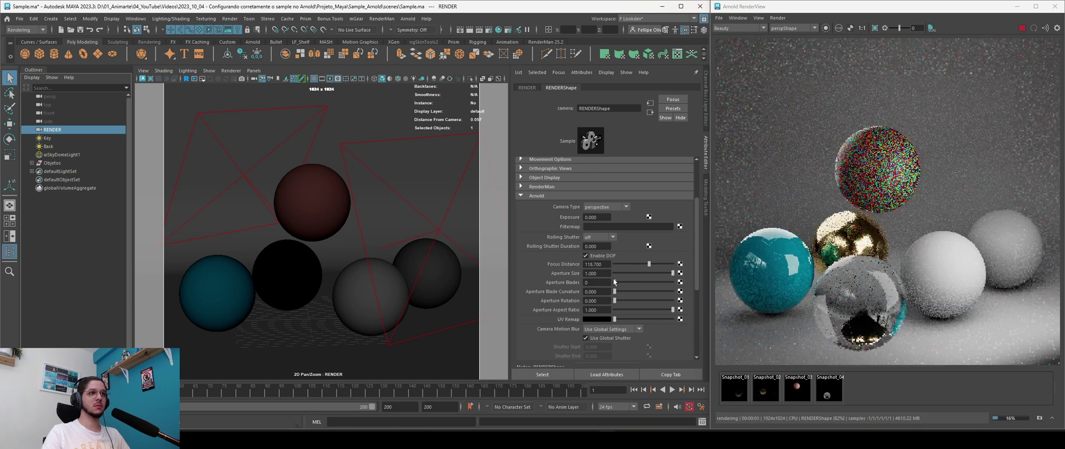
{"action": "left_click", "coordinate": [596, 274]}
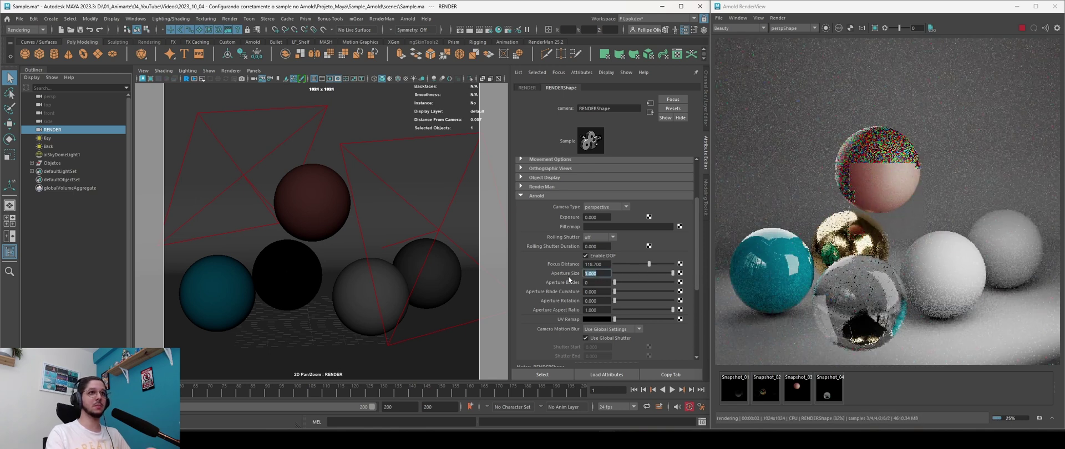
{"action": "type", "text": "10"}
{"action": "key", "text": "Return"}
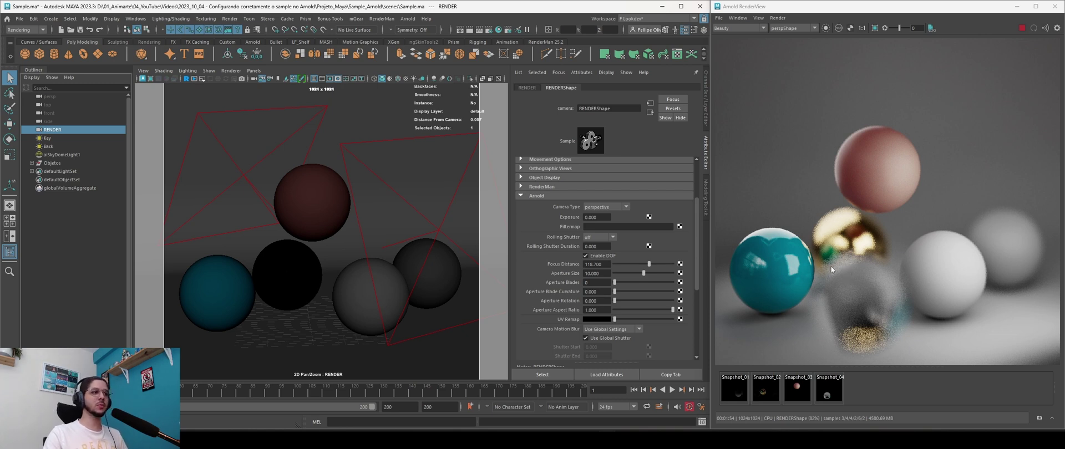
Step: Reopen the render settings, store a snapshot of the depth-of-field render and draw a render region around the blurred glass sphere
{"action": "left_click", "coordinate": [489, 30]}
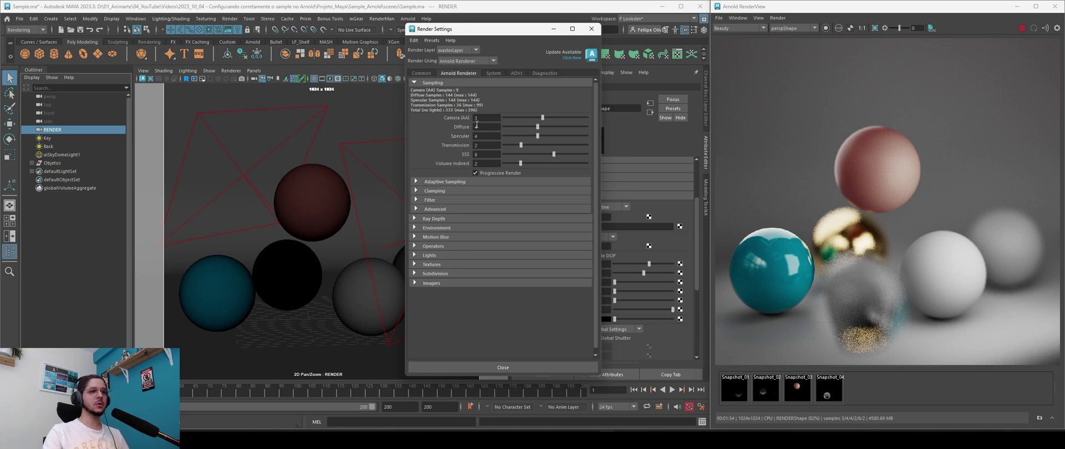
{"action": "left_click", "coordinate": [1015, 267]}
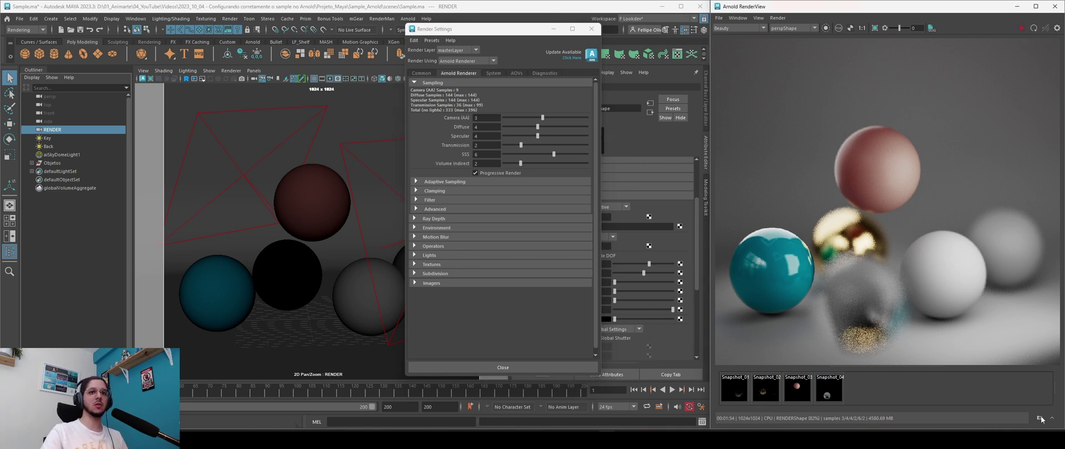
{"action": "left_click", "coordinate": [1040, 418]}
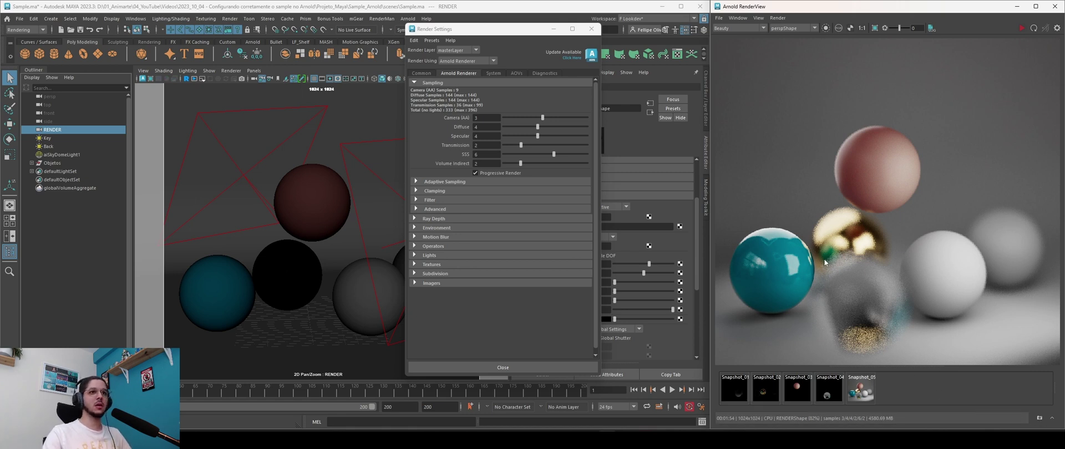
{"action": "left_click_drag", "start_coordinate": [810, 242], "coordinate": [913, 335]}
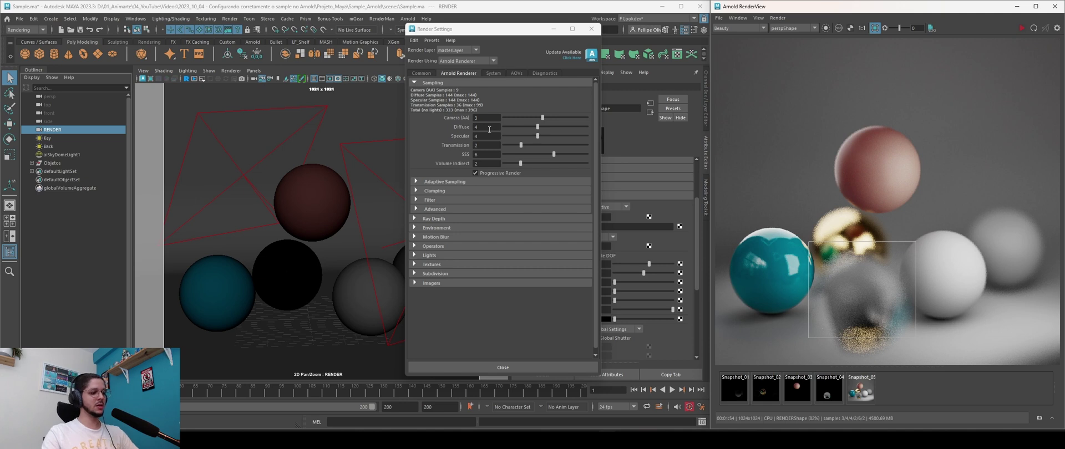
Step: Capture a screenshot of the Arnold sampling settings, resize its capture window and put it aside
{"action": "key", "text": "super+shift+s"}
{"action": "left_click_drag", "start_coordinate": [406, 66], "coordinate": [583, 176]}
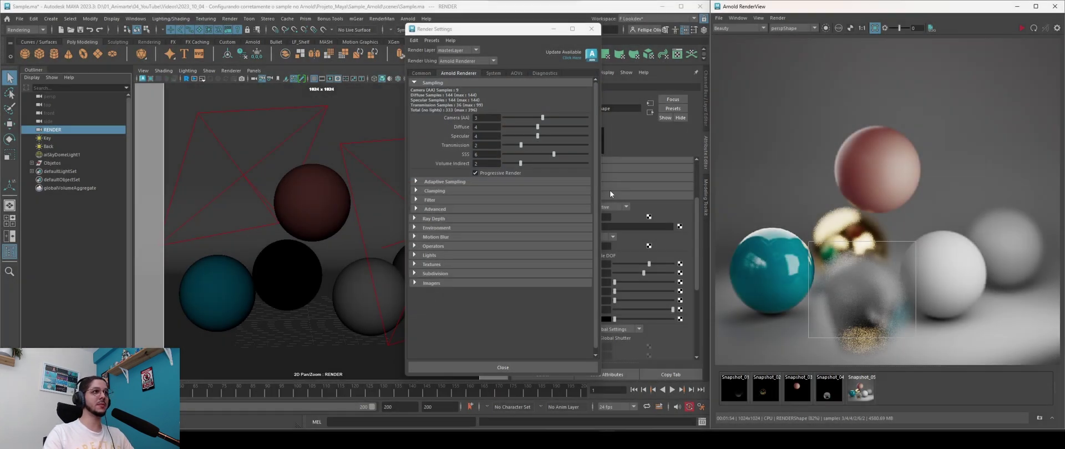
{"action": "left_click", "coordinate": [967, 347]}
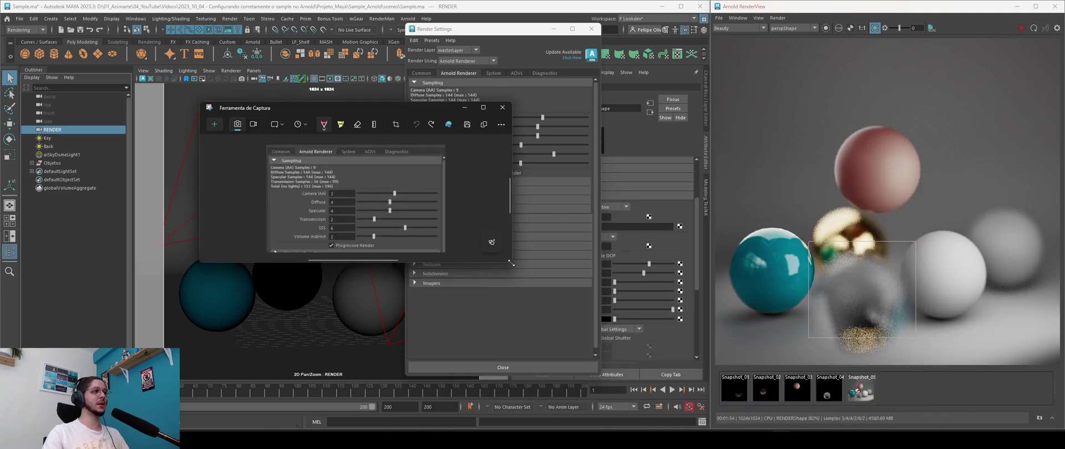
{"action": "left_click_drag", "start_coordinate": [511, 263], "coordinate": [485, 319]}
{"action": "left_click_drag", "start_coordinate": [347, 121], "coordinate": [253, 102]}
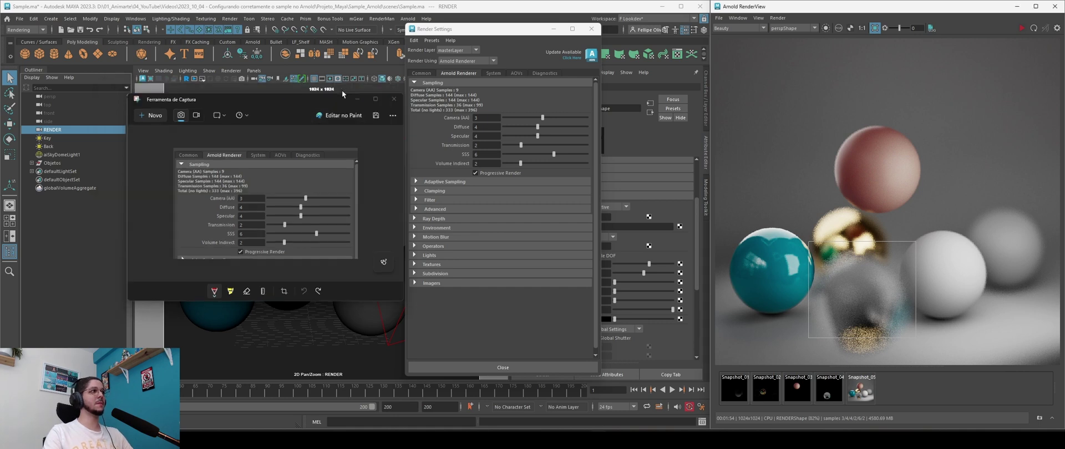
{"action": "left_click", "coordinate": [342, 90]}
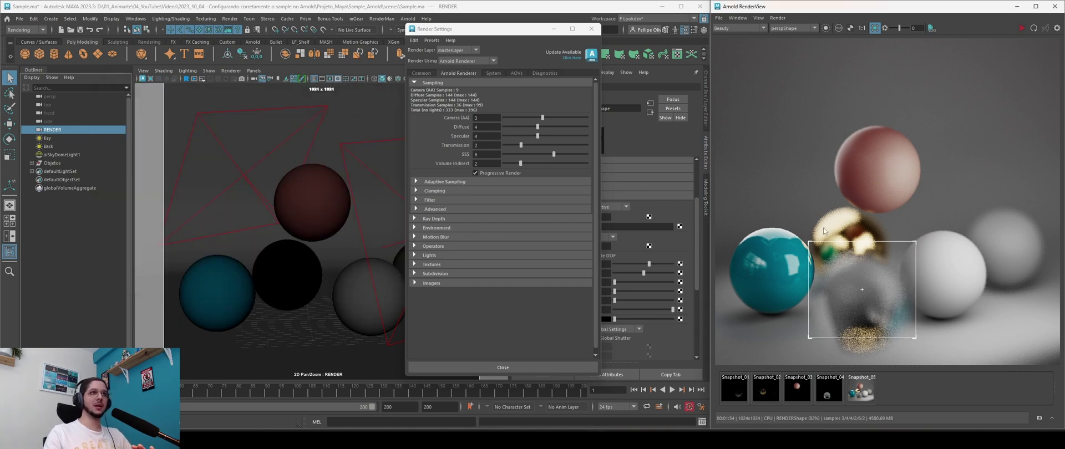
Step: Display the Z AOV in the render view and lower its exposure, trying -15 and -10, until the spheres' depth is distinguishable
{"action": "left_click", "coordinate": [764, 29]}
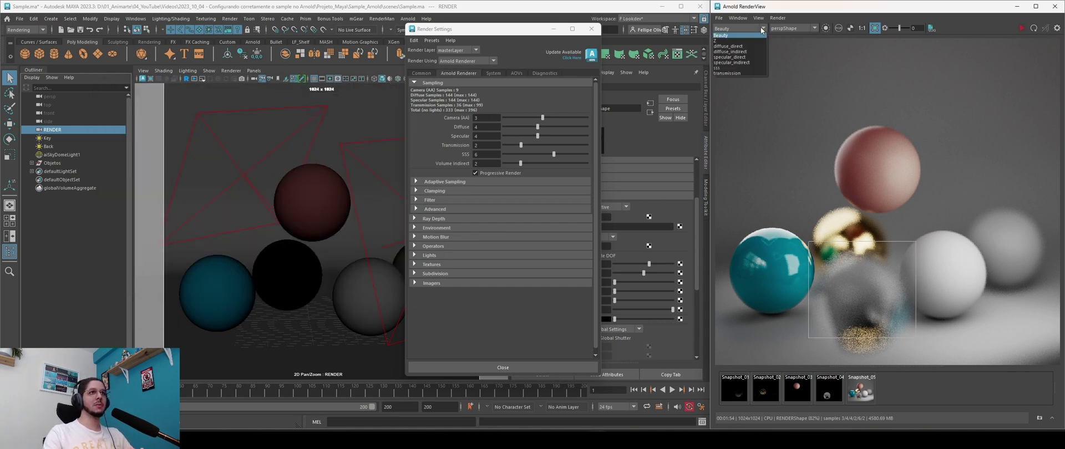
{"action": "left_click", "coordinate": [724, 40]}
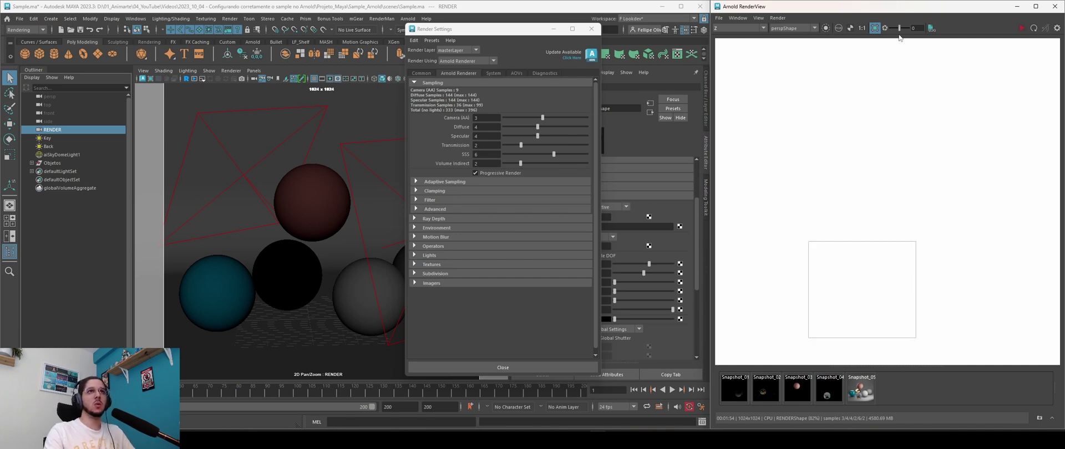
{"action": "left_click_drag", "start_coordinate": [904, 29], "coordinate": [887, 31]}
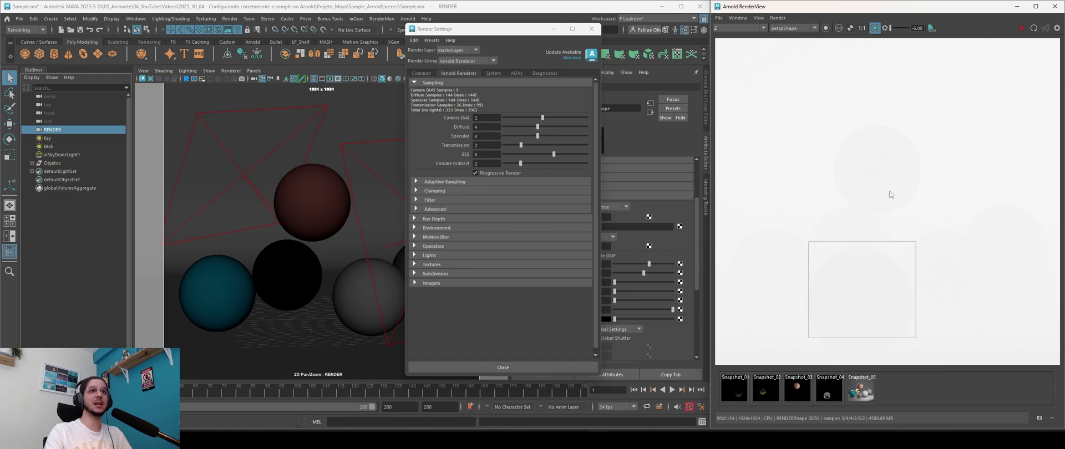
{"action": "double_click", "coordinate": [918, 28]}
{"action": "key", "text": "BackSpace"}
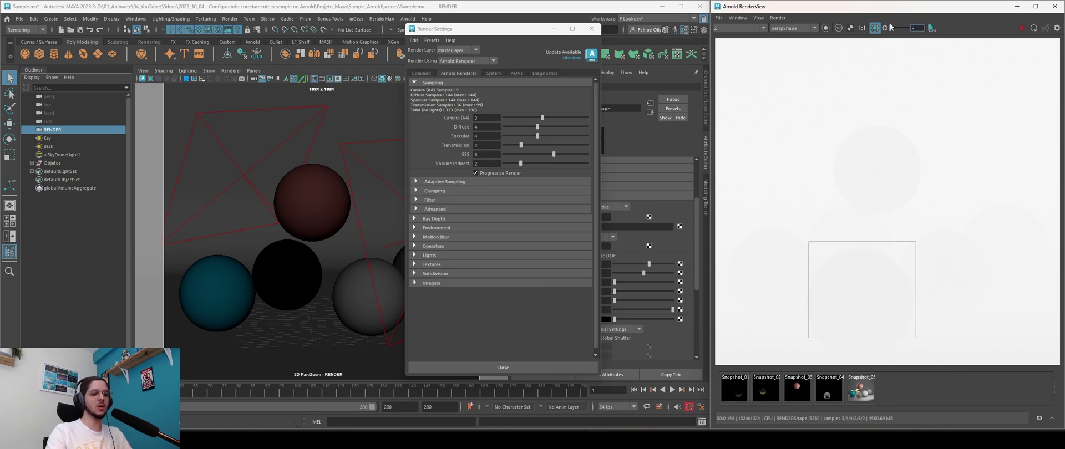
{"action": "type", "text": "-15"}
{"action": "key", "text": "Return"}
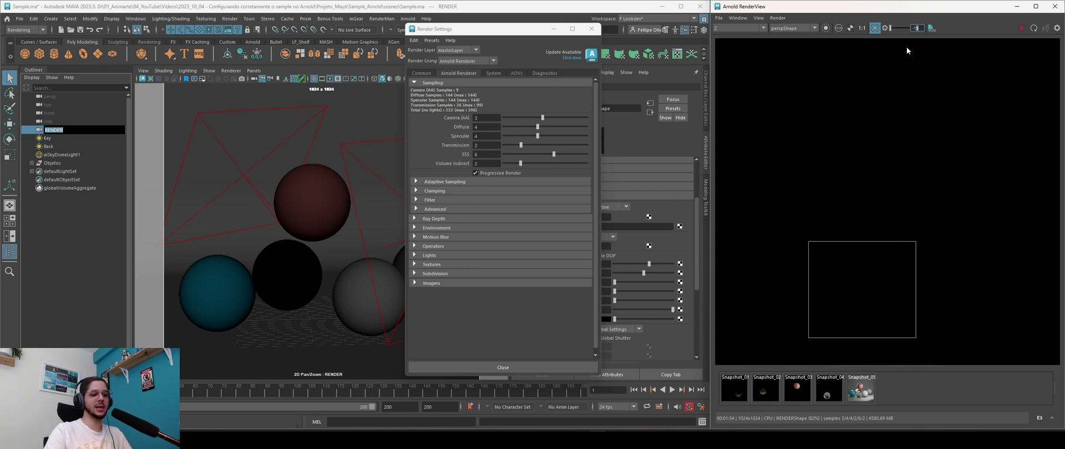
{"action": "type", "text": "-10"}
{"action": "key", "text": "Return"}
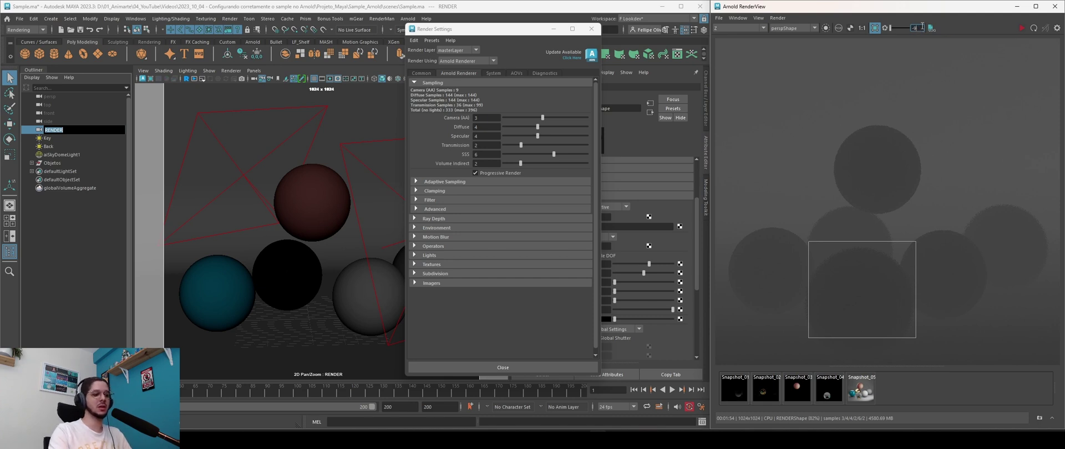
{"action": "key", "text": "Return"}
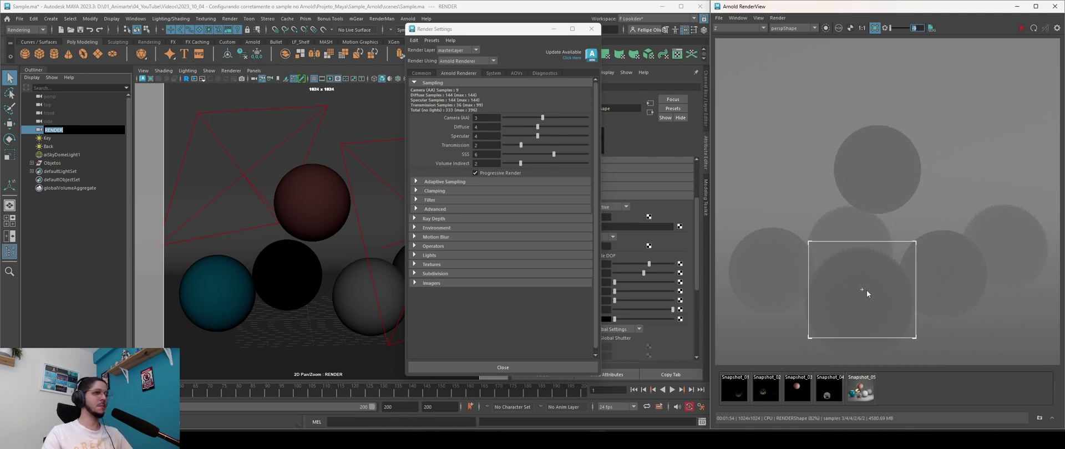
Step: Render the Z pass inside the region around the front sphere and store a snapshot of it
{"action": "middle_click_drag", "start_coordinate": [866, 290], "coordinate": [845, 212]}
{"action": "scroll", "coordinate": [878, 218], "scroll_direction": "up", "scroll_amount": 1}
{"action": "scroll", "coordinate": [832, 188], "scroll_direction": "up", "scroll_amount": 1}
{"action": "scroll", "coordinate": [784, 155], "scroll_direction": "up", "scroll_amount": 1}
{"action": "scroll", "coordinate": [820, 171], "scroll_direction": "up", "scroll_amount": 1}
{"action": "scroll", "coordinate": [873, 265], "scroll_direction": "up", "scroll_amount": 1}
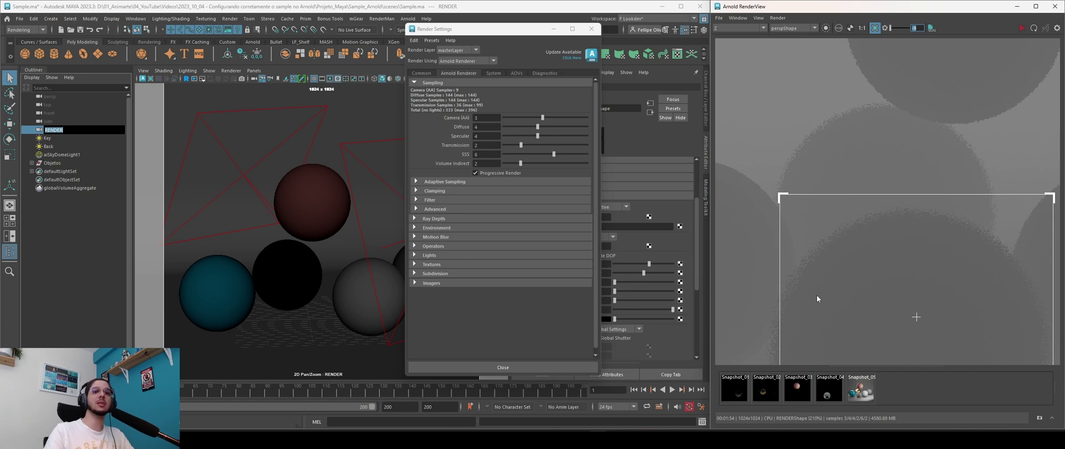
{"action": "middle_click_drag", "start_coordinate": [851, 327], "coordinate": [831, 232]}
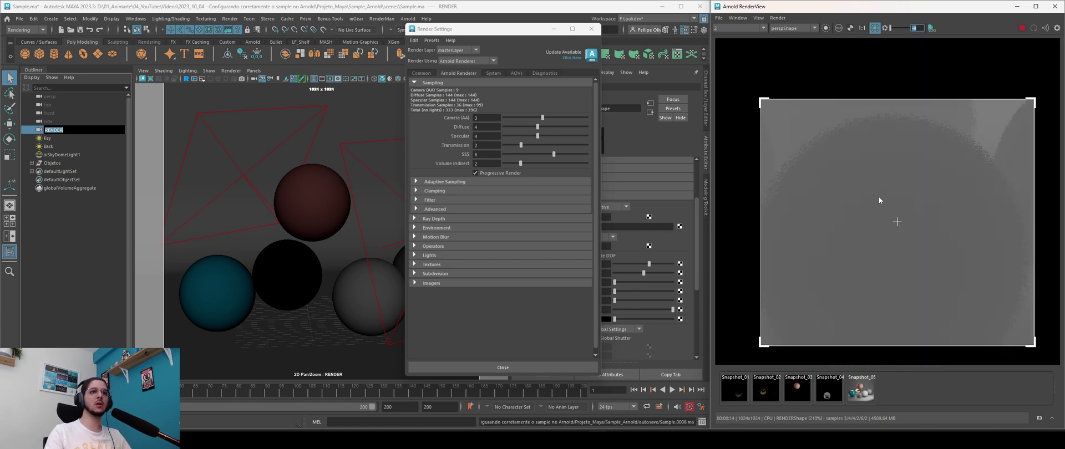
{"action": "left_click", "coordinate": [1040, 418]}
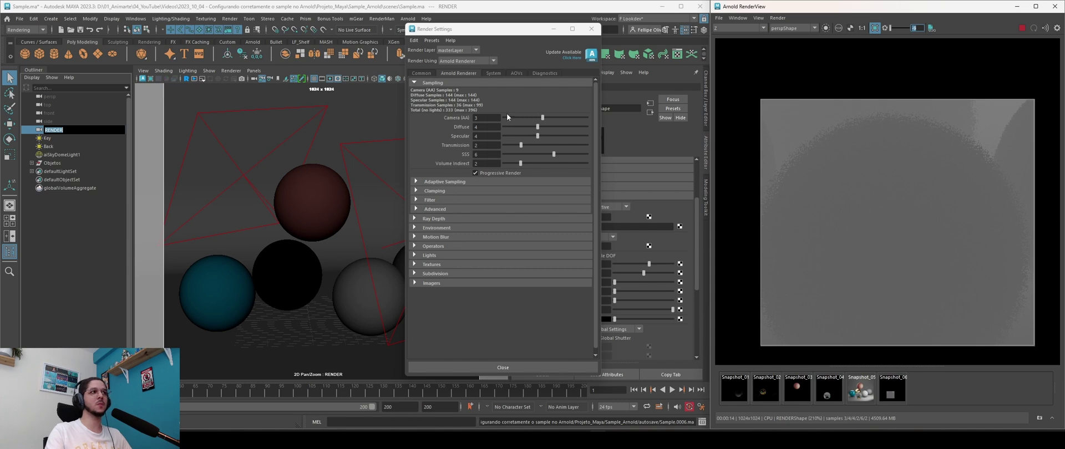
Step: Raise the Camera (AA) samples to 4 and 5 in turn, comparing each Z render with the stored Z snapshot
{"action": "left_click_drag", "start_coordinate": [544, 118], "coordinate": [549, 118]}
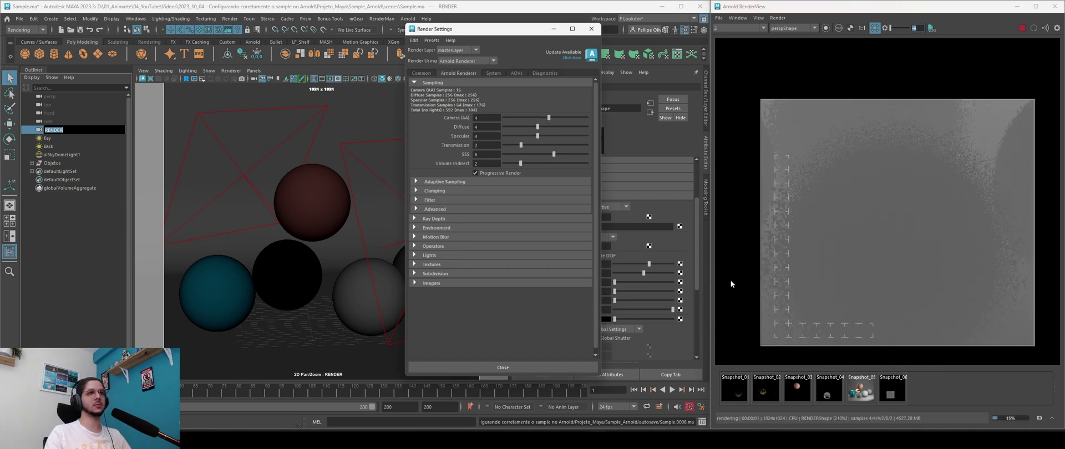
{"action": "left_click", "coordinate": [897, 391]}
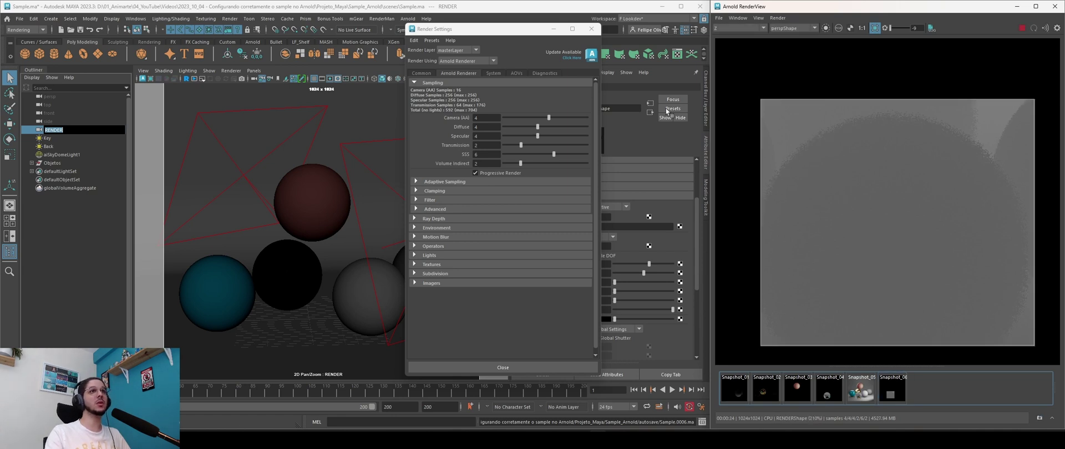
{"action": "left_click_drag", "start_coordinate": [548, 119], "coordinate": [554, 118]}
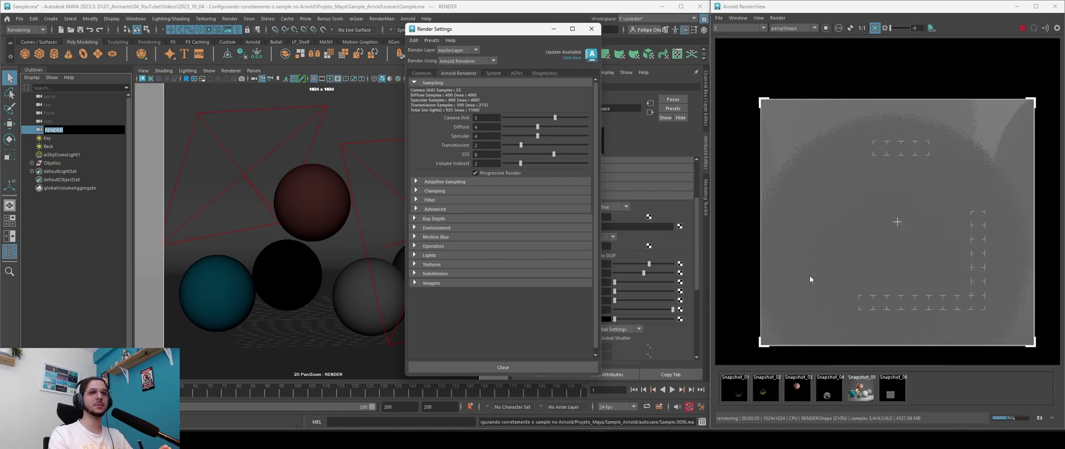
{"action": "left_click", "coordinate": [892, 390]}
{"action": "left_click", "coordinate": [897, 389]}
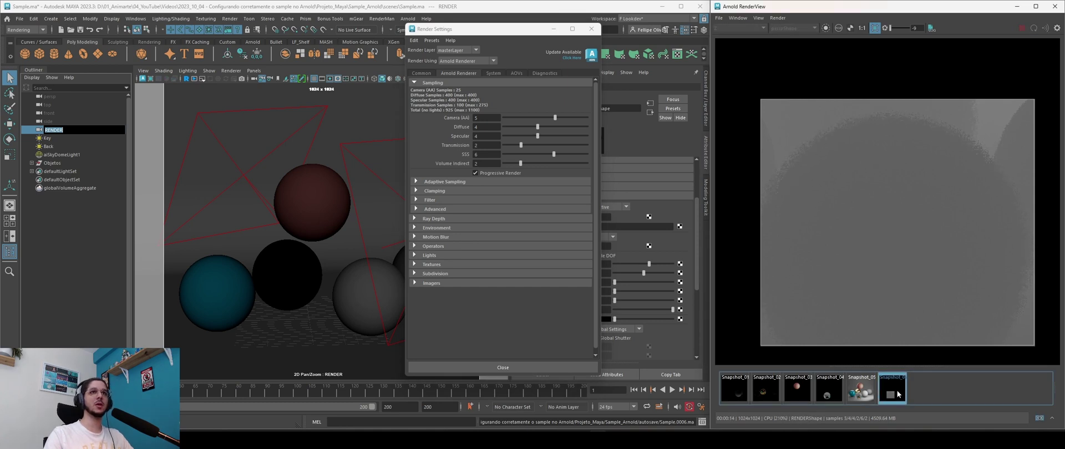
{"action": "left_click", "coordinate": [895, 393]}
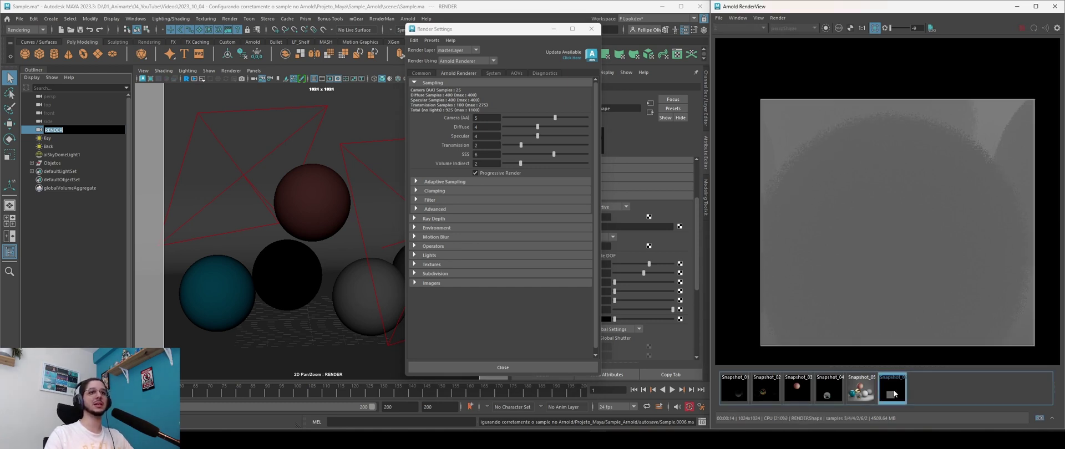
{"action": "left_click", "coordinate": [895, 390]}
Step: Set the Camera (AA) samples to 6 and compare the sphere's blurred edge with the stored Z snapshot
{"action": "double_click", "coordinate": [479, 117]}
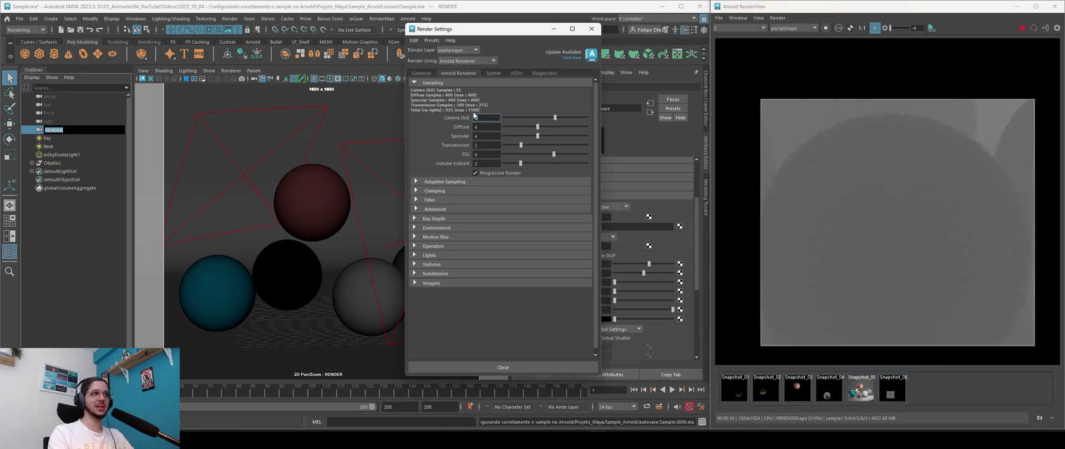
{"action": "type", "text": "6"}
{"action": "key", "text": "Return"}
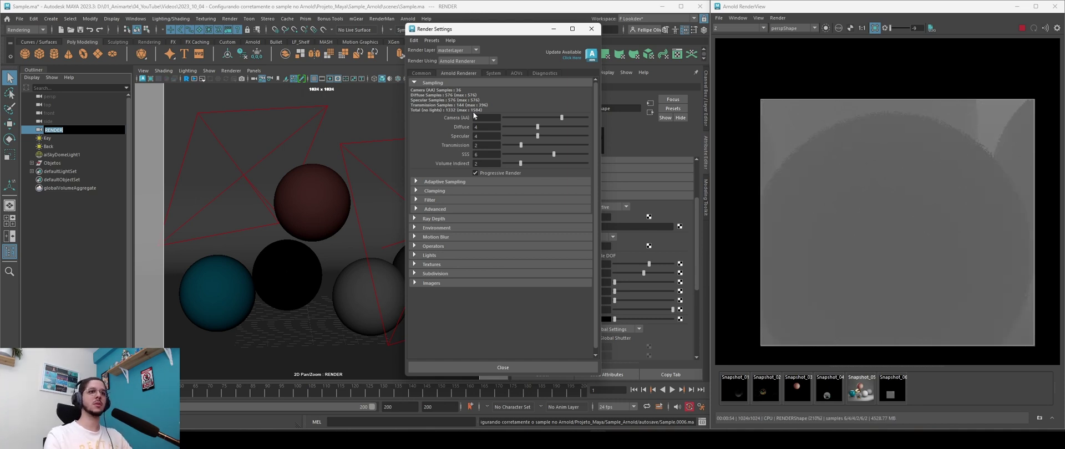
{"action": "left_click", "coordinate": [890, 388]}
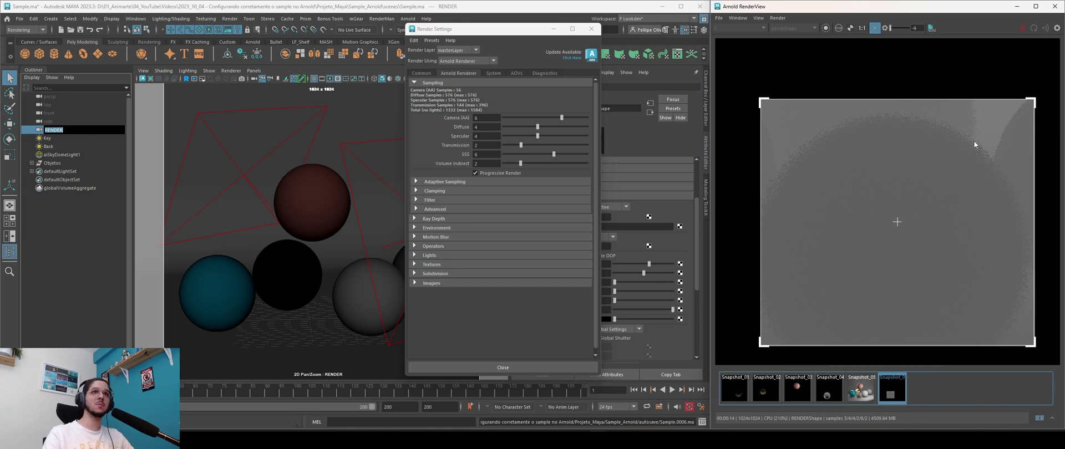
{"action": "left_click", "coordinate": [894, 390]}
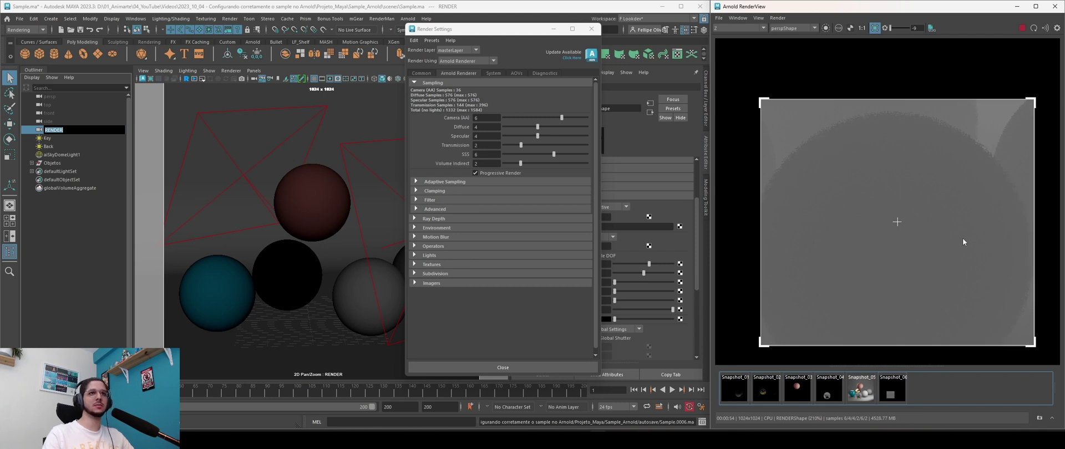
Step: Try 8 Camera (AA) samples and compare the Z render with the stored Z snapshot
{"action": "left_click", "coordinate": [478, 118]}
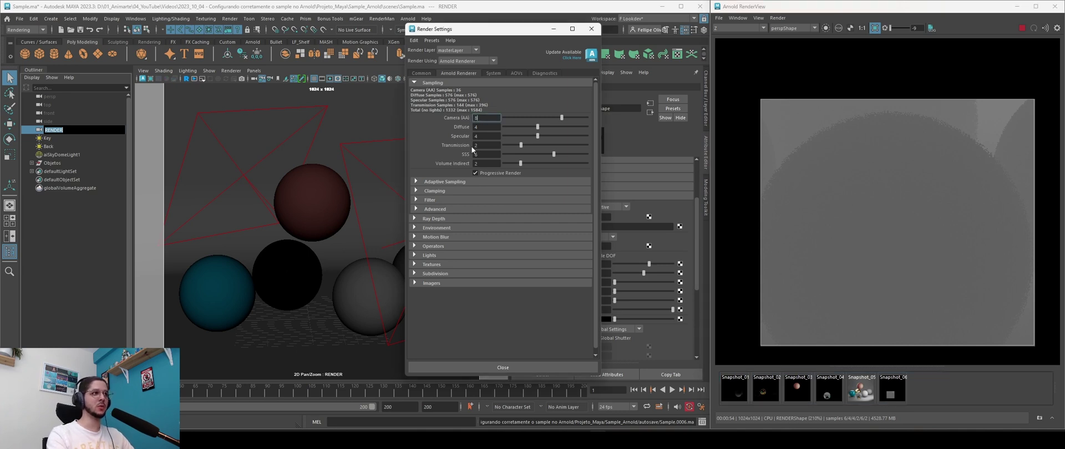
{"action": "type", "text": "8"}
{"action": "key", "text": "Return"}
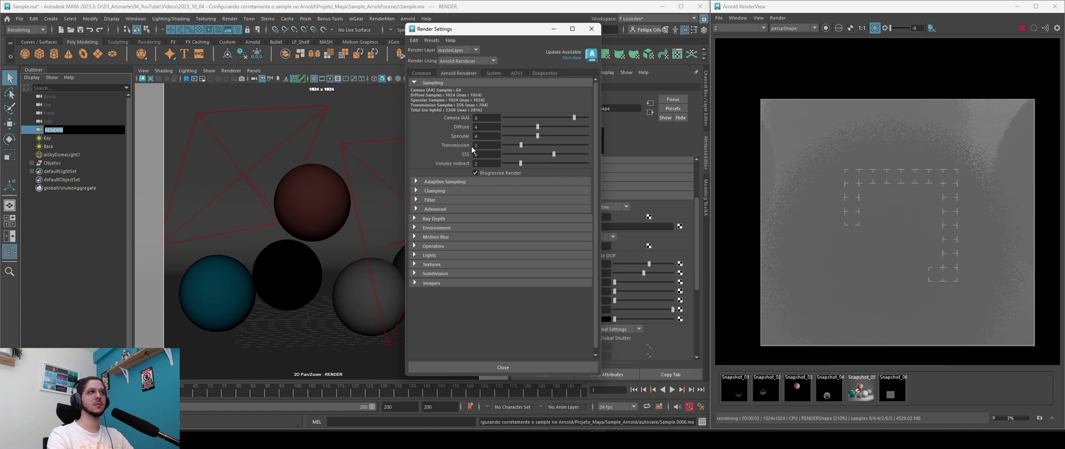
{"action": "left_click", "coordinate": [891, 389]}
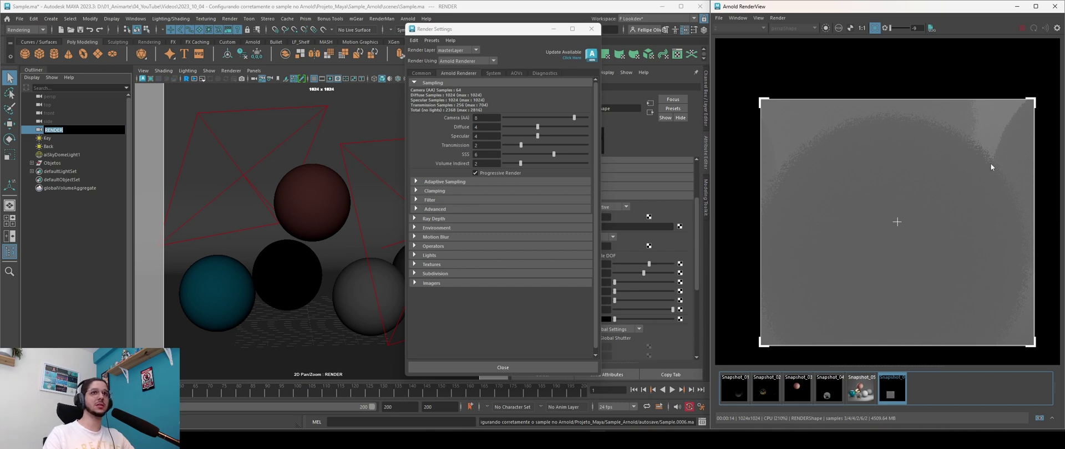
{"action": "left_click", "coordinate": [893, 390]}
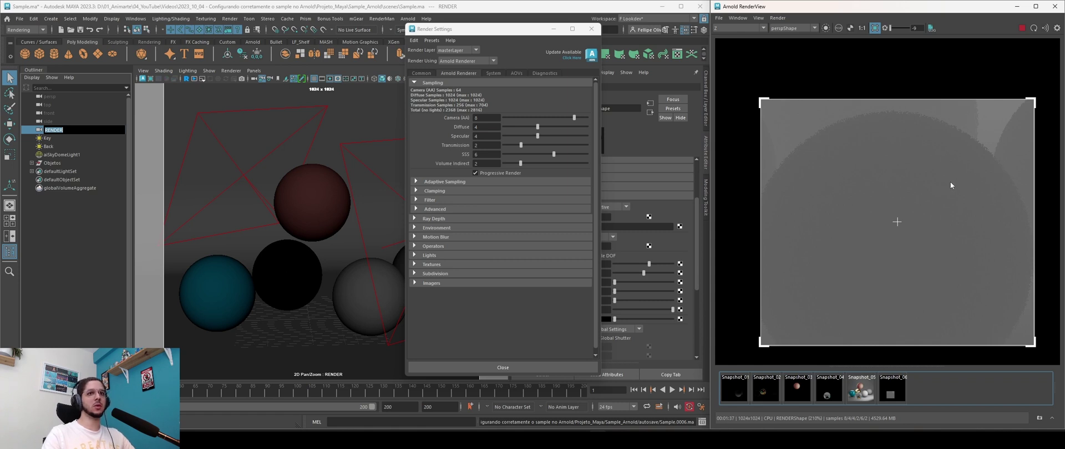
{"action": "left_click", "coordinate": [965, 86]}
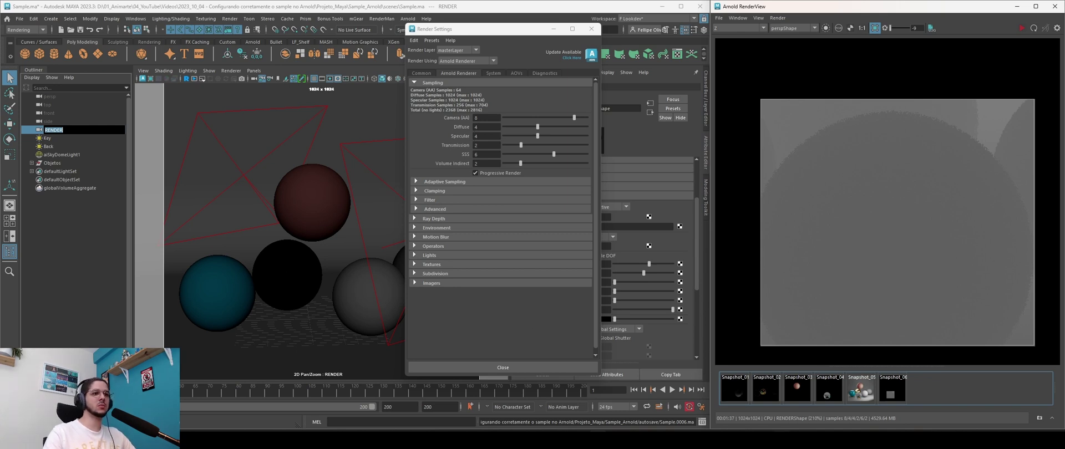
Step: Compare the captured sampling settings in Ferramenta de Captura with the current sample totals and put the capture away
{"action": "key", "text": "alt+Tab"}
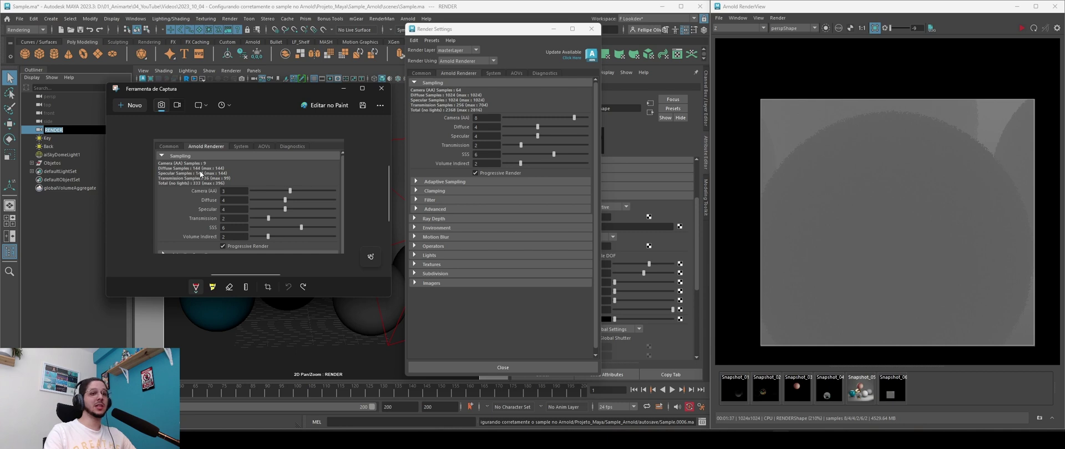
{"action": "left_click", "coordinate": [344, 89]}
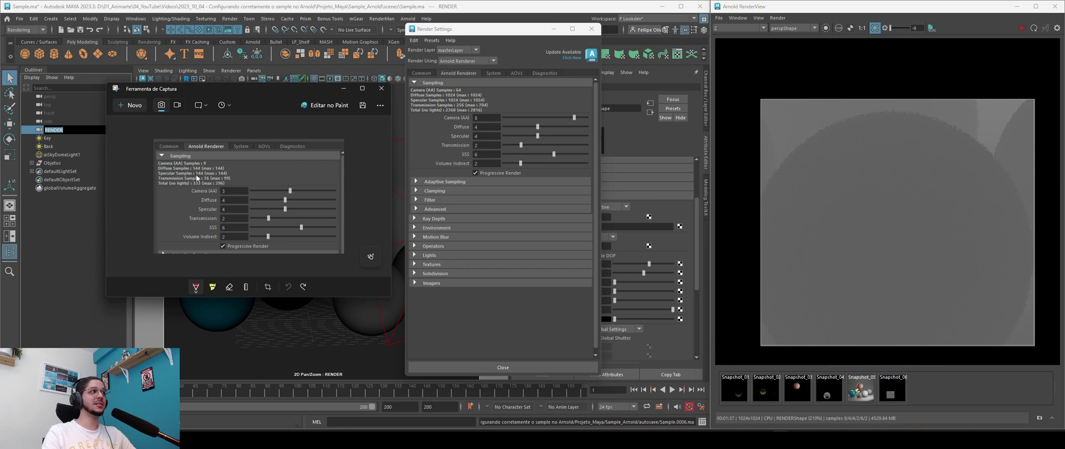
{"action": "left_click", "coordinate": [343, 88]}
Step: Rebalance the sampling to Camera (AA) 6, Diffuse 2, Specular 2, Transmission 1, SSS 3 and Volume Indirect 0
{"action": "left_click_drag", "start_coordinate": [538, 127], "coordinate": [505, 119]}
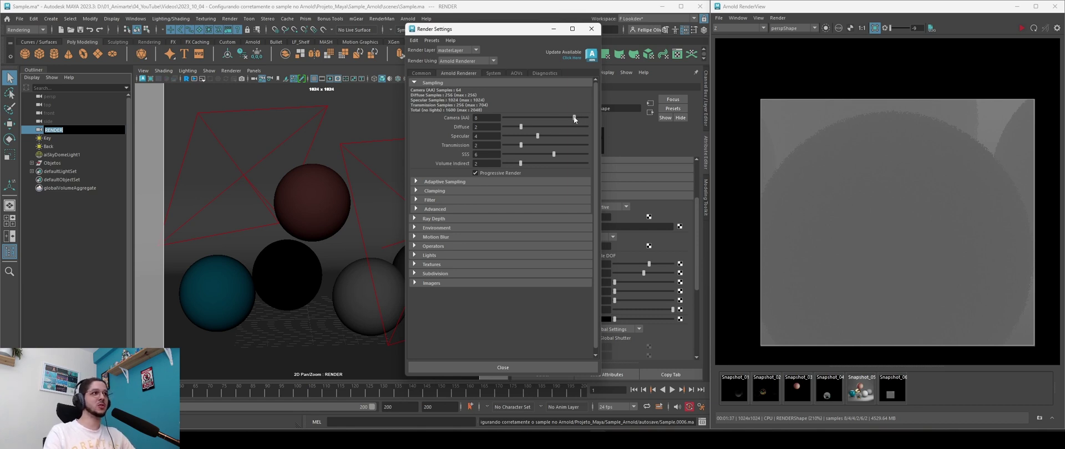
{"action": "left_click_drag", "start_coordinate": [574, 118], "coordinate": [561, 120]}
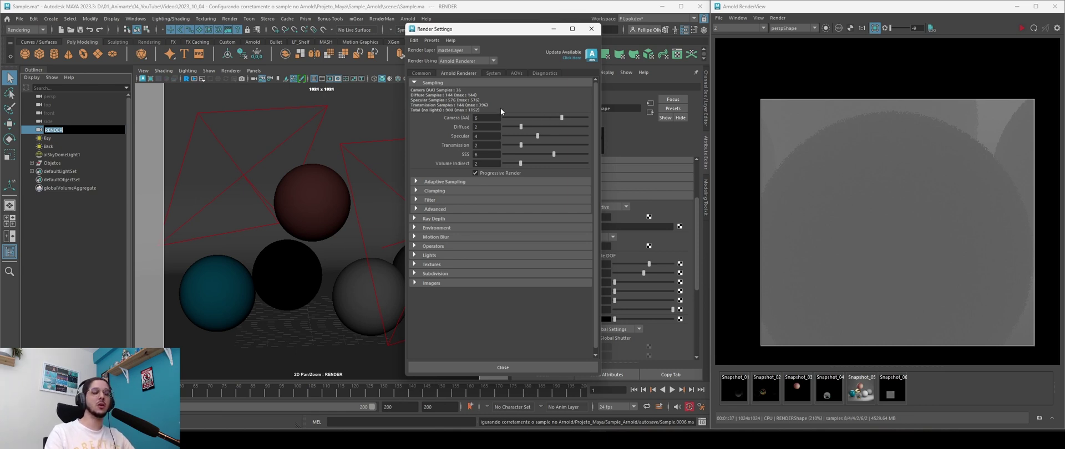
{"action": "left_click_drag", "start_coordinate": [569, 117], "coordinate": [574, 117]}
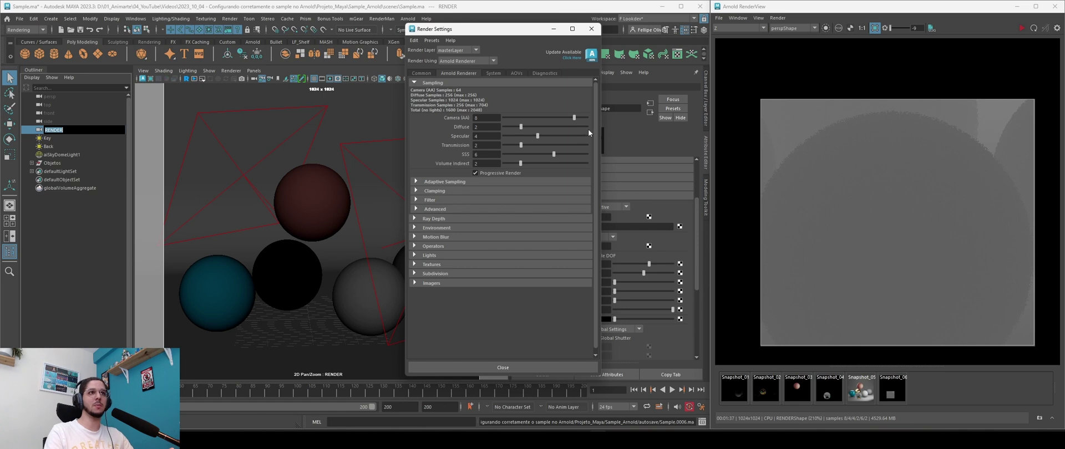
{"action": "left_click_drag", "start_coordinate": [575, 117], "coordinate": [561, 118]}
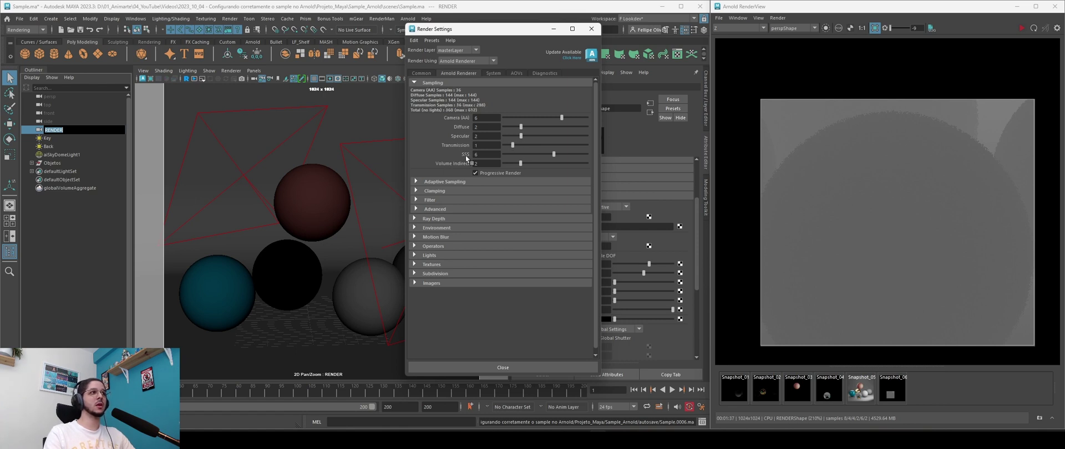
{"action": "left_click_drag", "start_coordinate": [554, 154], "coordinate": [529, 155]}
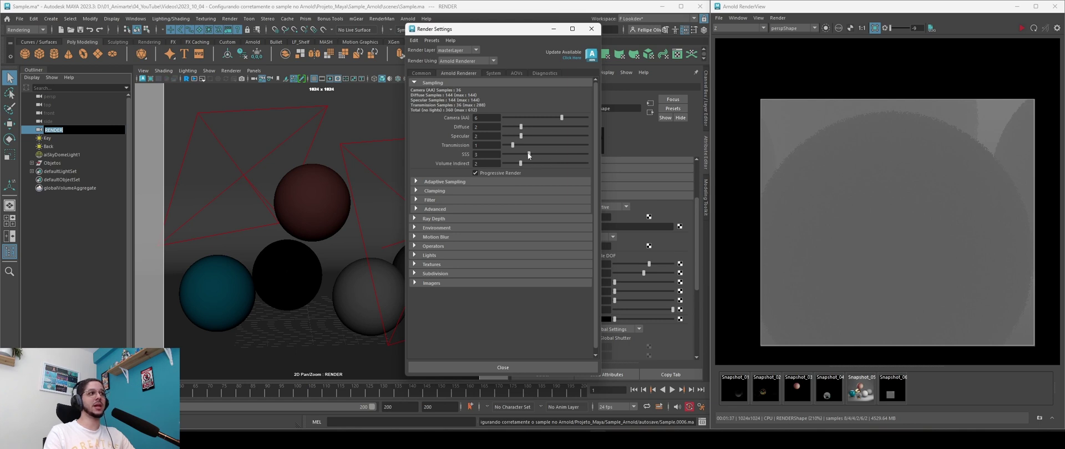
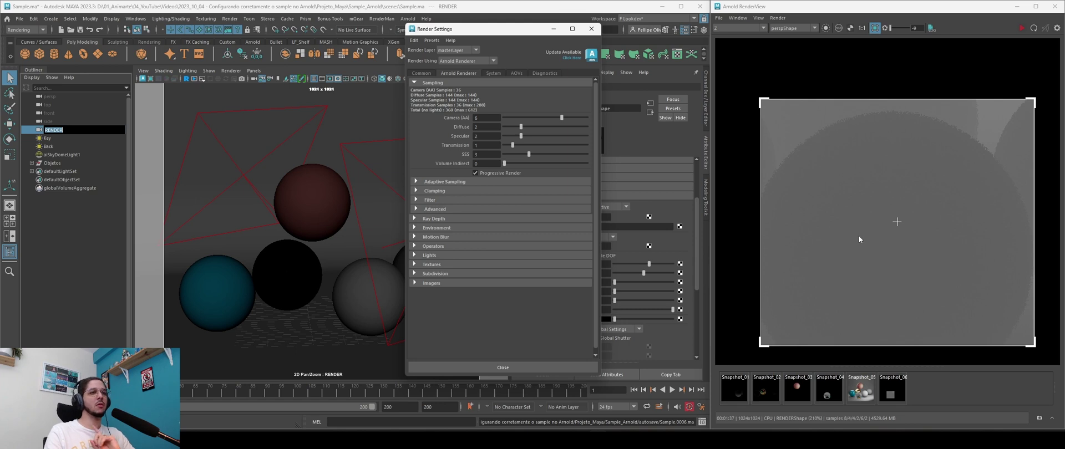
Step: Turn off the render region and switch the render view back to the Beauty pass of the full frame
{"action": "left_click", "coordinate": [875, 28]}
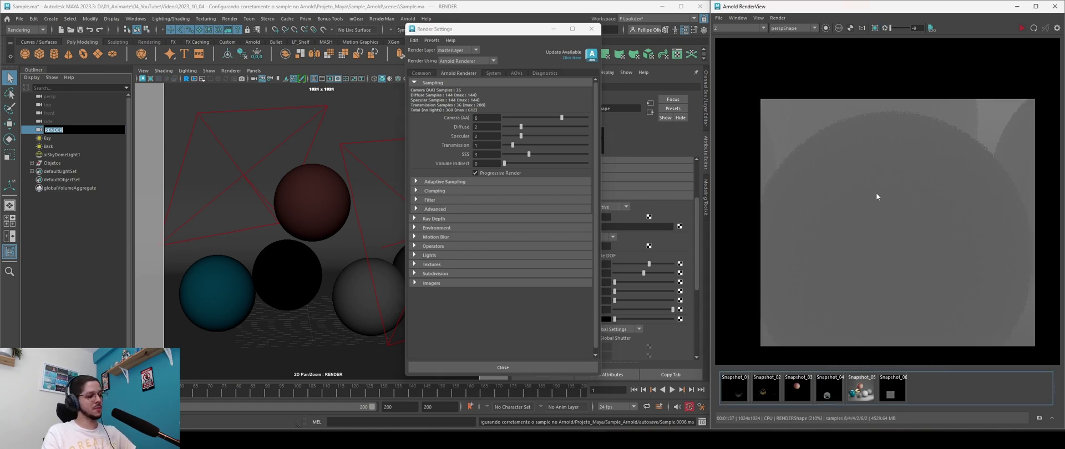
{"action": "scroll", "coordinate": [876, 192], "scroll_direction": "down", "scroll_amount": 4}
{"action": "left_click", "coordinate": [762, 28]}
{"action": "left_click", "coordinate": [742, 37]}
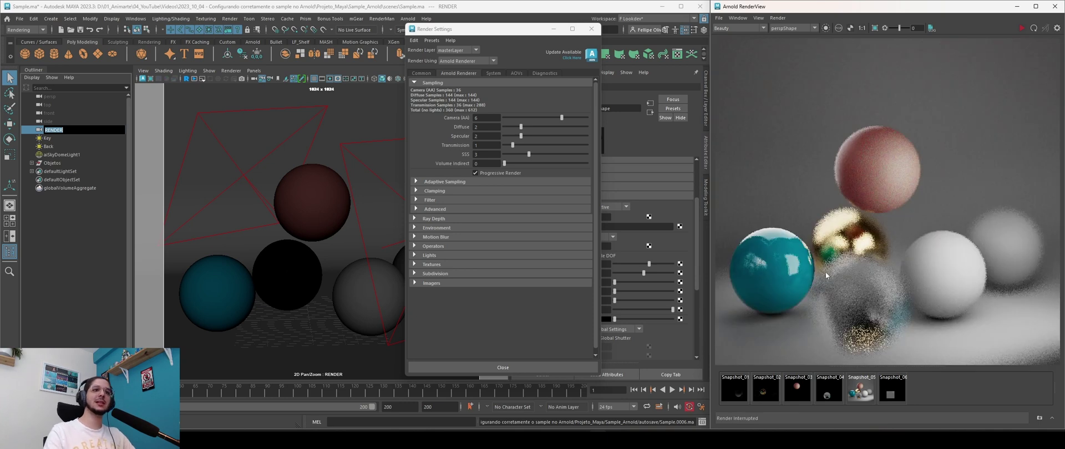
Step: Set the render Bucket Size to 128 in Arnold's system settings
{"action": "left_click", "coordinate": [492, 75]}
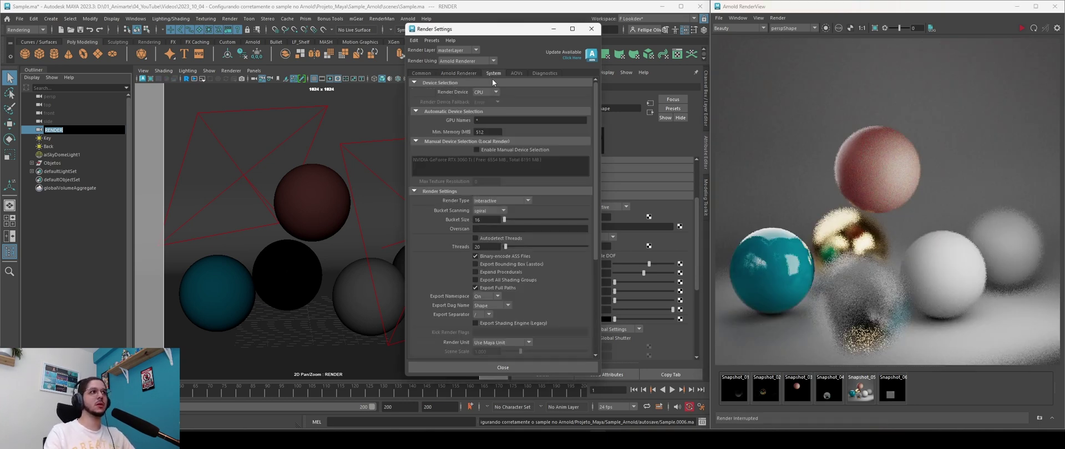
{"action": "left_click_drag", "start_coordinate": [505, 221], "coordinate": [512, 221]}
{"action": "double_click", "coordinate": [484, 220]}
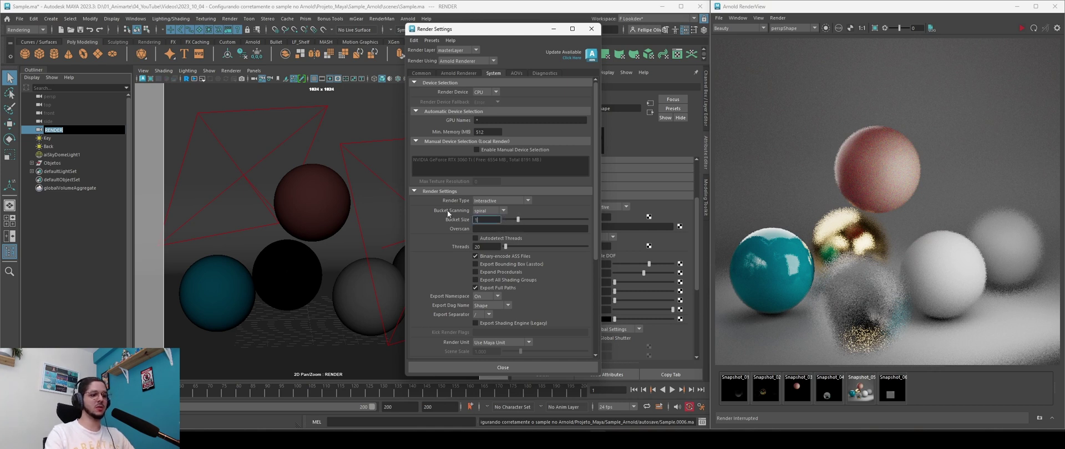
{"action": "key", "text": "Return"}
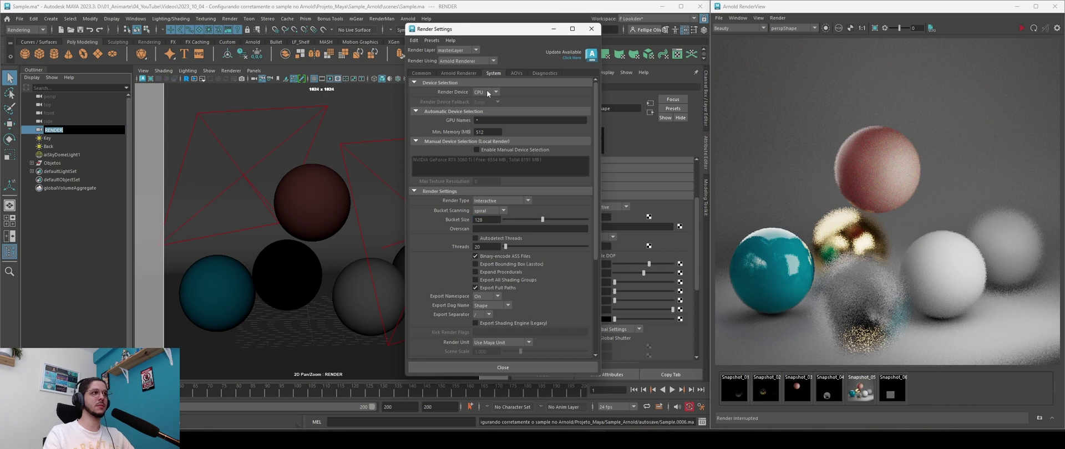
Step: Turn off Progressive Render, render the full Beauty frame and store the result as a snapshot
{"action": "left_click", "coordinate": [458, 73]}
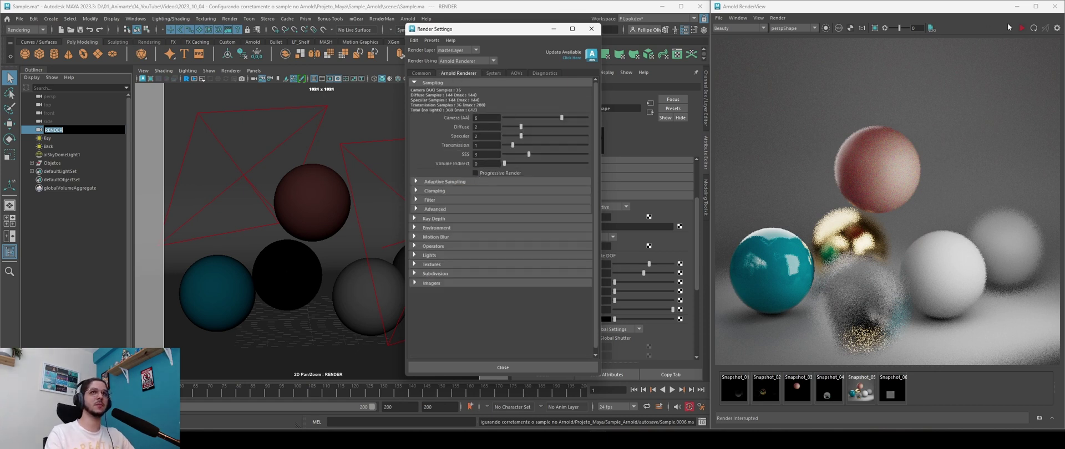
{"action": "left_click", "coordinate": [1022, 28]}
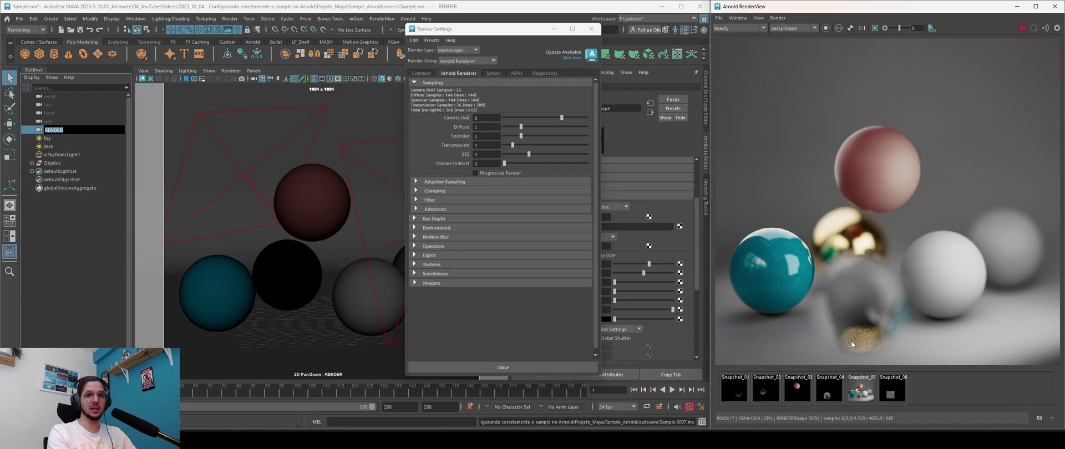
{"action": "key", "text": "F3"}
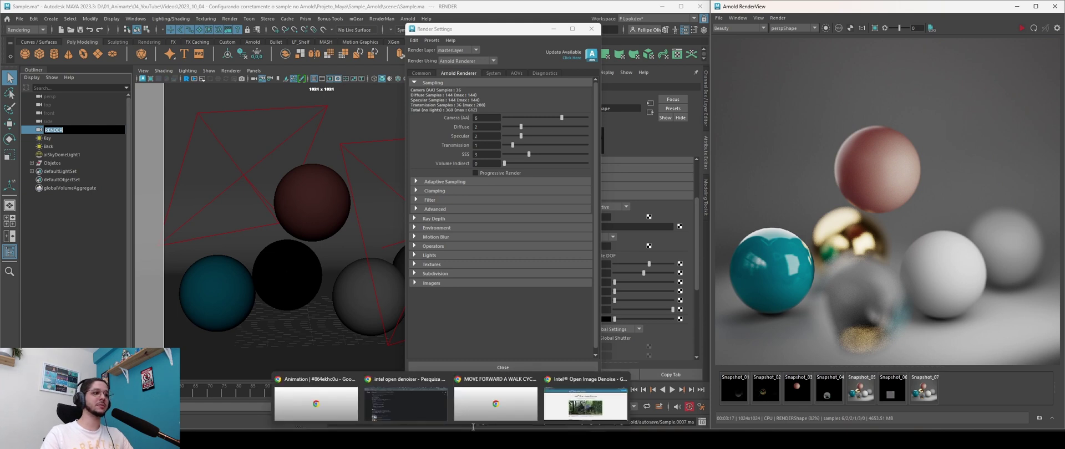
Step: Switch to Chrome to view the Intel Open Image Denoise page, then return to Maya
{"action": "left_click", "coordinate": [573, 408]}
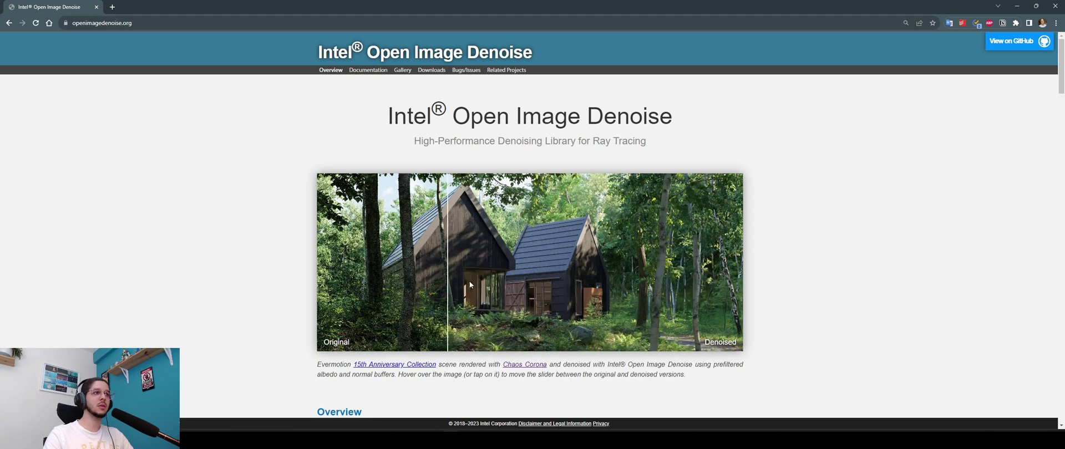
{"action": "left_click", "coordinate": [1019, 6]}
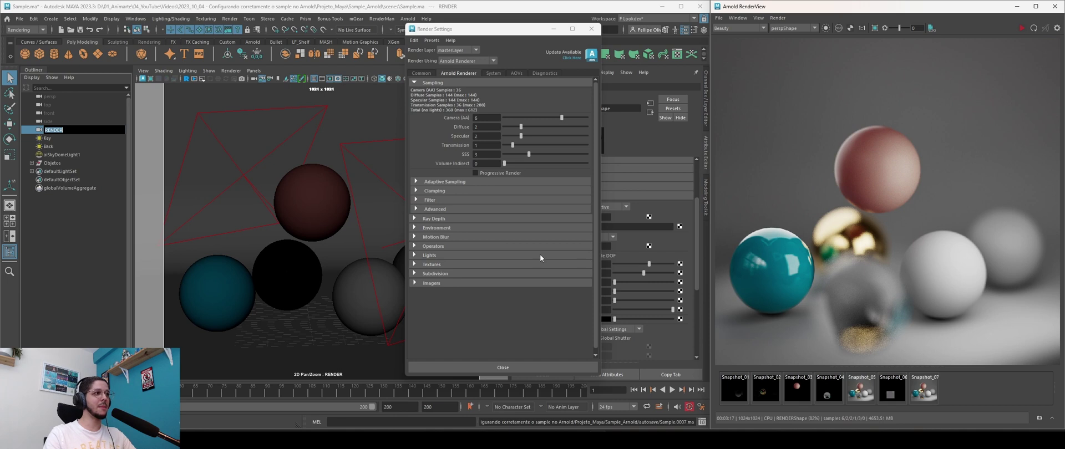
Step: Add a Denoiser Oidn imager to the Arnold render settings and store a snapshot of the denoised render
{"action": "left_click_drag", "start_coordinate": [475, 31], "coordinate": [480, 29]}
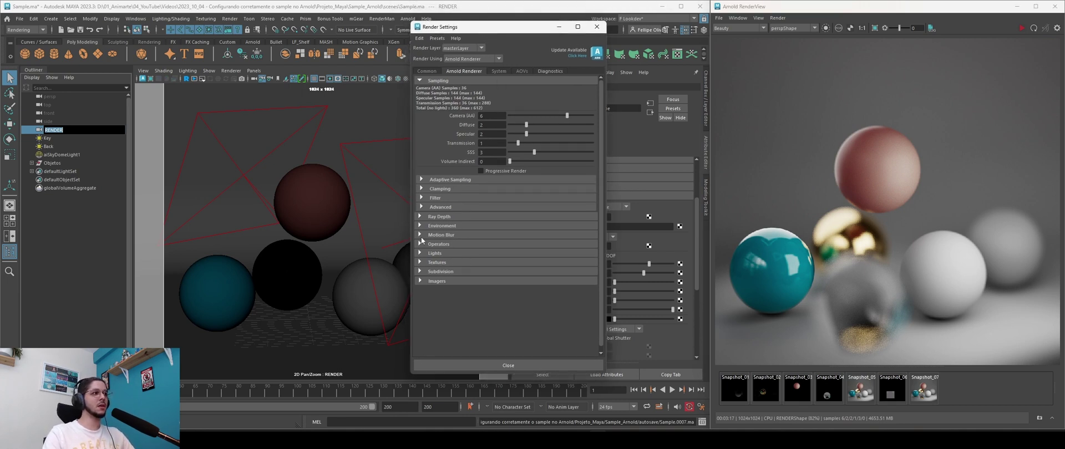
{"action": "left_click", "coordinate": [418, 281]}
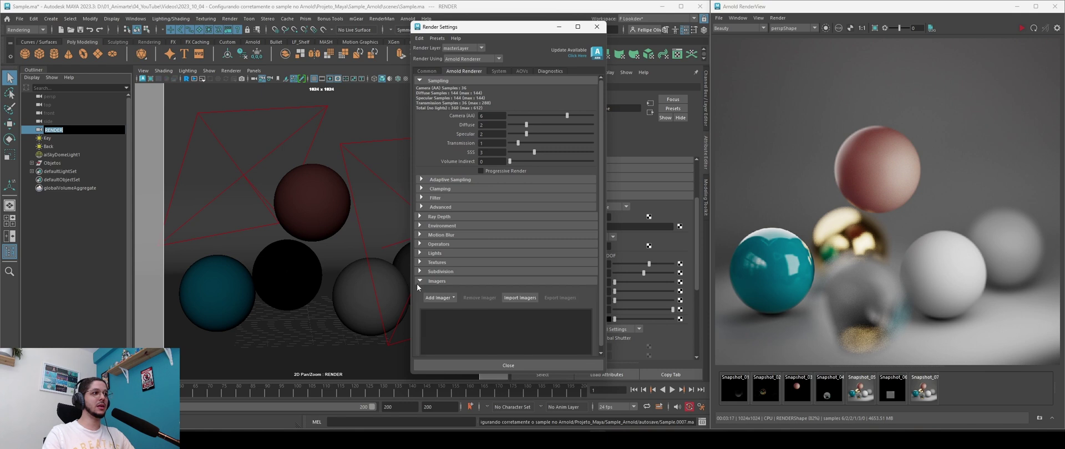
{"action": "left_click", "coordinate": [453, 299]}
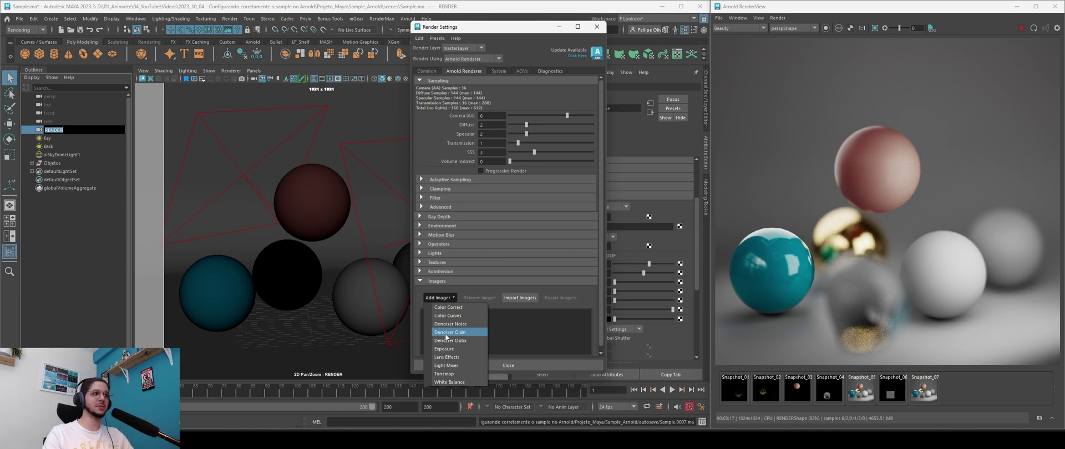
{"action": "left_click", "coordinate": [450, 333]}
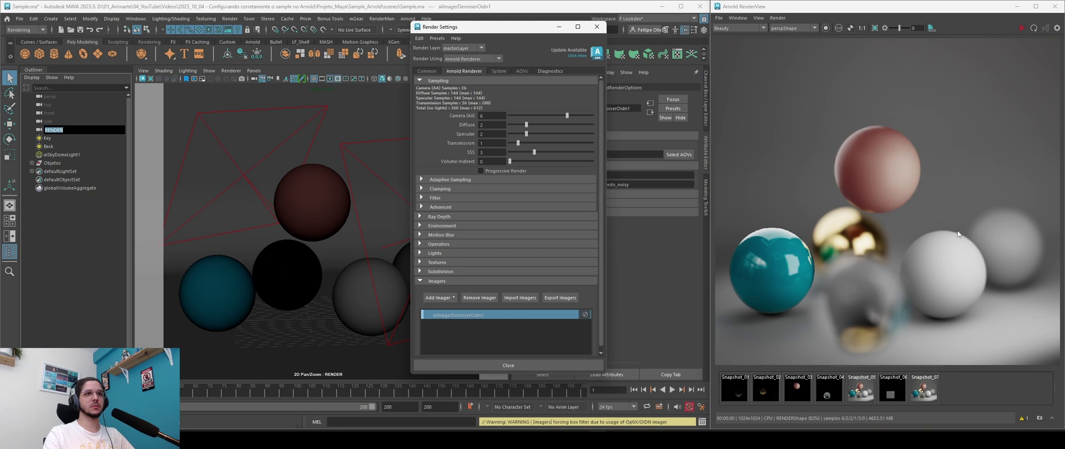
{"action": "left_click", "coordinate": [846, 252]}
{"action": "key", "text": "F3"}
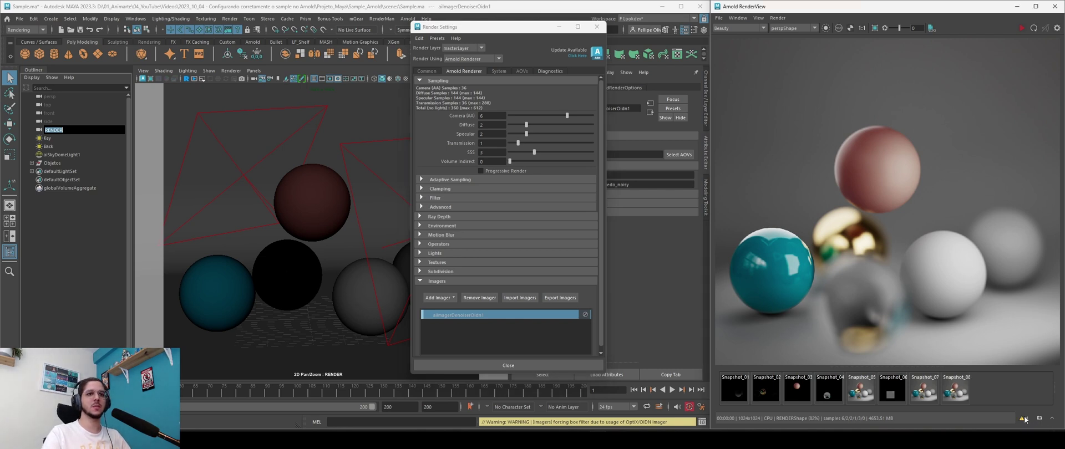
Step: Compare the denoised render with the un-denoised Snapshot_07 at 1:1 scale, focusing on the blurred metal and glass spheres
{"action": "left_click", "coordinate": [861, 29]}
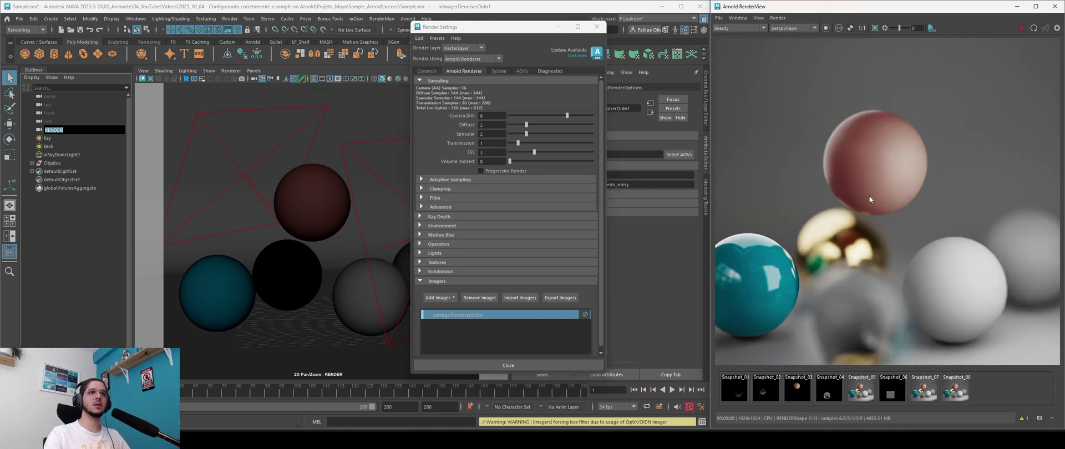
{"action": "middle_click_drag", "start_coordinate": [850, 293], "coordinate": [812, 184]}
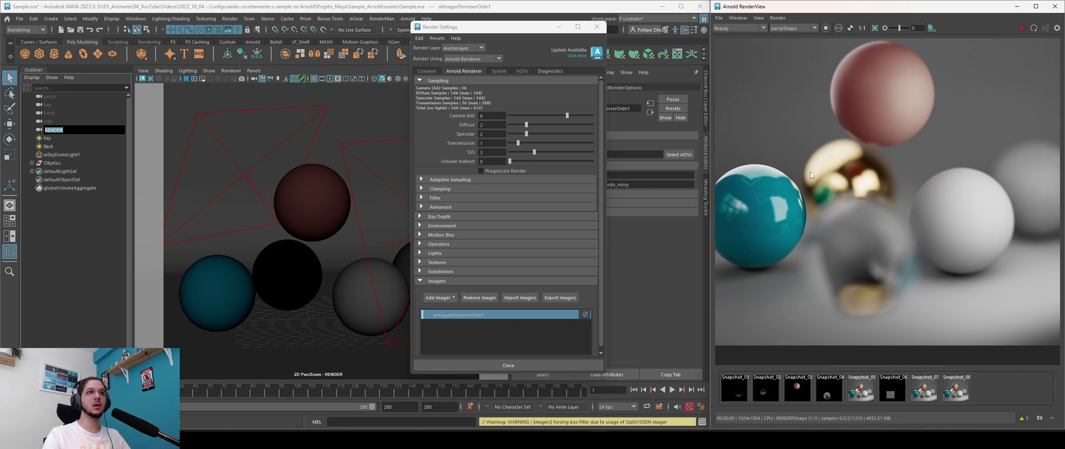
{"action": "middle_click_drag", "start_coordinate": [833, 145], "coordinate": [847, 170]}
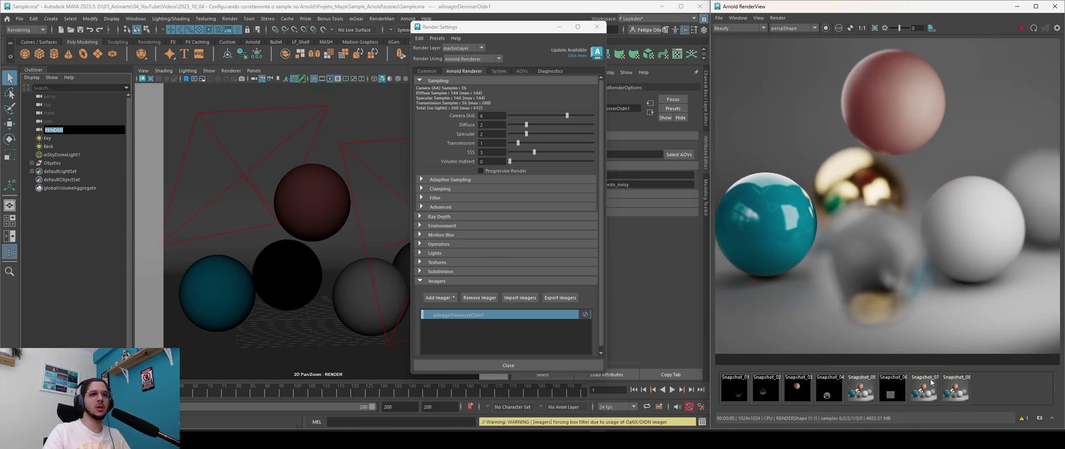
{"action": "left_click", "coordinate": [924, 396]}
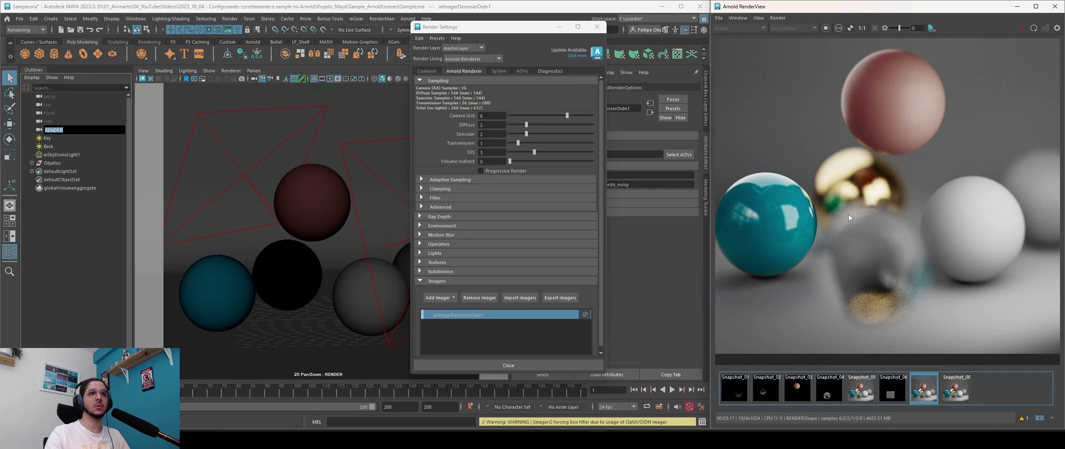
{"action": "left_click", "coordinate": [927, 395]}
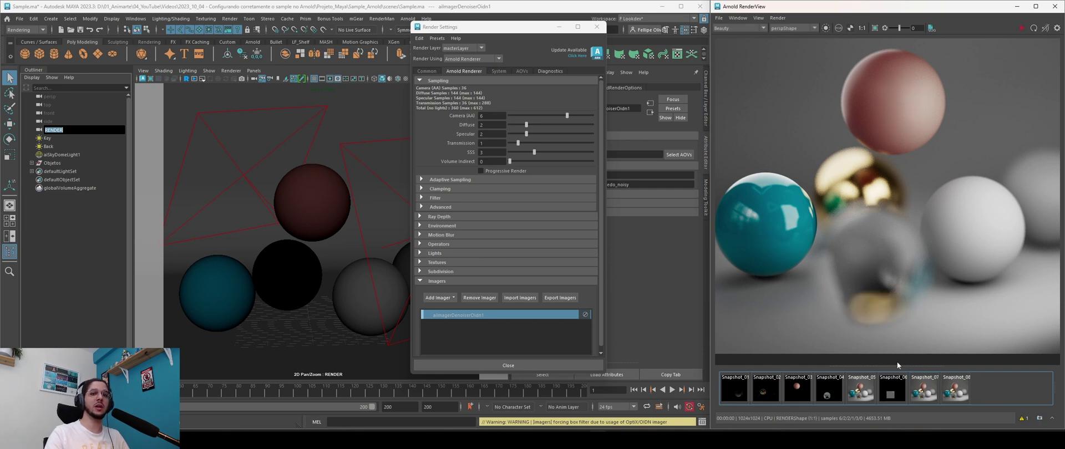
{"action": "left_click", "coordinate": [929, 392]}
{"action": "left_click", "coordinate": [930, 394]}
{"action": "left_click", "coordinate": [929, 394]}
{"action": "left_click", "coordinate": [929, 395]}
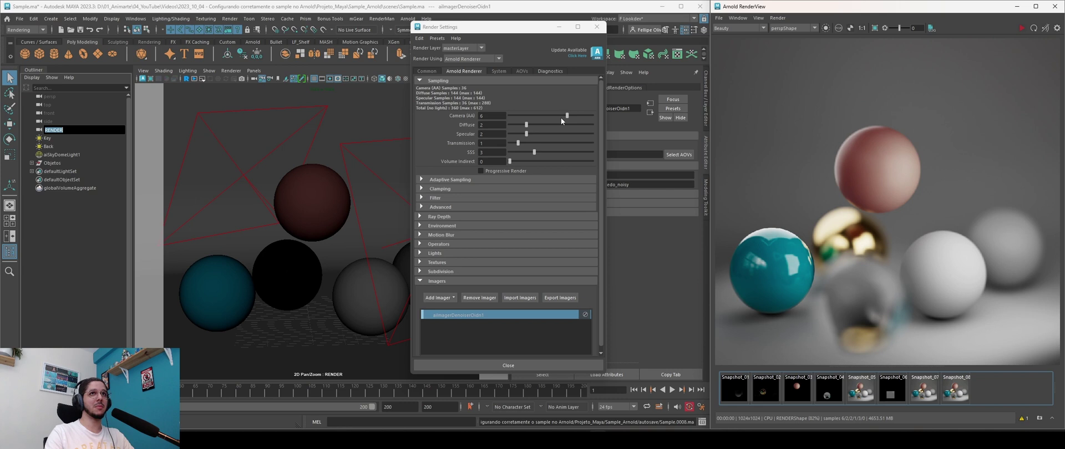
Step: Set Camera (AA), Transmission and SSS samples to 2 and render the frame again with the denoiser
{"action": "left_click_drag", "start_coordinate": [566, 118], "coordinate": [544, 118]}
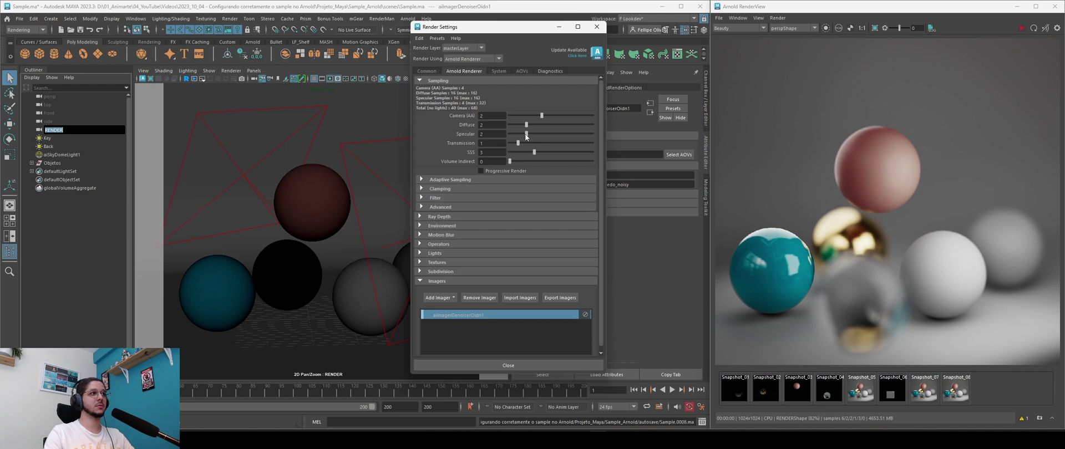
{"action": "left_click", "coordinate": [527, 143]}
{"action": "left_click", "coordinate": [527, 152]}
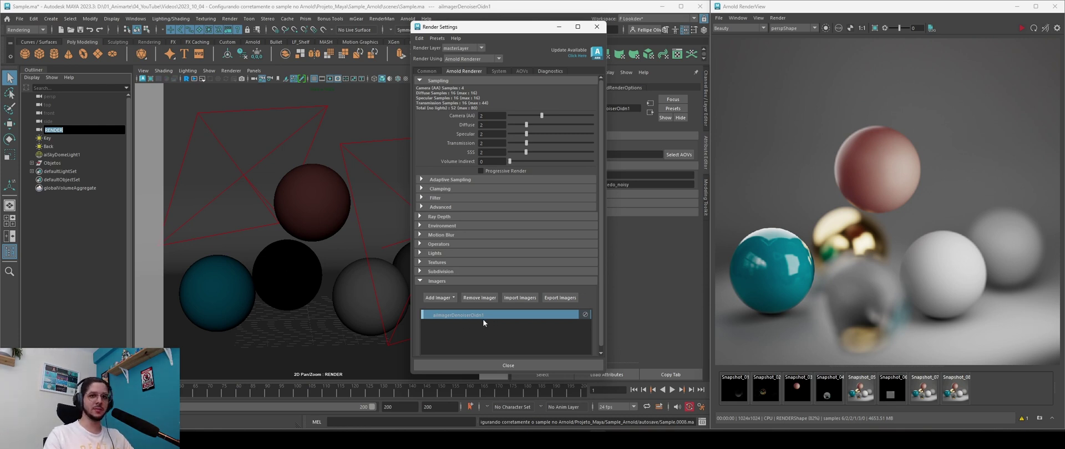
{"action": "scroll", "coordinate": [869, 327], "scroll_direction": "down", "scroll_amount": 1}
{"action": "left_click", "coordinate": [1020, 28]}
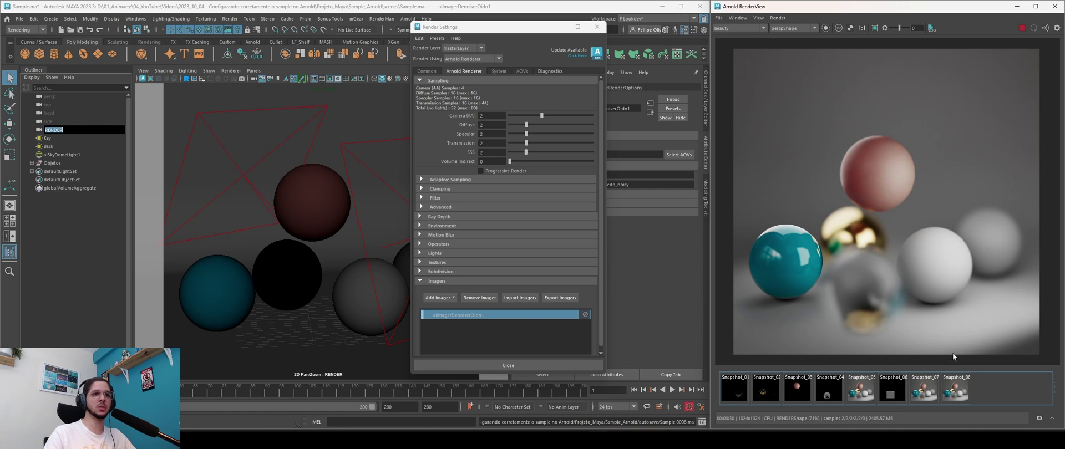
Step: Compare the low-sample denoised render with Snapshot_07 for render time and with Snapshot_08 at 1:1 for lost detail
{"action": "left_click", "coordinate": [924, 391]}
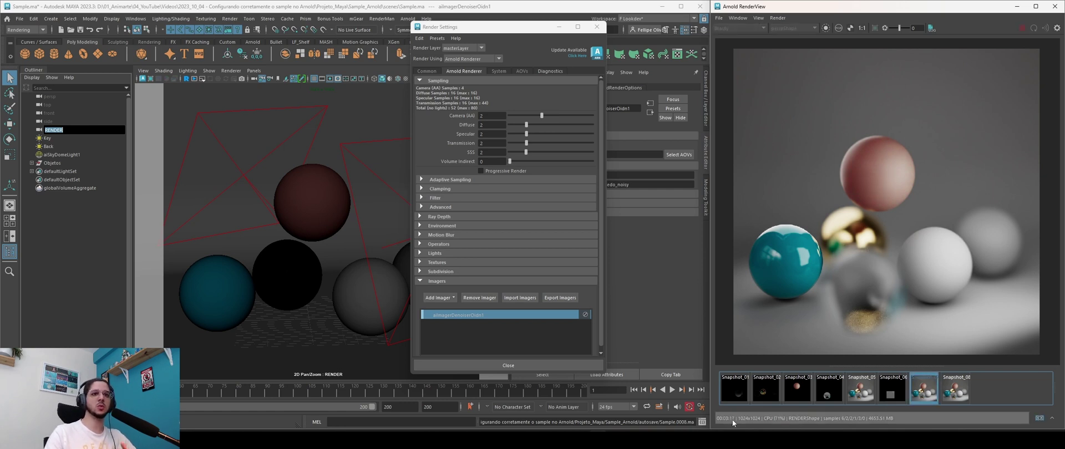
{"action": "left_click", "coordinate": [919, 393]}
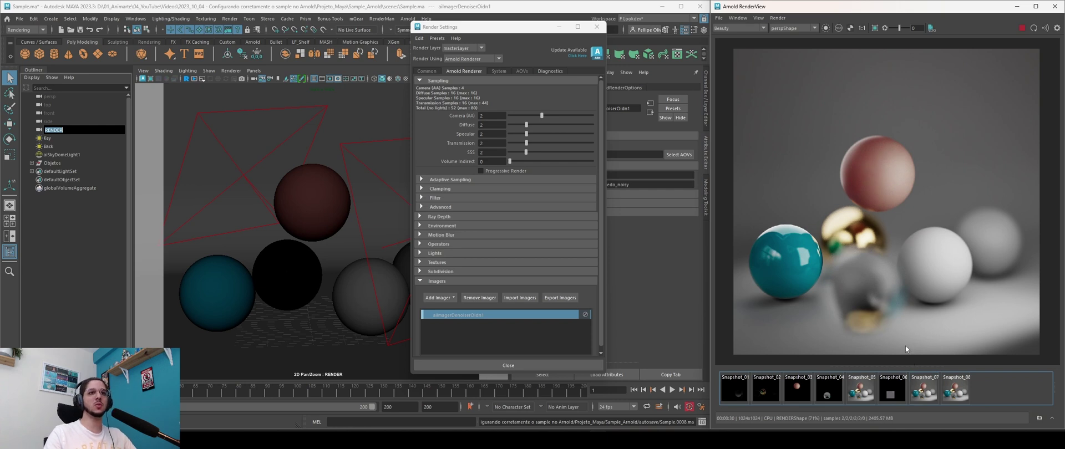
{"action": "left_click", "coordinate": [863, 29]}
{"action": "middle_click_drag", "start_coordinate": [890, 283], "coordinate": [913, 226]}
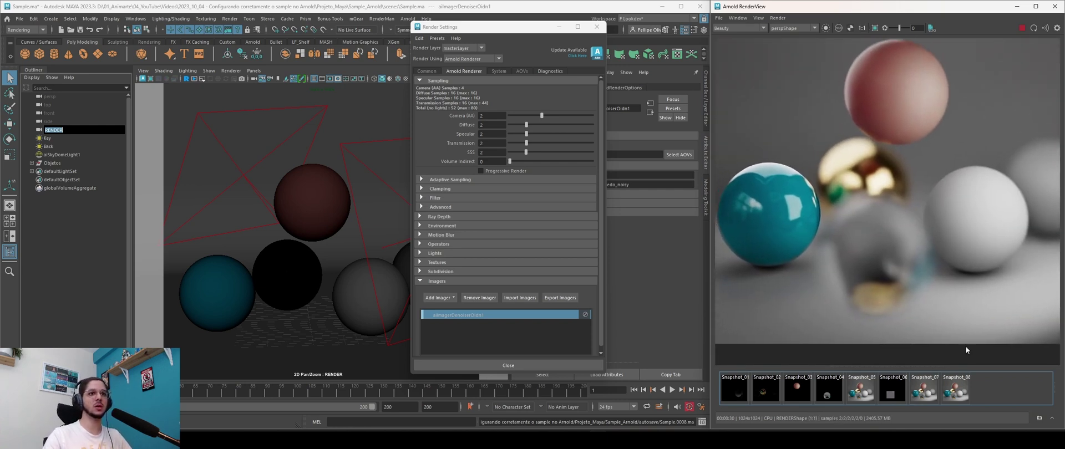
{"action": "left_click", "coordinate": [955, 392]}
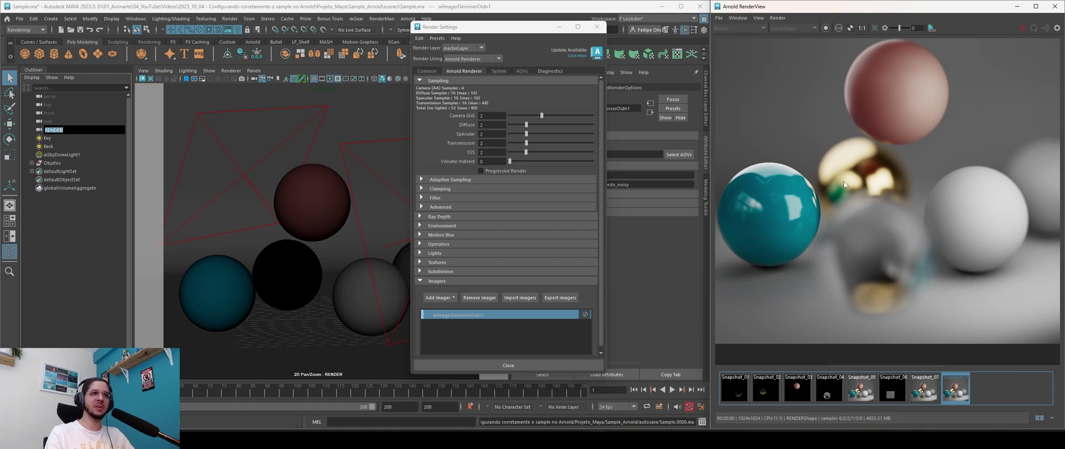
{"action": "left_click", "coordinate": [953, 378]}
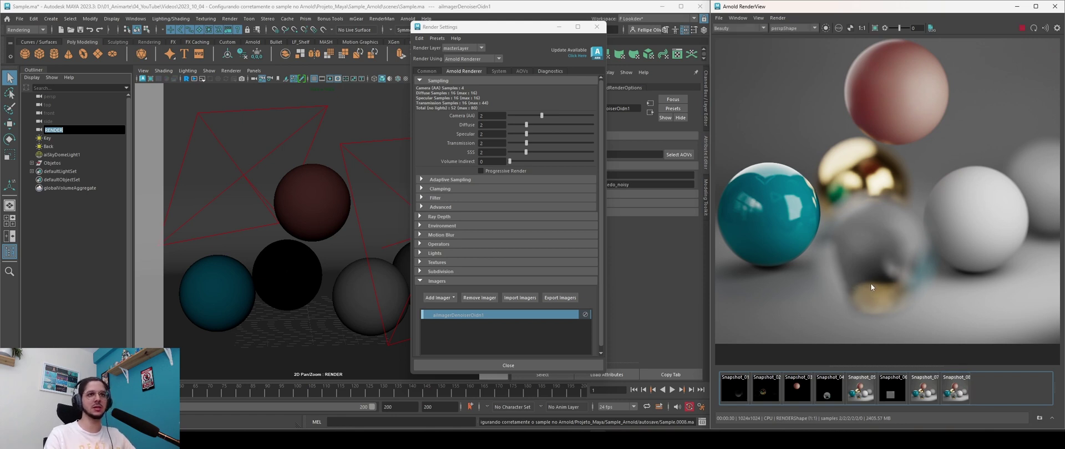
{"action": "left_click", "coordinate": [952, 377]}
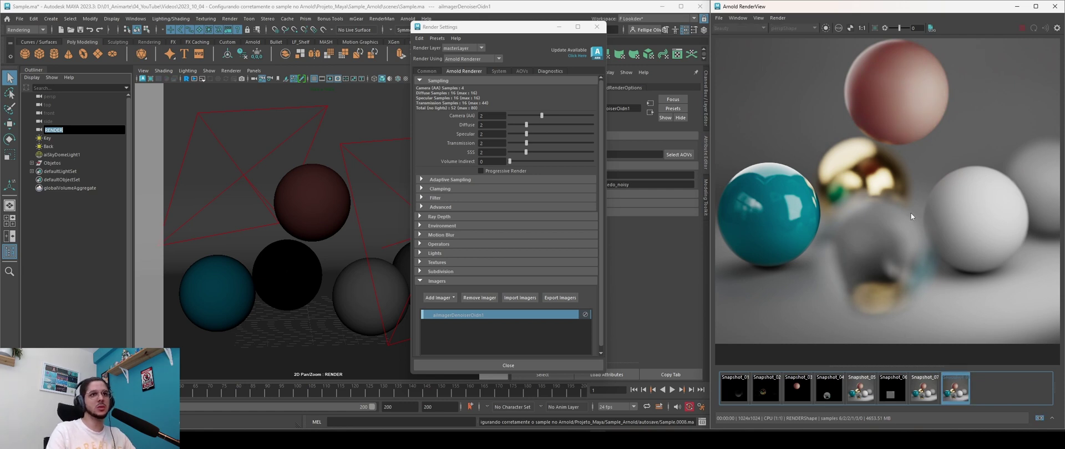
{"action": "left_click", "coordinate": [954, 392]}
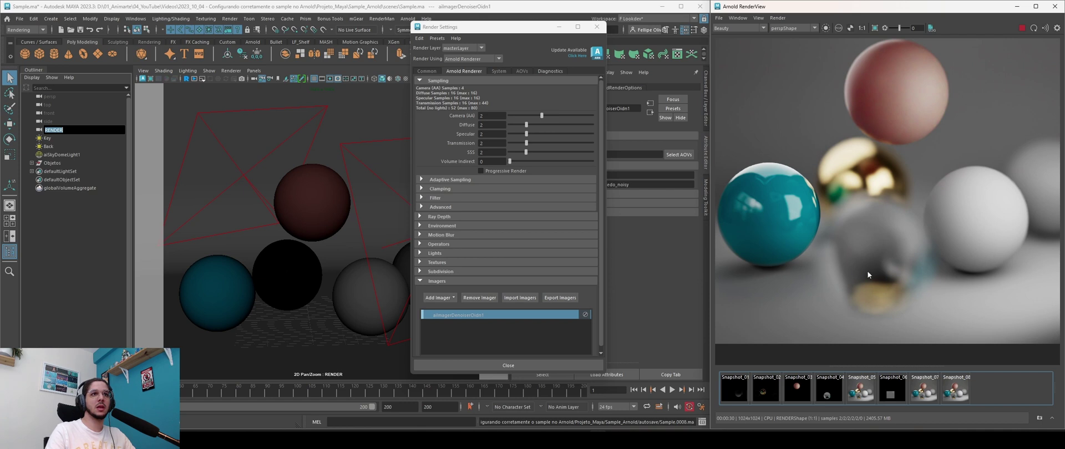
{"action": "left_click", "coordinate": [957, 388]}
{"action": "left_click", "coordinate": [949, 386]}
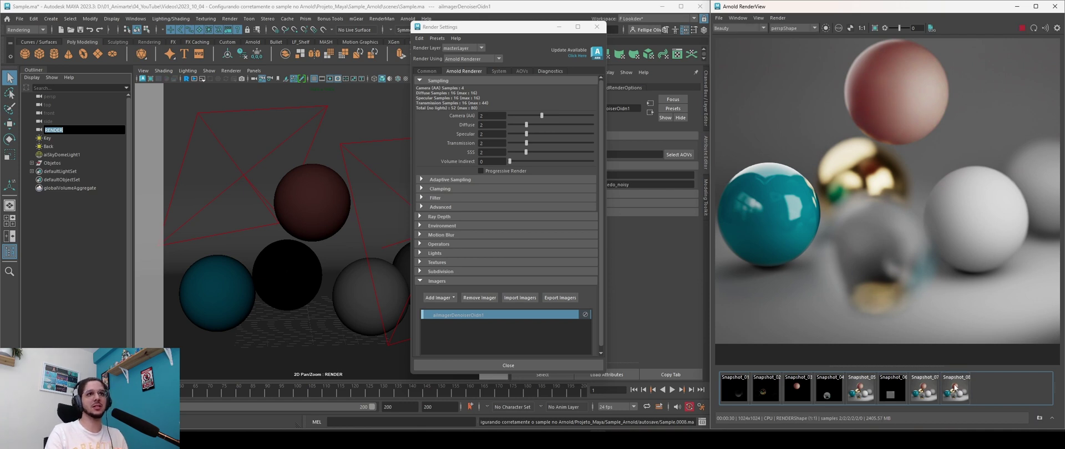
{"action": "left_click", "coordinate": [955, 390]}
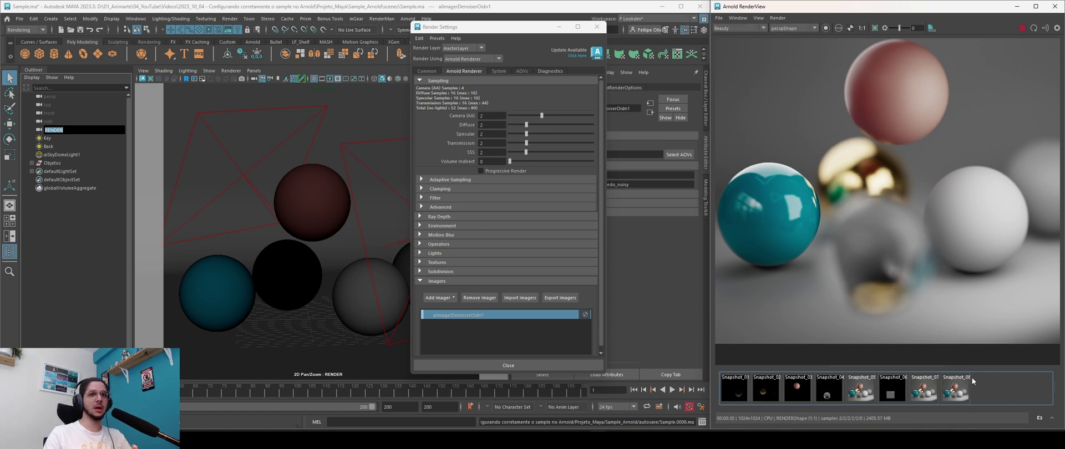
Step: Enable Lock Sampling Pattern in the advanced sampling options
{"action": "scroll", "coordinate": [915, 224], "scroll_direction": "down", "scroll_amount": 4}
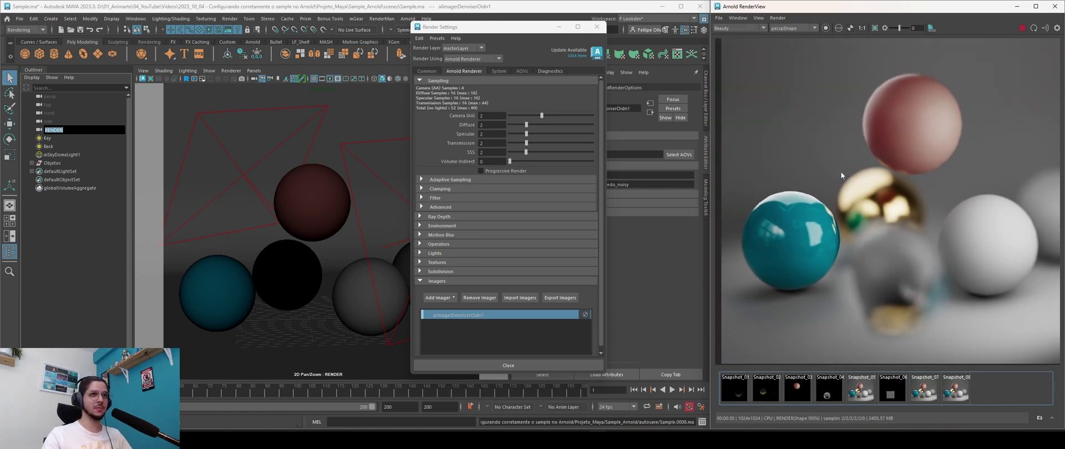
{"action": "left_click", "coordinate": [421, 207]}
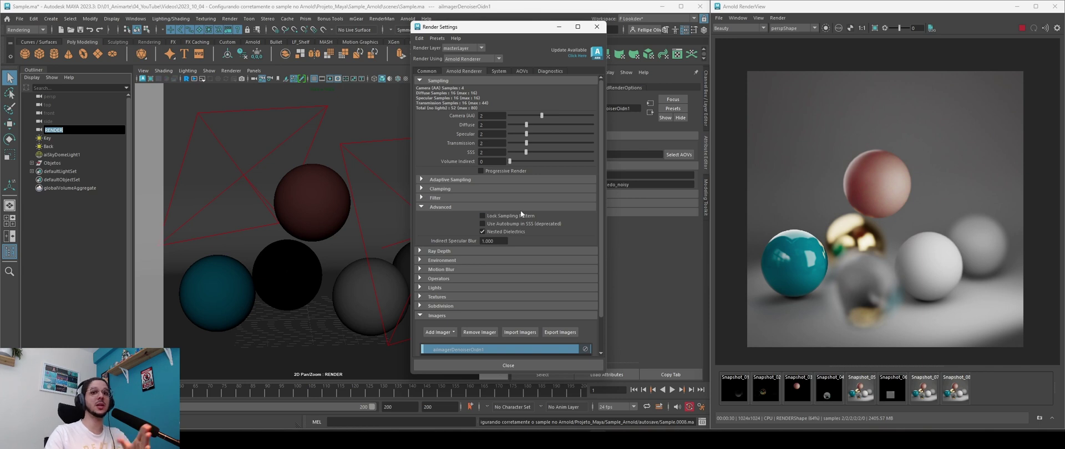
{"action": "left_click", "coordinate": [482, 216]}
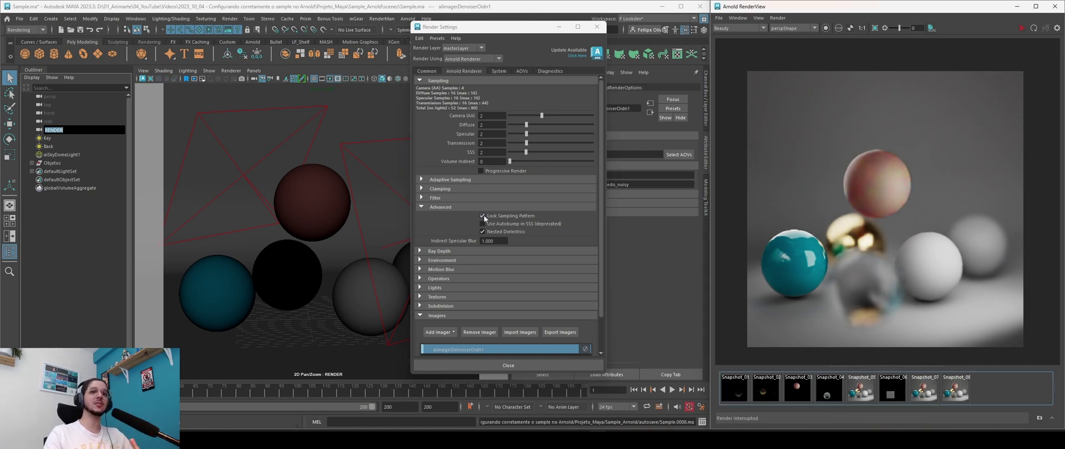